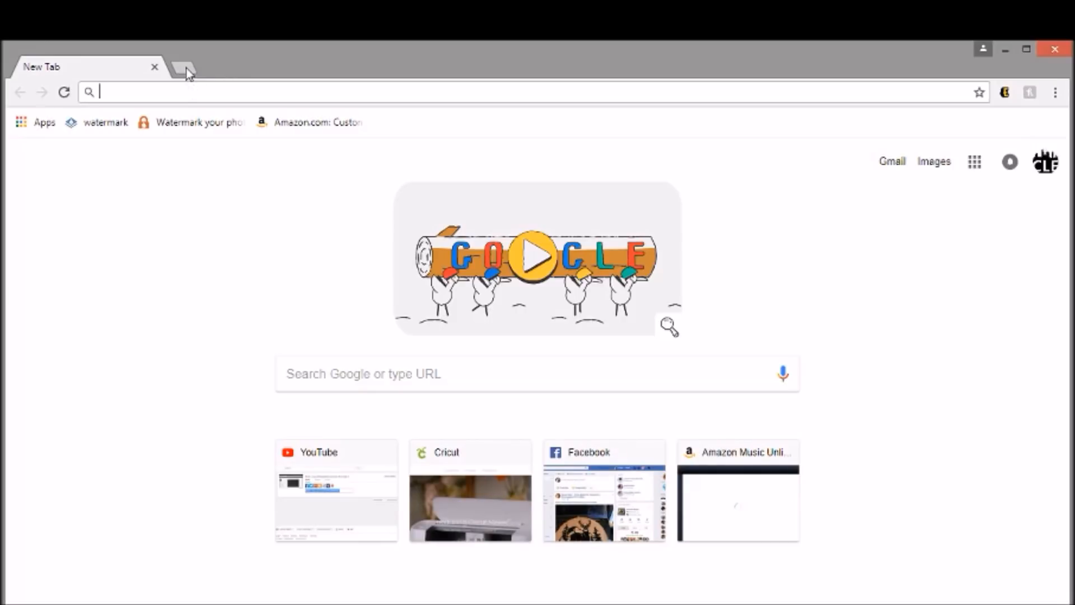
- Go to design.cricut.com, start a new project with a blank canvas, and dismiss the software update notification
type("design.cricut.com")
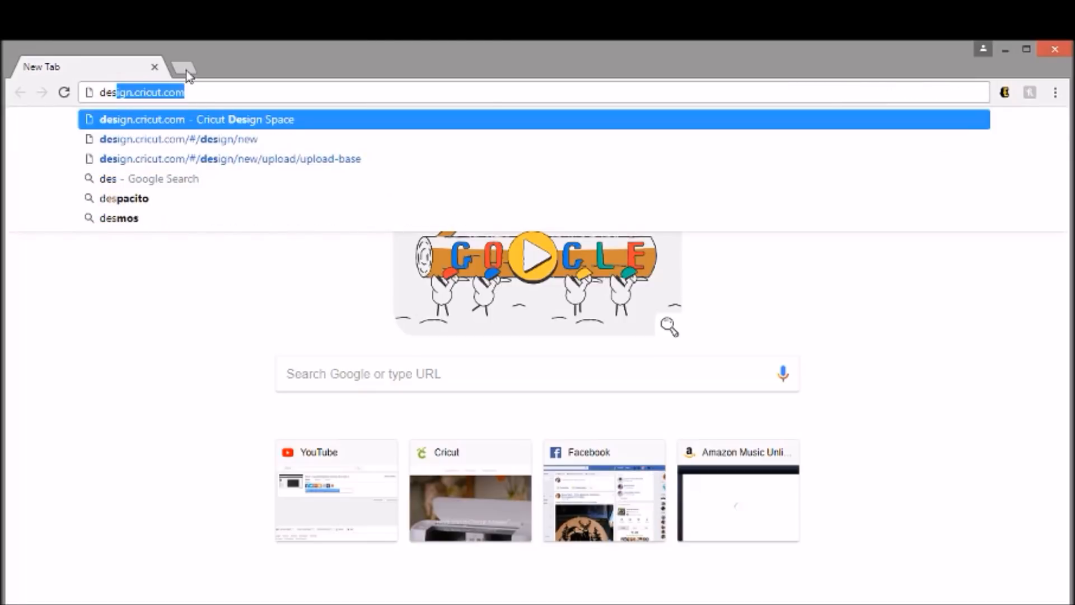
key("Return")
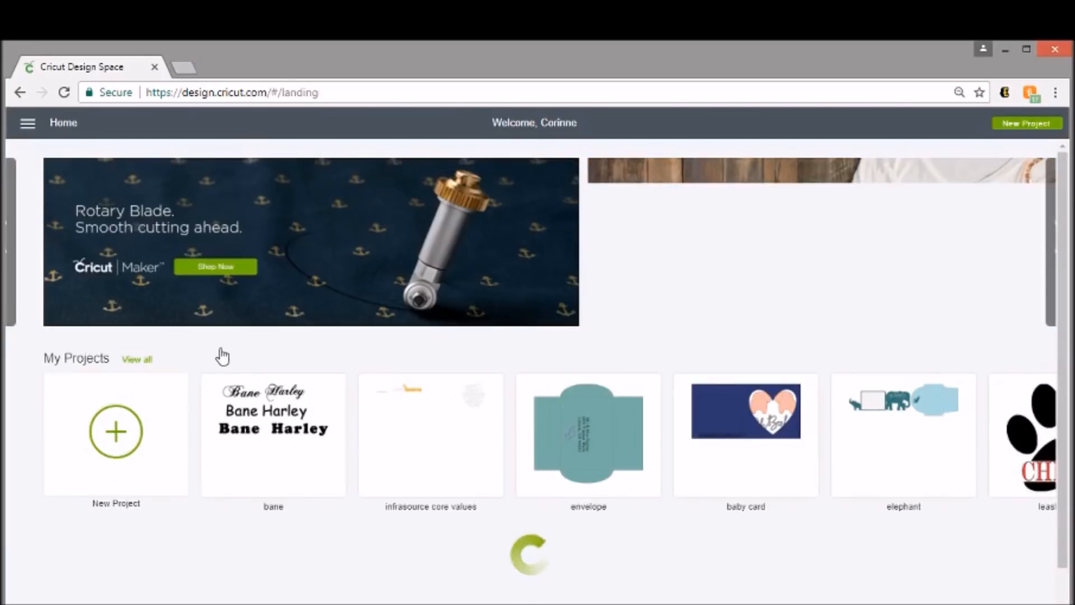
left_click(134, 441)
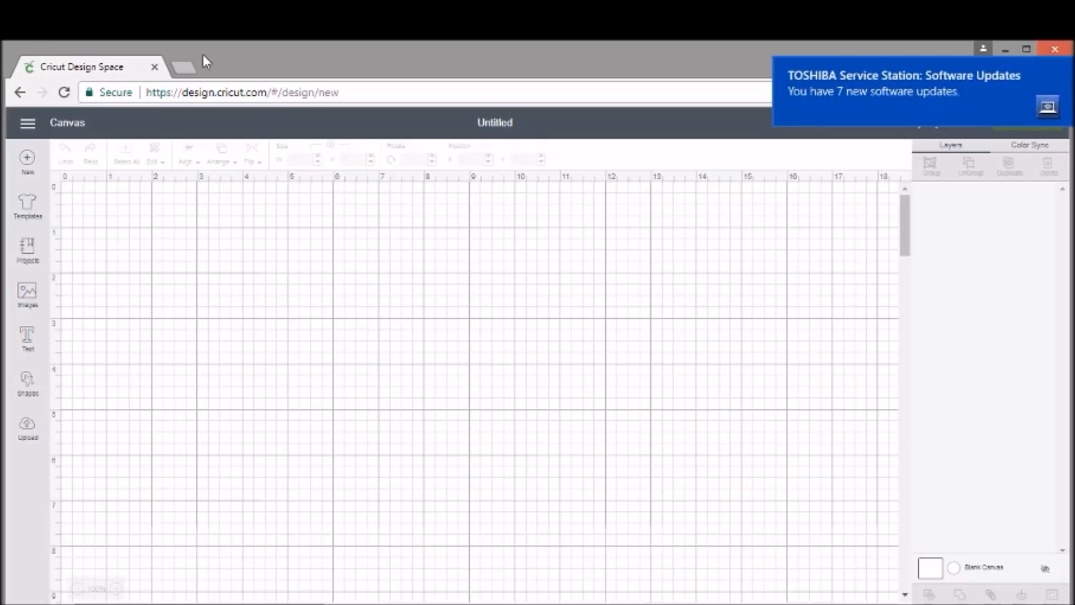
left_click(1064, 68)
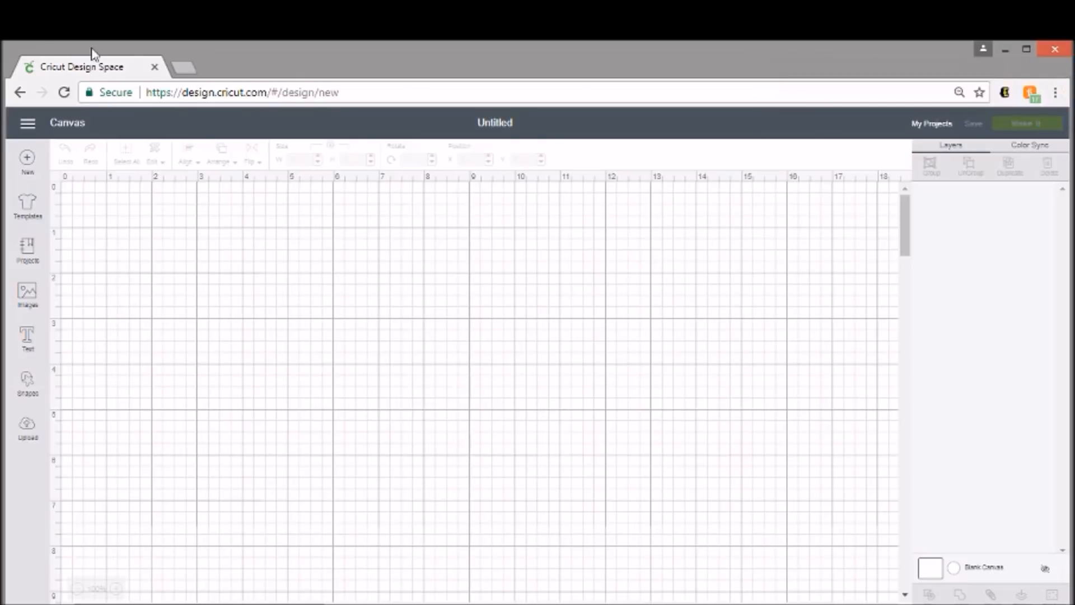
- Search Google for "carrot clip art" in a new browser tab and show the image results
left_click(181, 68)
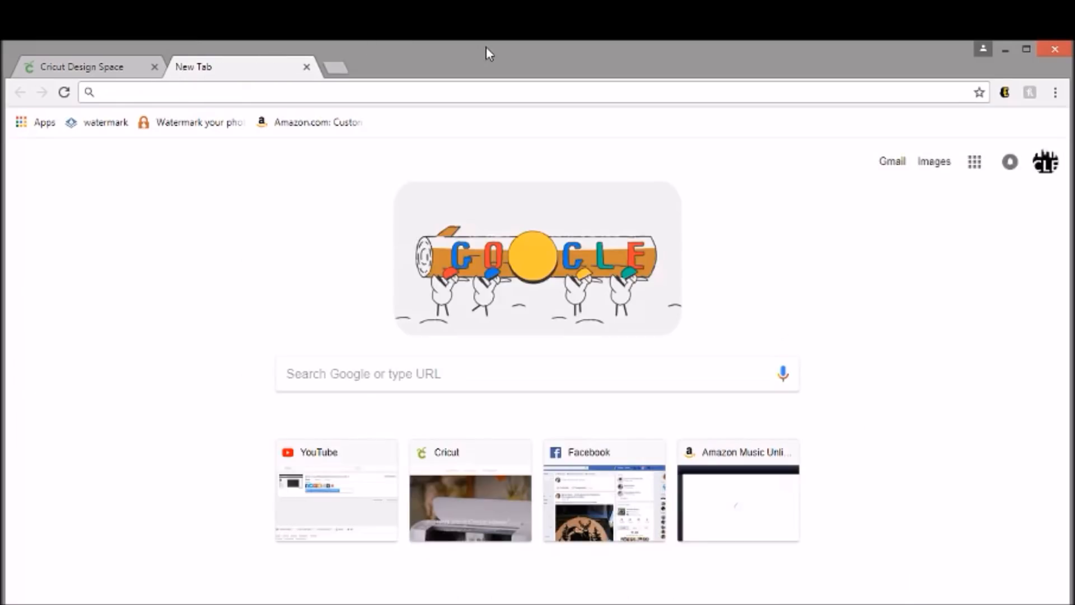
type("c")
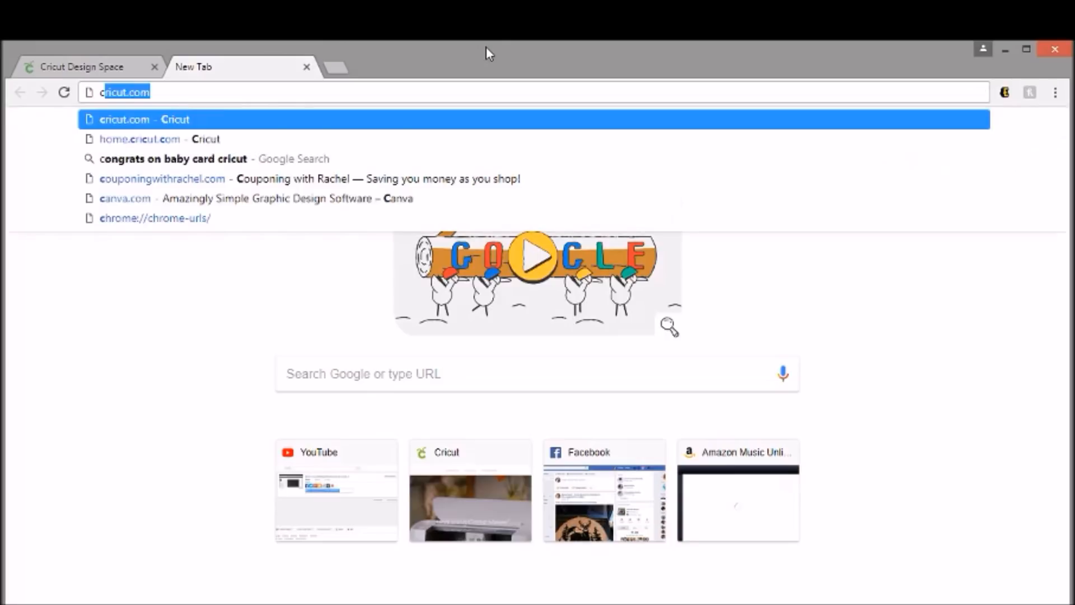
type("arrot clip art")
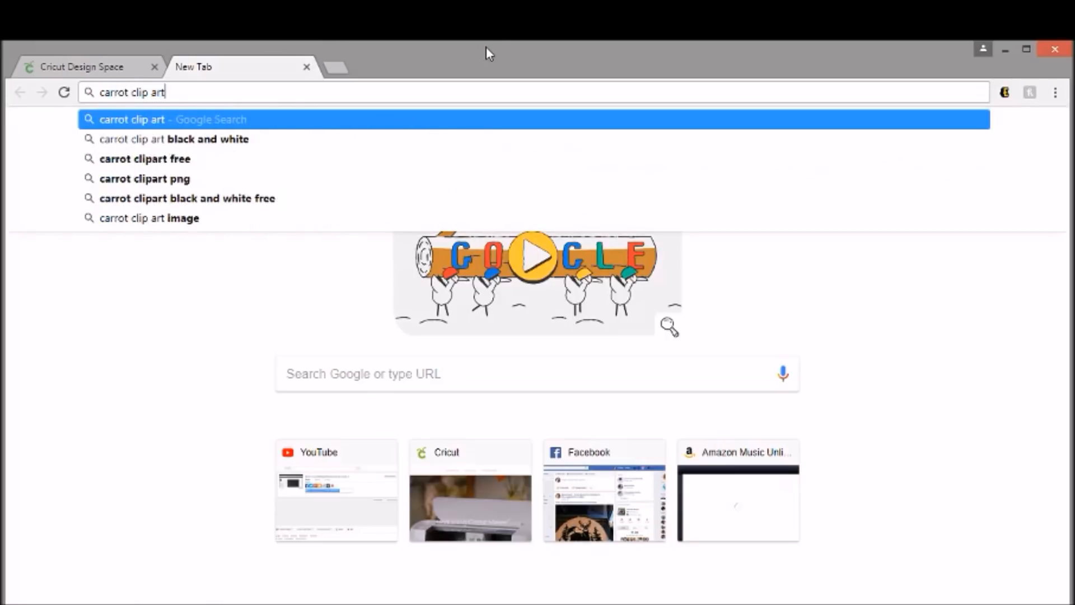
key("Return")
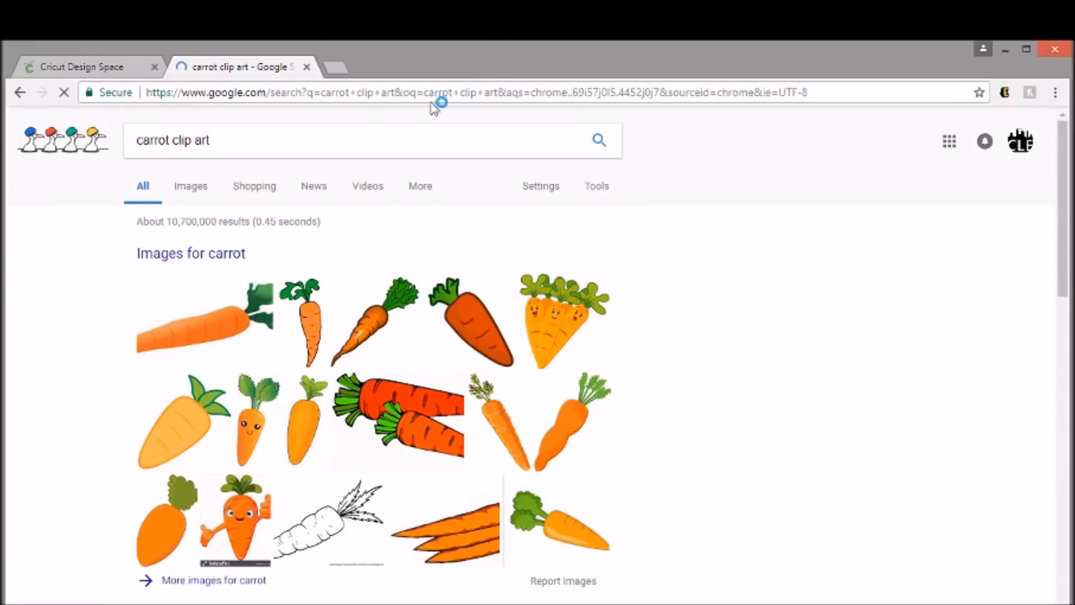
left_click(221, 255)
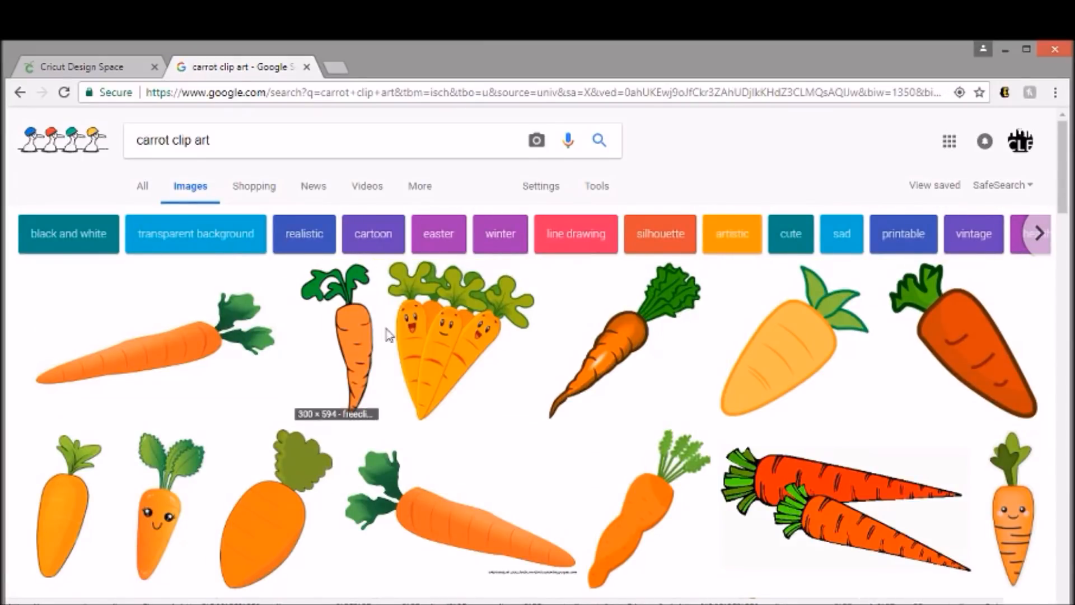
- Look through the carrot clip art results and preview the slim orange carrot with the scalloped green top
scroll(511, 355, "down", 3)
scroll(452, 340, "down", 4)
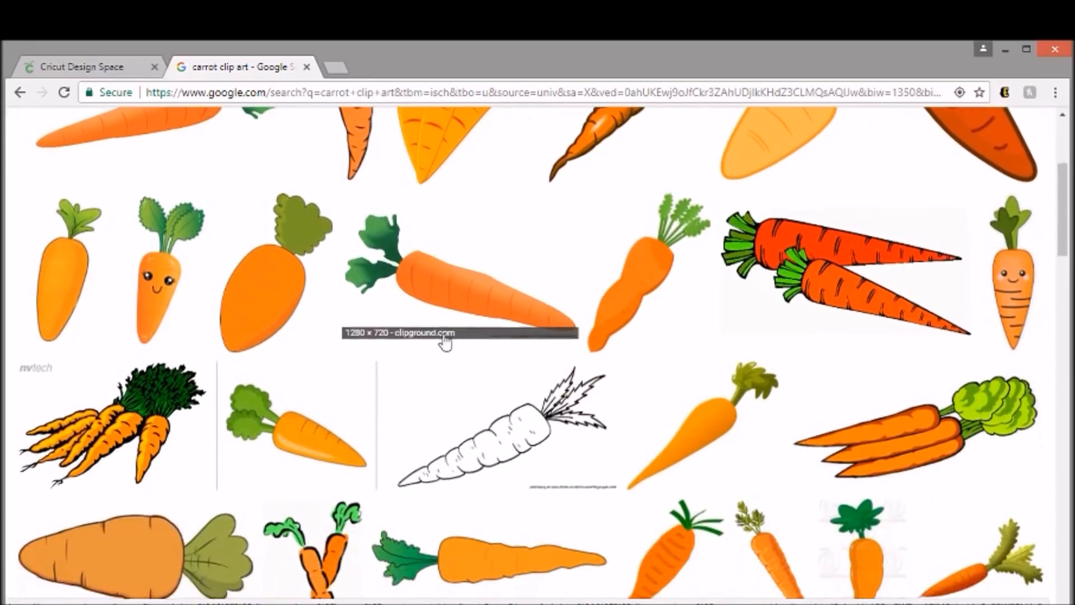
scroll(444, 339, "down", 4)
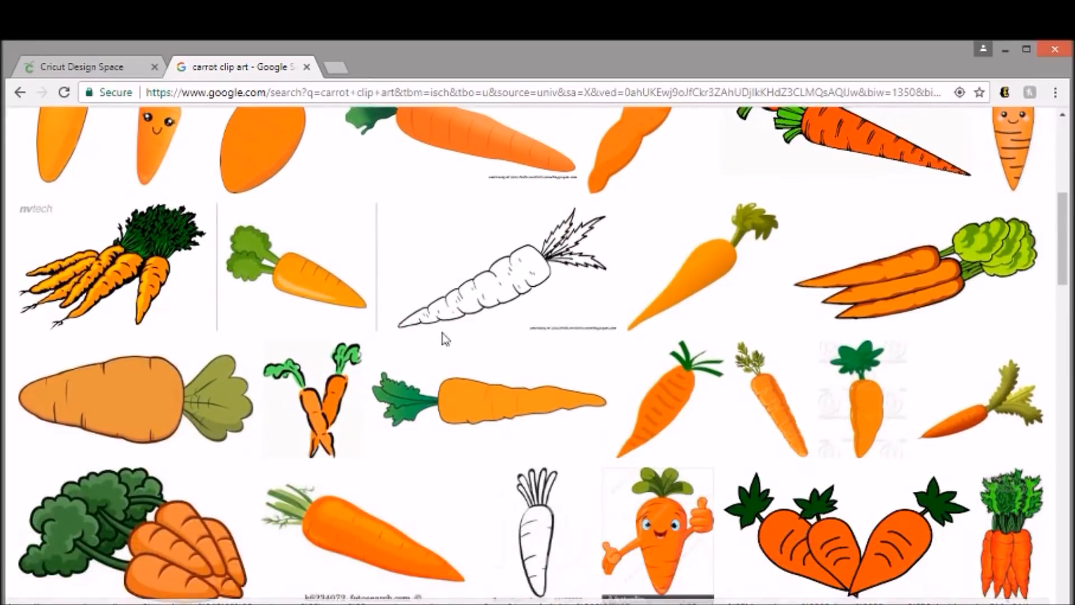
scroll(444, 339, "down", 2)
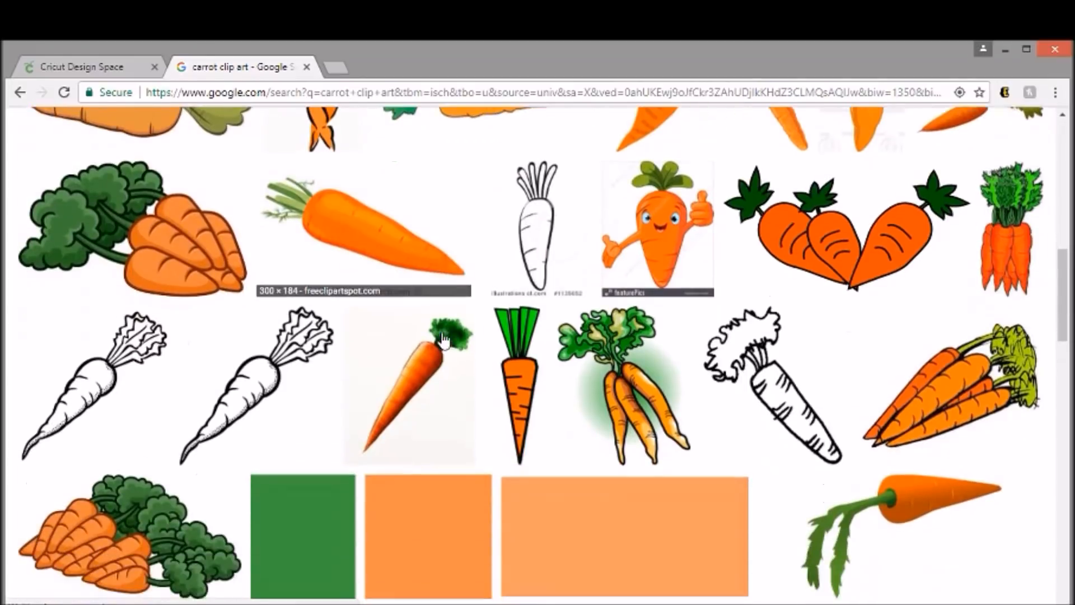
scroll(420, 324, "down", 4)
scroll(416, 332, "down", 4)
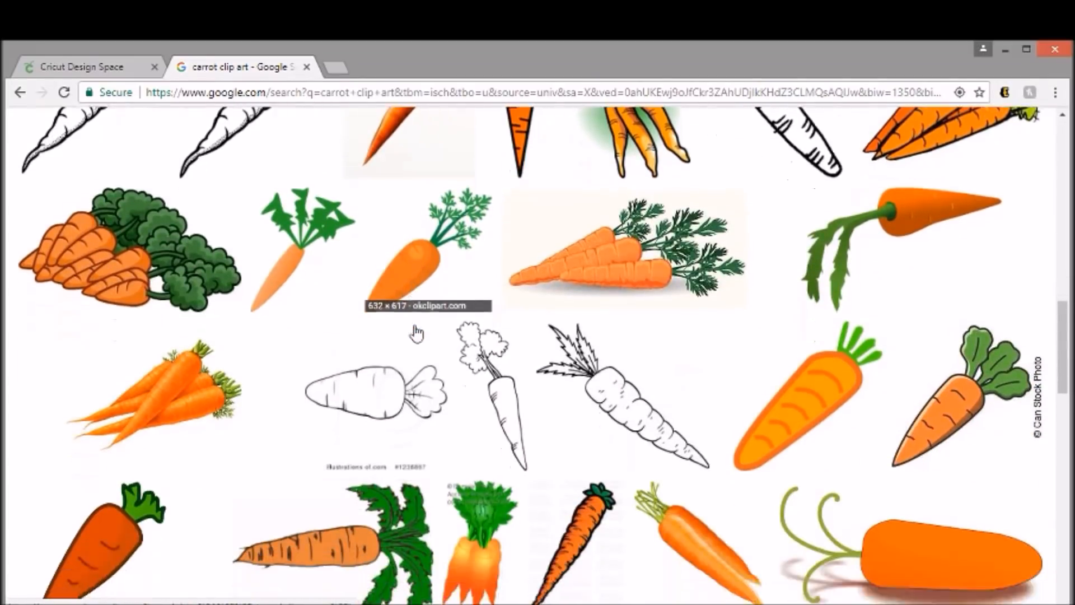
scroll(280, 364, "down", 2)
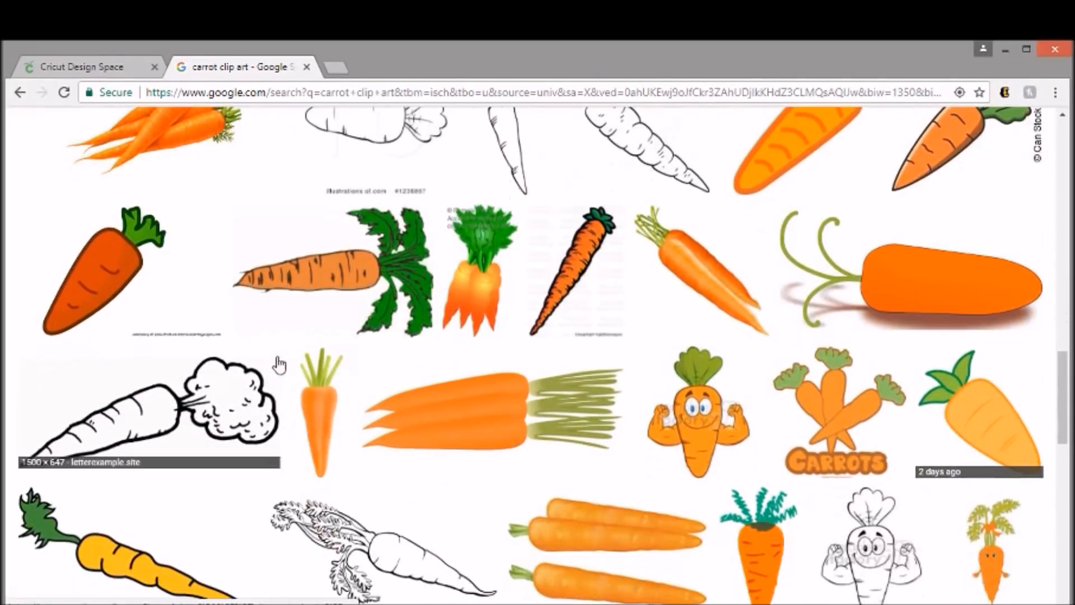
scroll(280, 363, "down", 2)
scroll(280, 362, "down", 2)
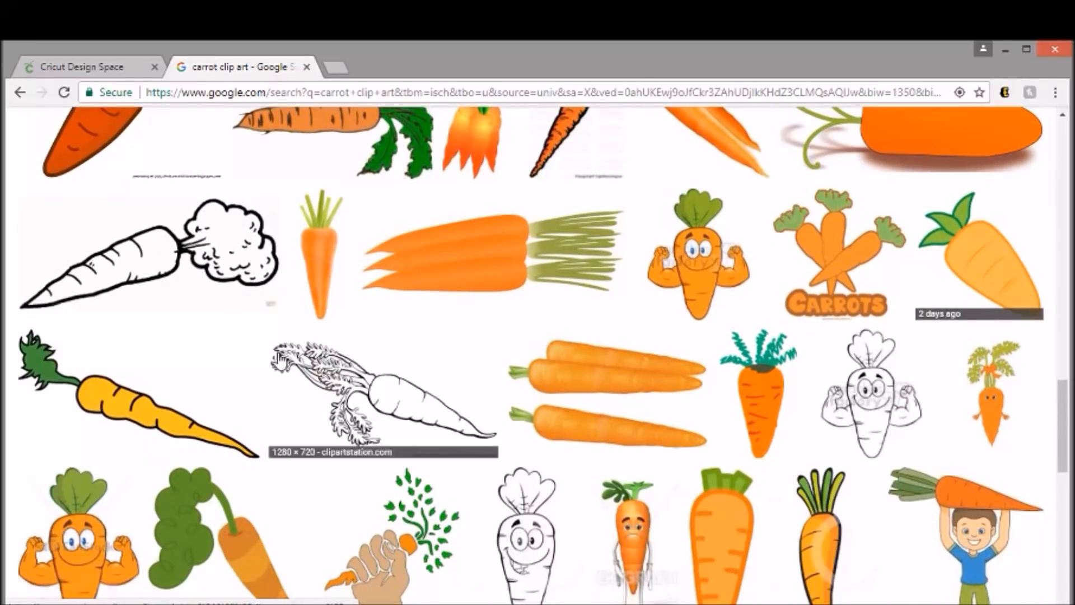
scroll(259, 370, "down", 2)
scroll(259, 370, "down", 8)
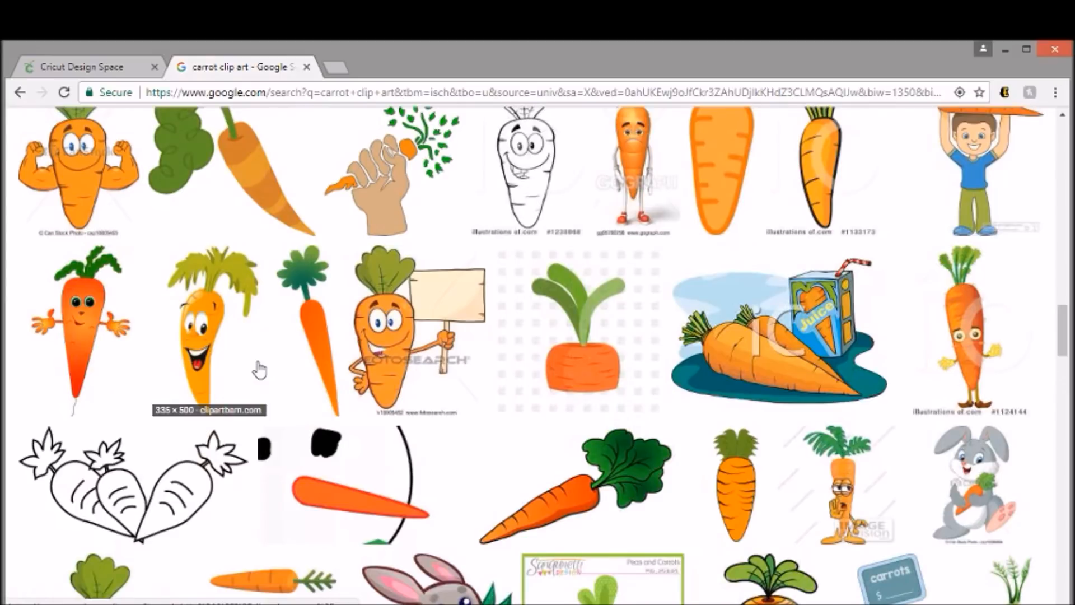
left_click(322, 340)
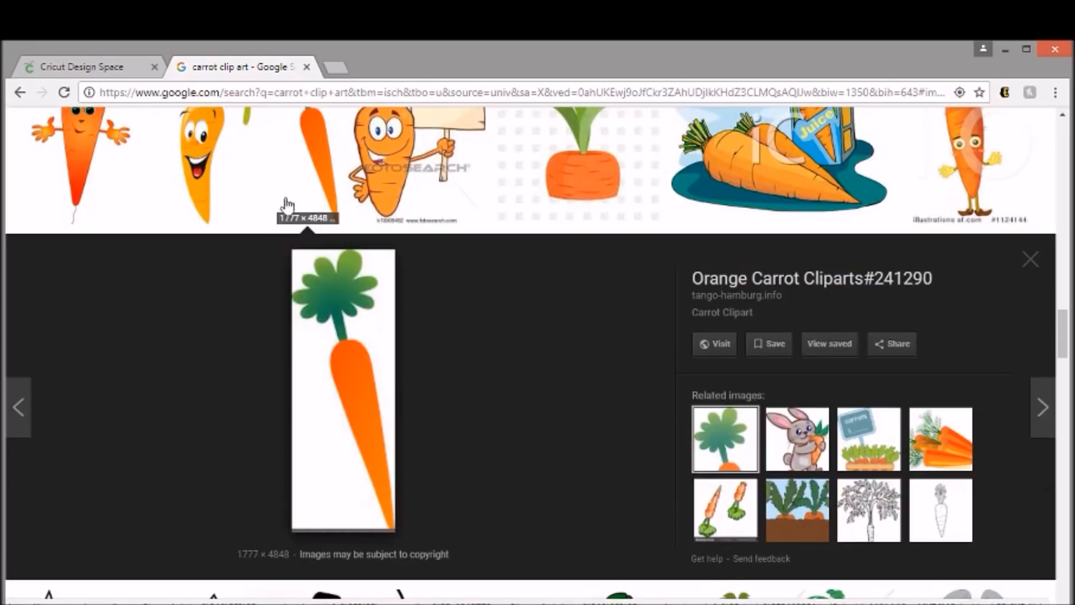
- Compare more carrot clip art and open the preview of the large orange carrot from MyCuteGraphics
scroll(373, 428, "down", 7)
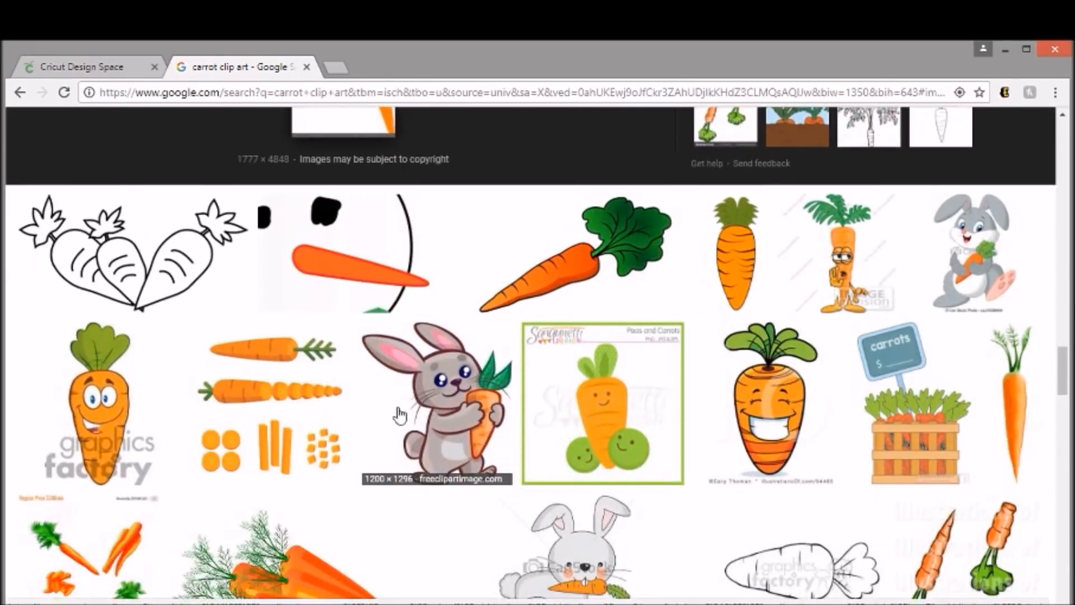
scroll(426, 395, "down", 4)
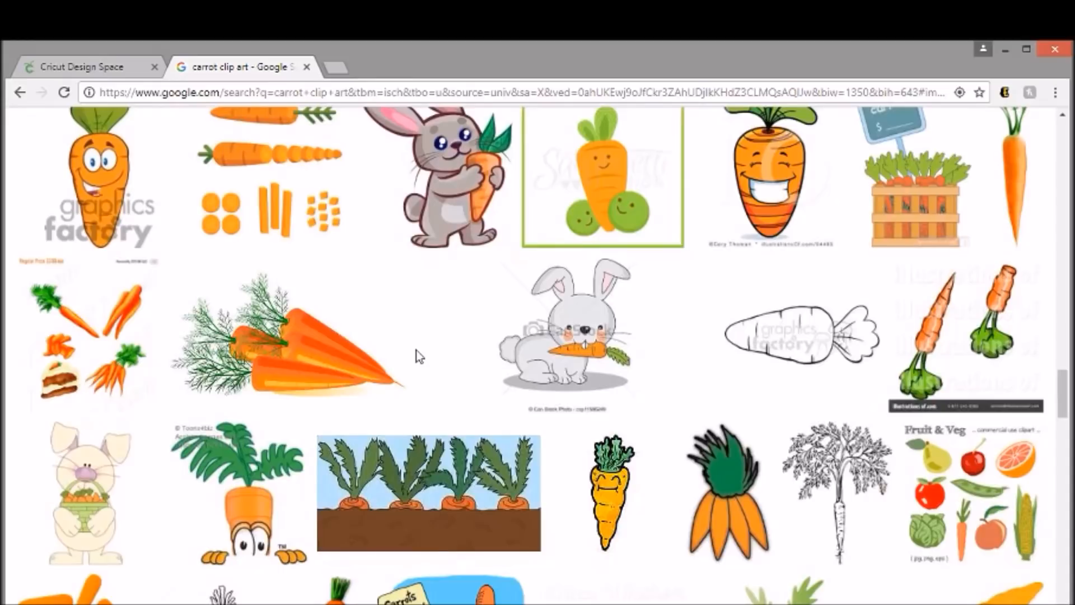
scroll(416, 351, "down", 2)
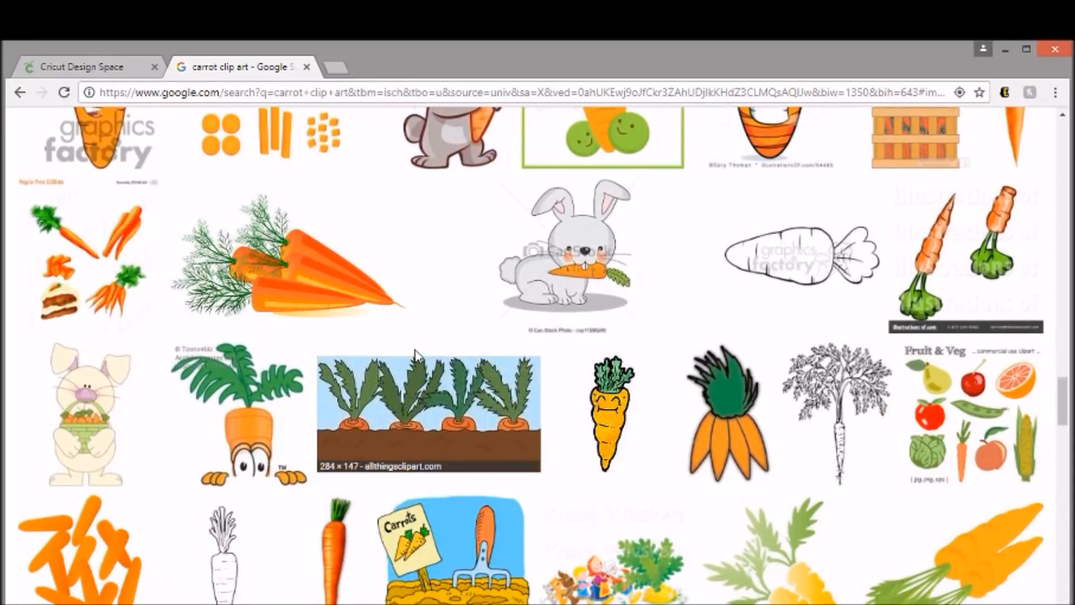
scroll(416, 354, "down", 2)
scroll(416, 356, "down", 3)
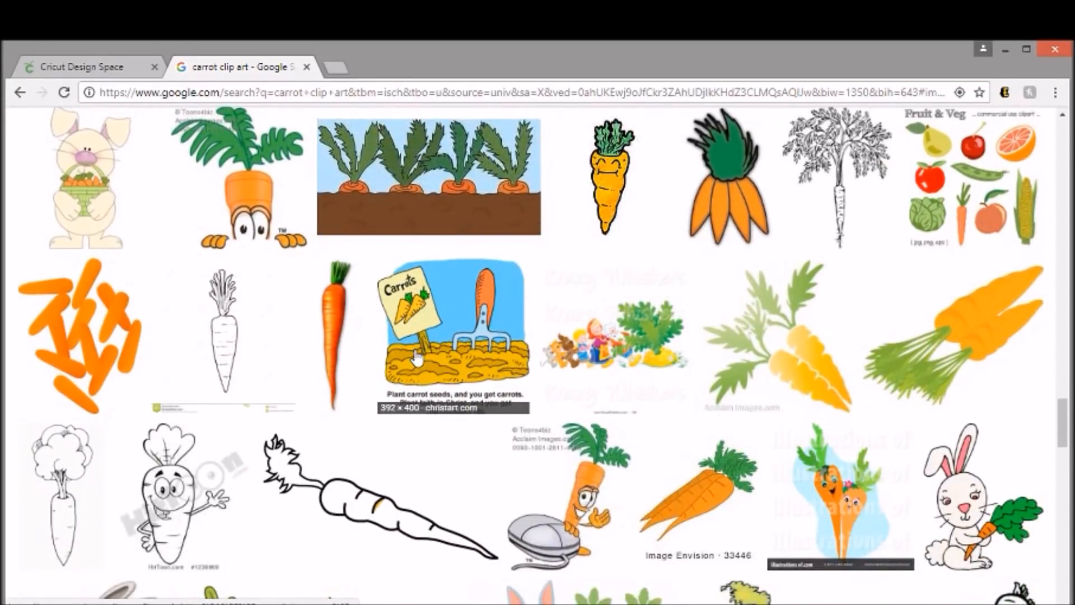
scroll(416, 355, "down", 1)
scroll(417, 357, "down", 2)
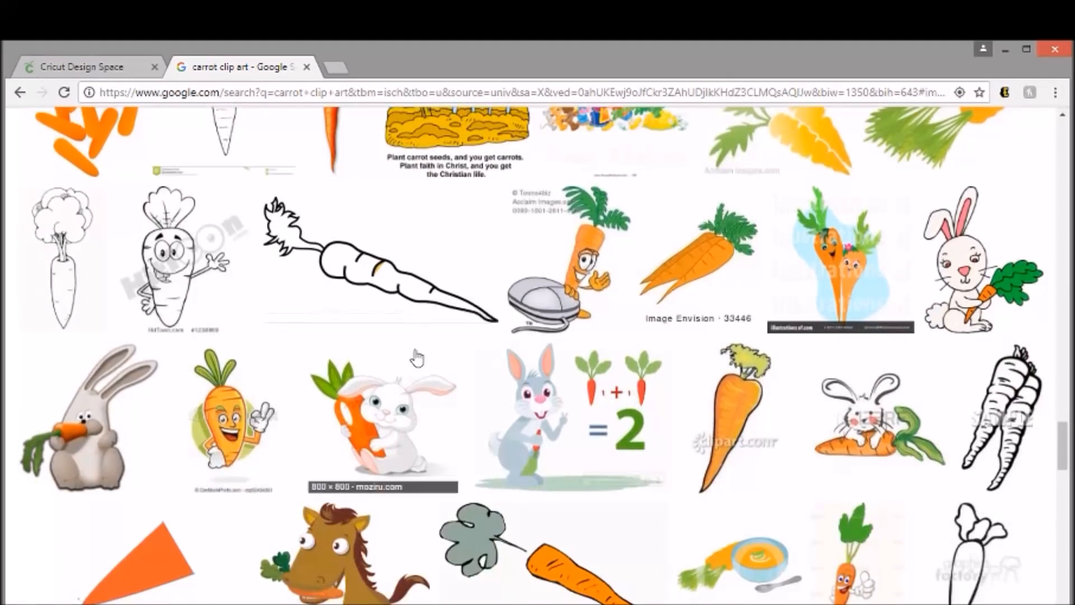
scroll(417, 357, "down", 2)
scroll(469, 355, "up", 6)
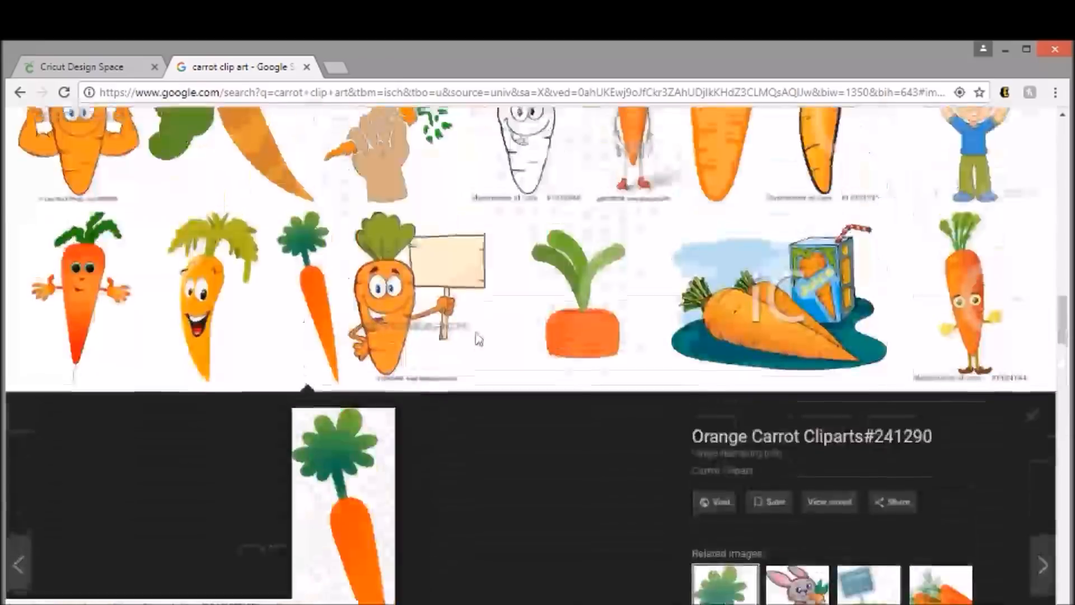
scroll(477, 339, "up", 10)
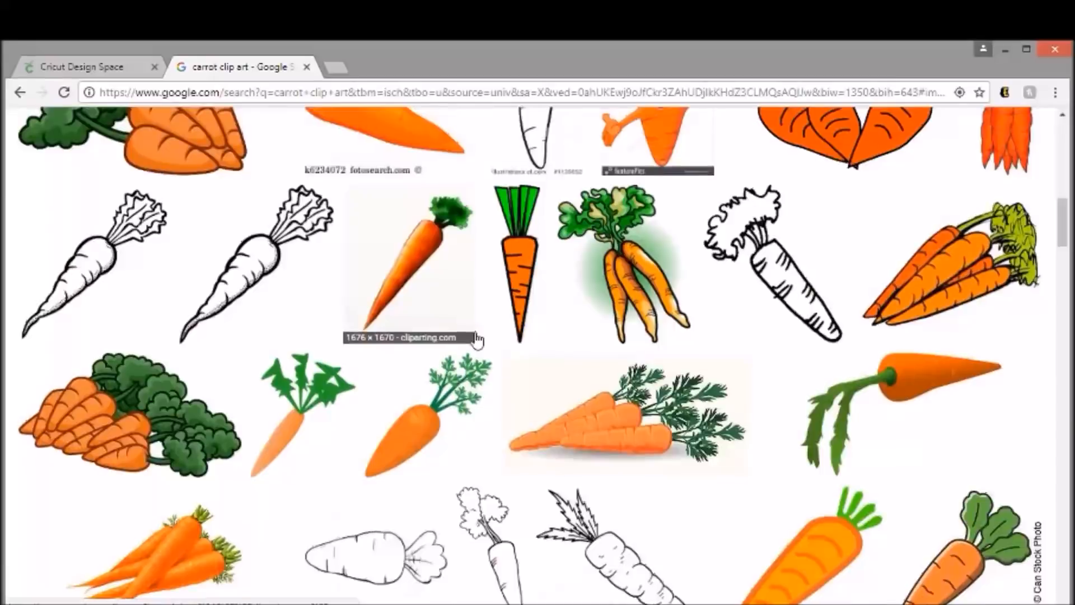
scroll(472, 338, "up", 6)
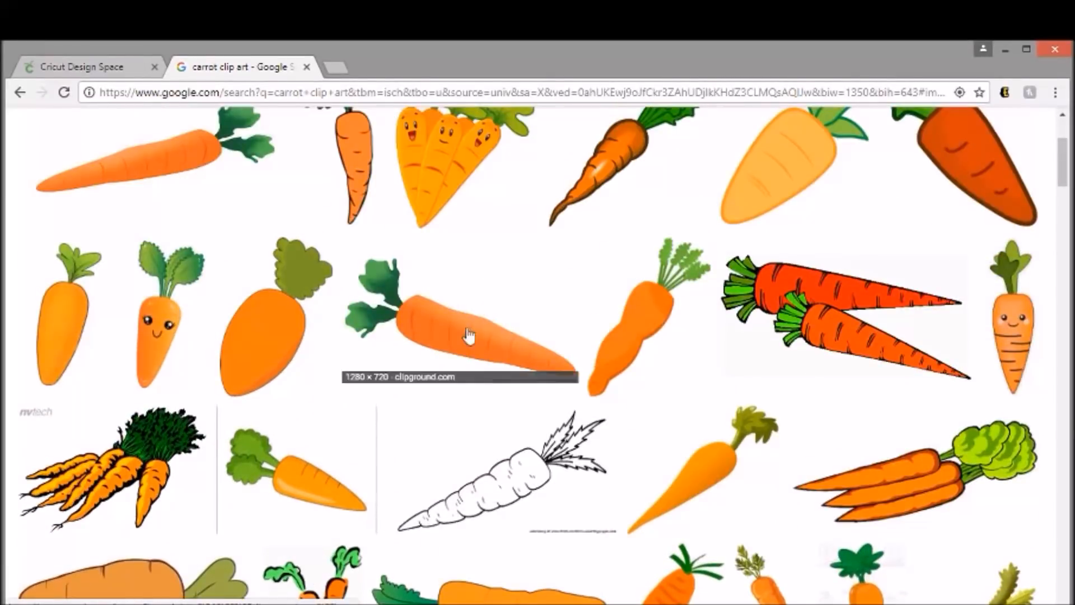
scroll(321, 482, "up", 1)
left_click(308, 443)
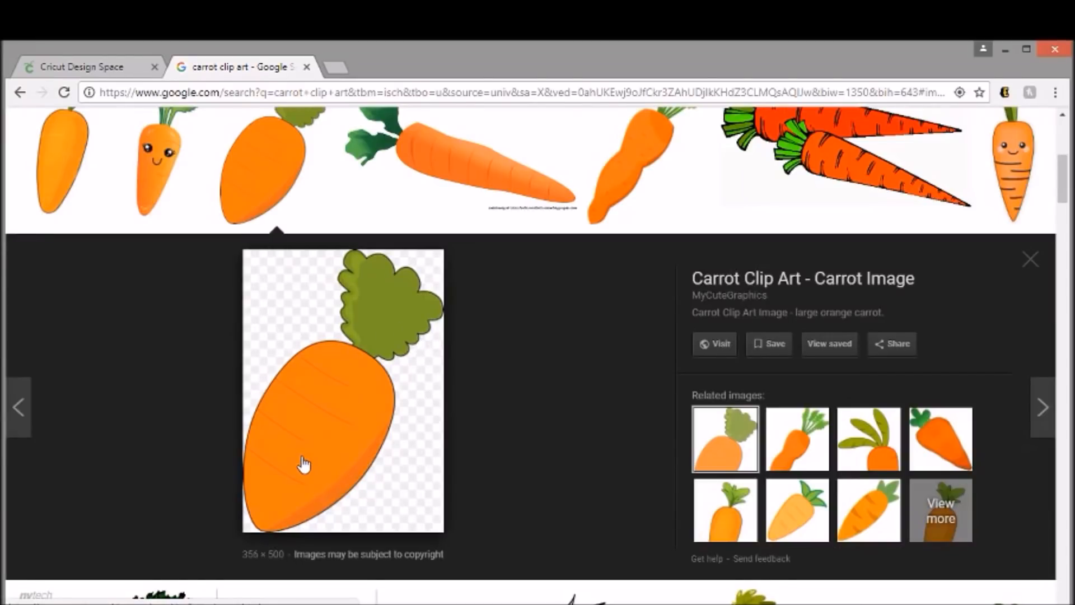
right_click(337, 377)
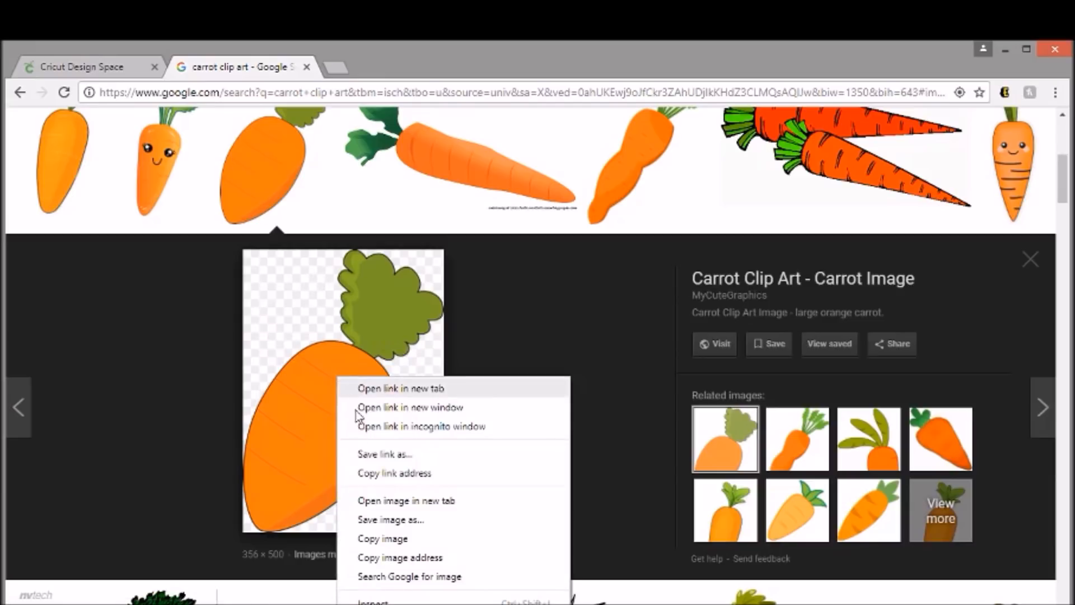
left_click(385, 455)
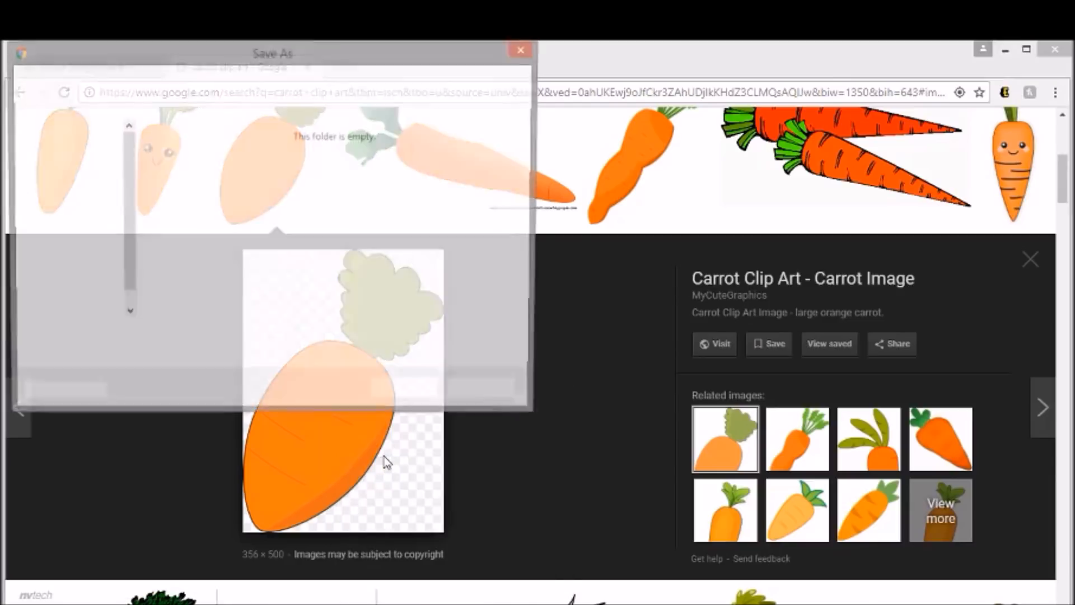
left_click(526, 48)
- Save the previewed carrot image as a PNG named "carrot" in the cricut folder
right_click(308, 356)
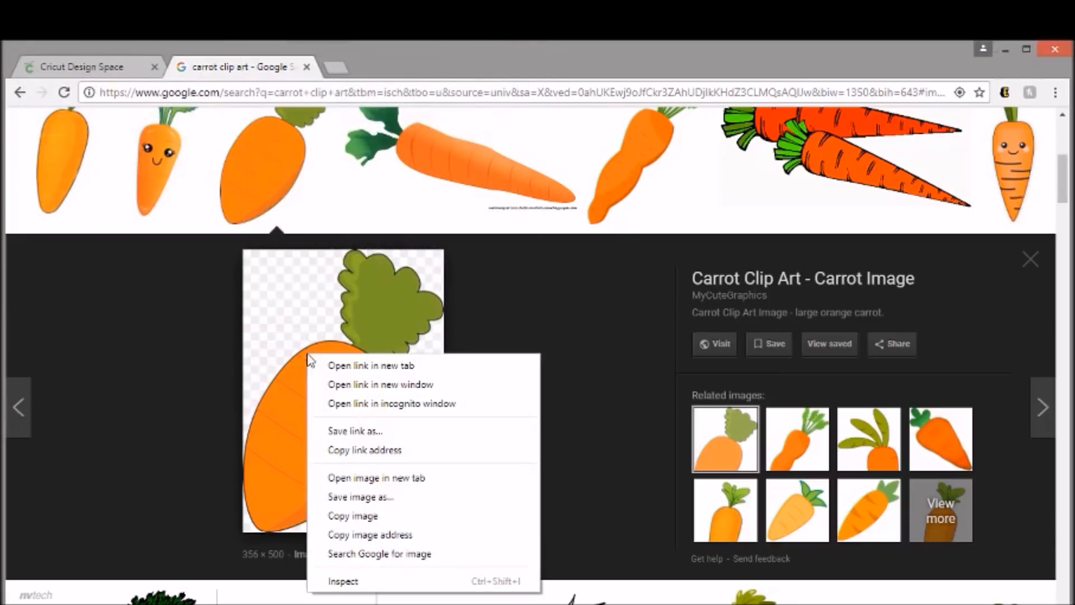
left_click(372, 498)
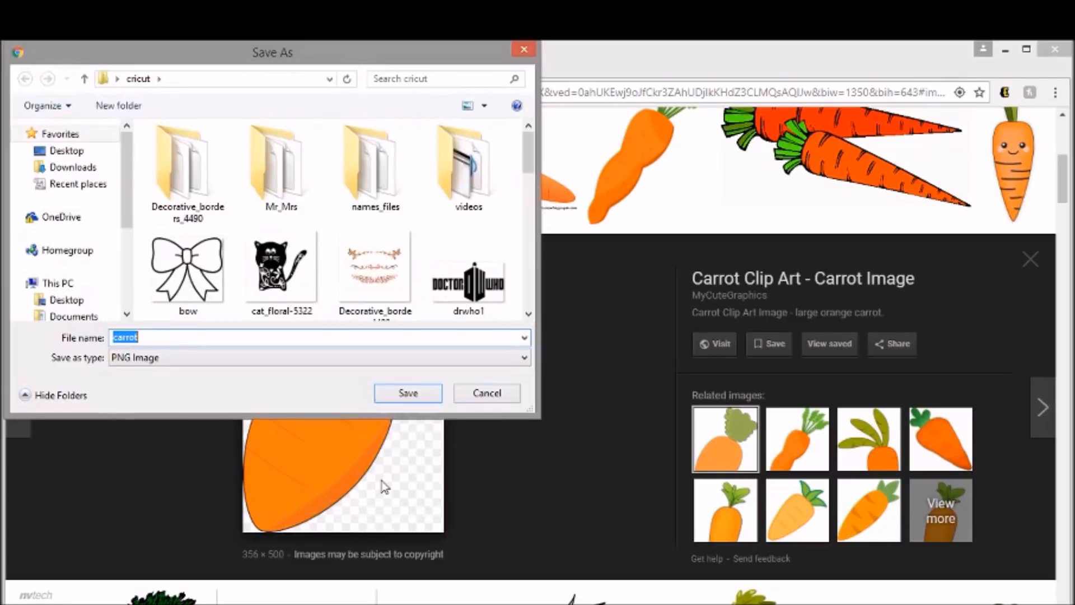
left_click(407, 393)
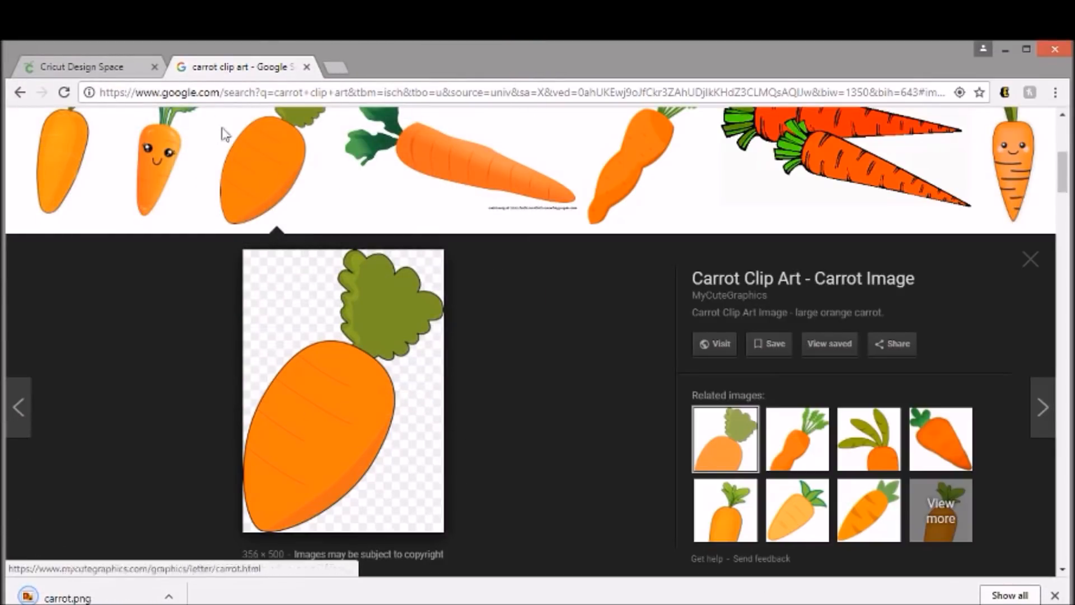
- Replace the image search term with "rabbit silhouette" and run the search
scroll(214, 134, "up", 6)
left_click_drag(297, 144, 92, 160)
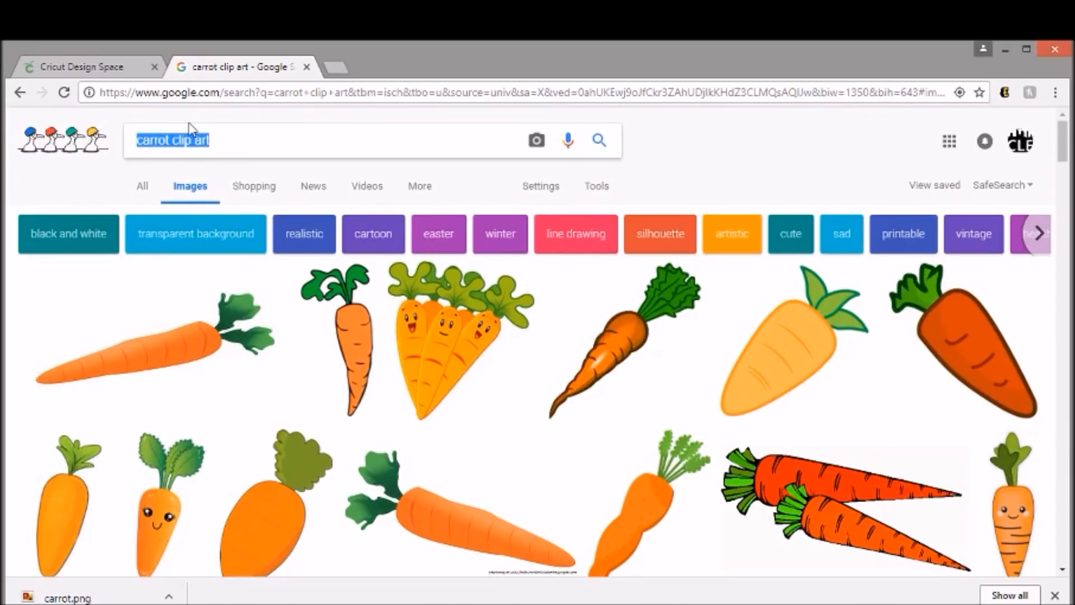
type("rabbit sill")
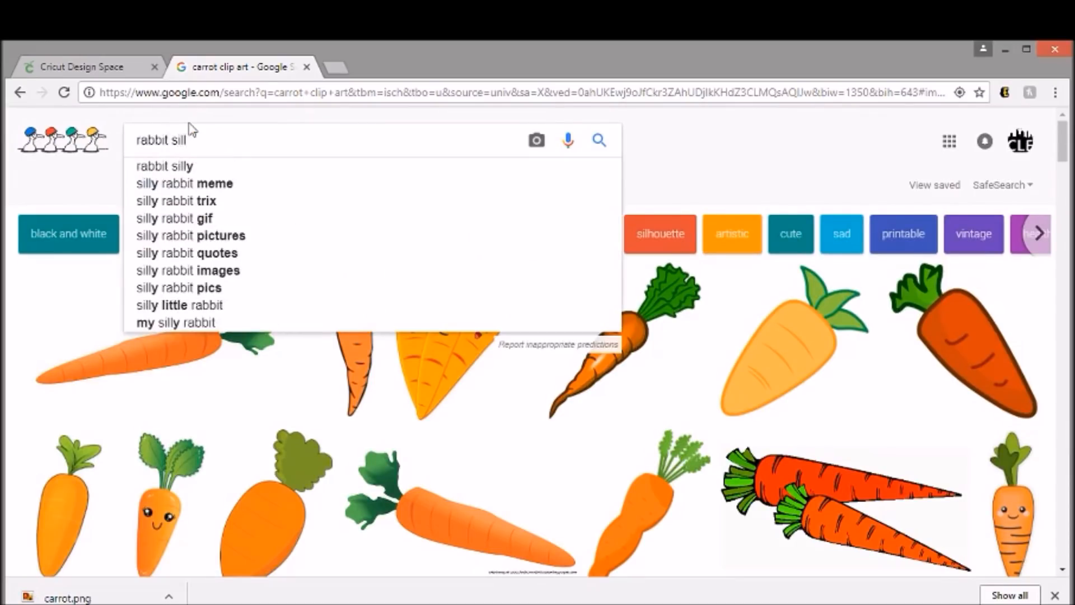
key("BackSpace")
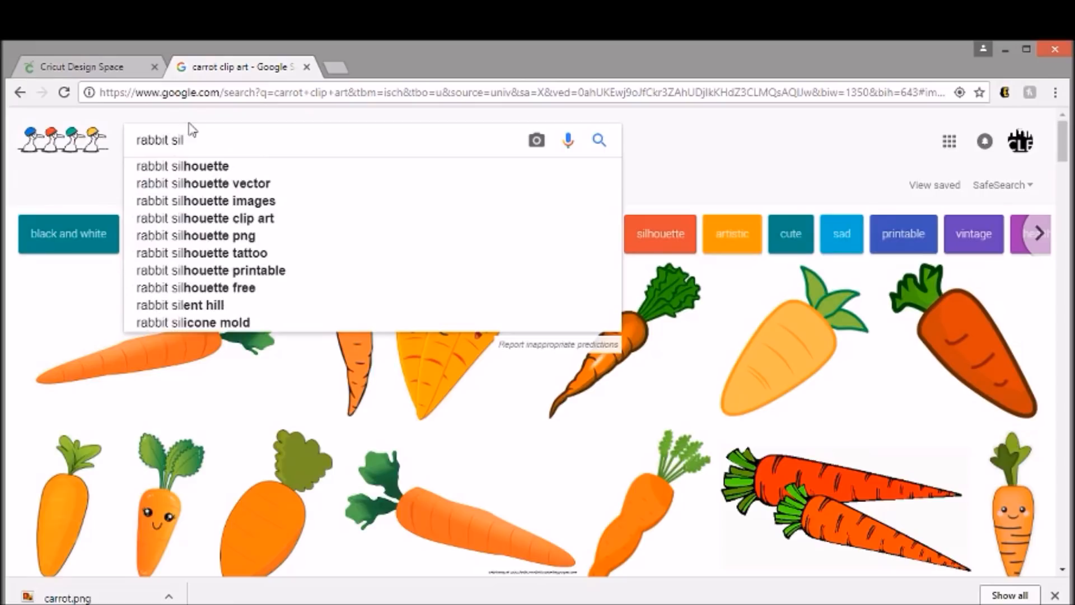
left_click(223, 166)
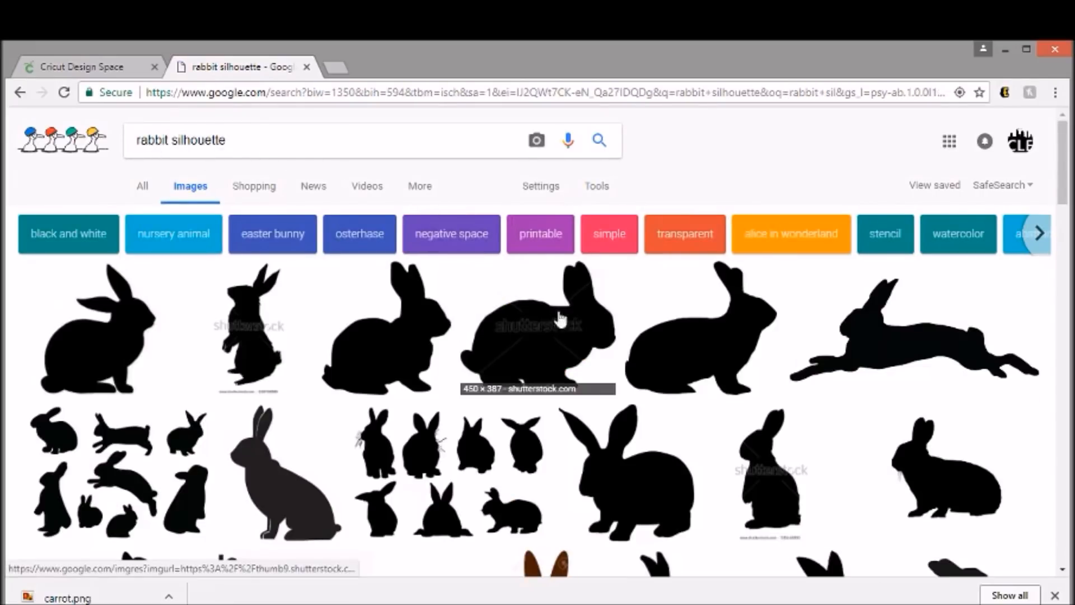
- Look through the rabbit silhouette image results for a suitable design
scroll(622, 308, "down", 1)
scroll(621, 303, "down", 1)
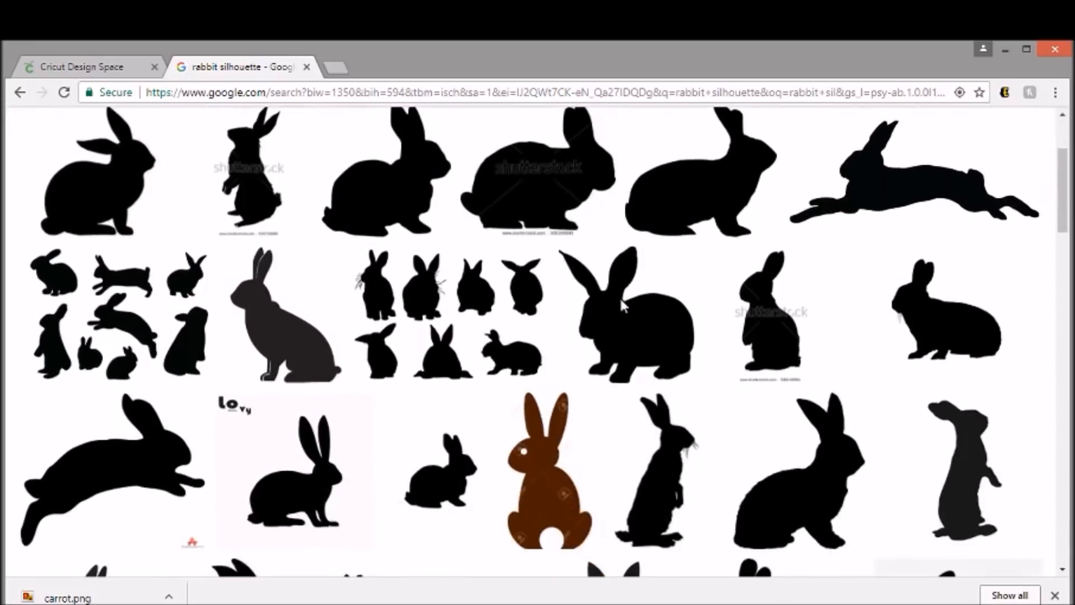
scroll(625, 304, "down", 1)
scroll(624, 304, "down", 1)
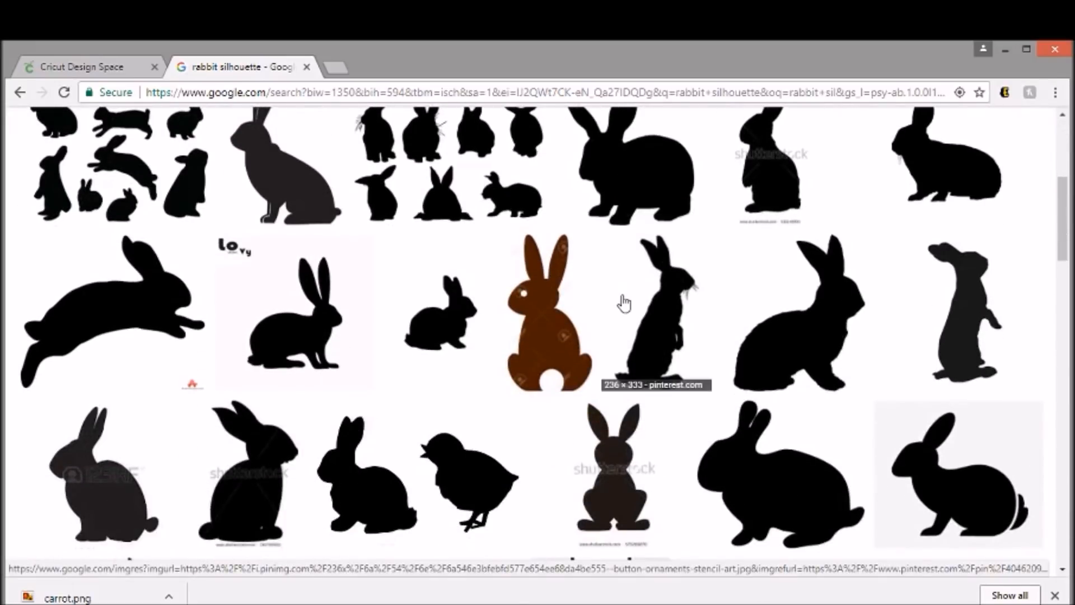
scroll(625, 303, "down", 2)
scroll(624, 302, "down", 4)
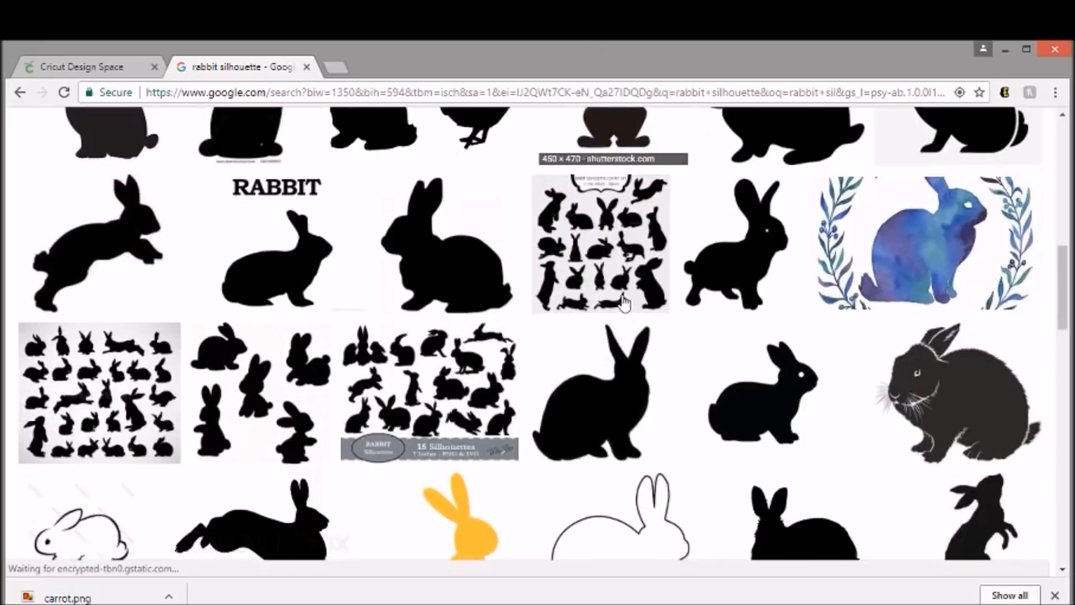
scroll(625, 302, "down", 2)
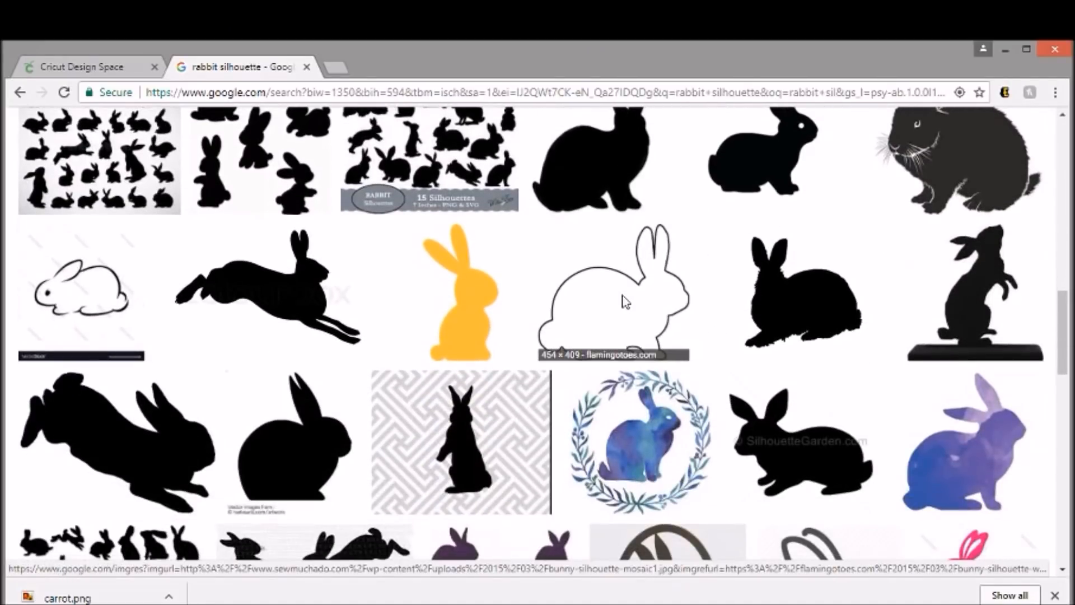
scroll(624, 302, "down", 1)
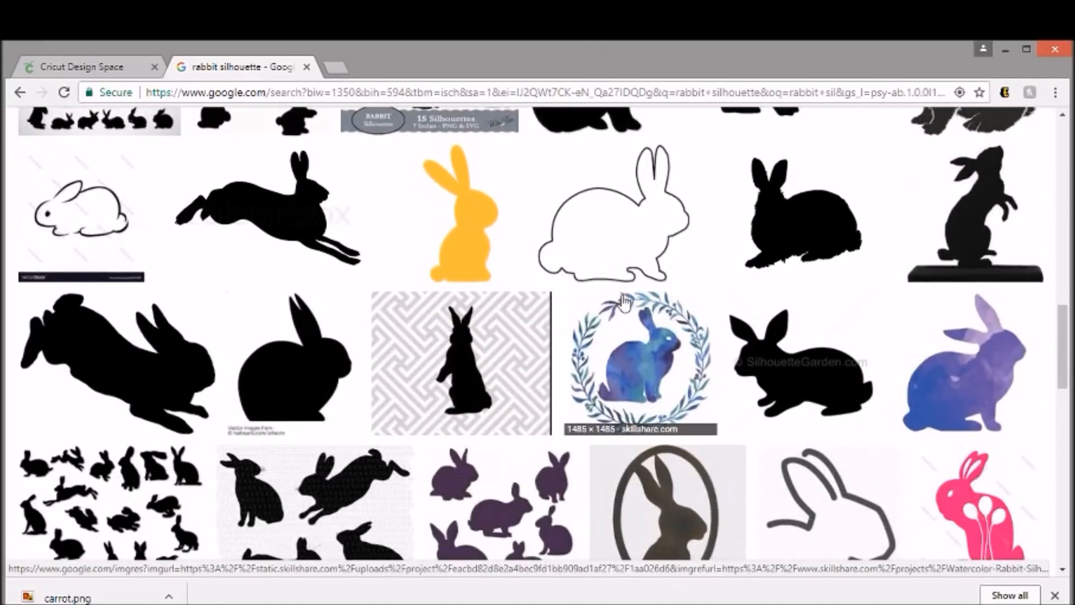
scroll(624, 302, "down", 4)
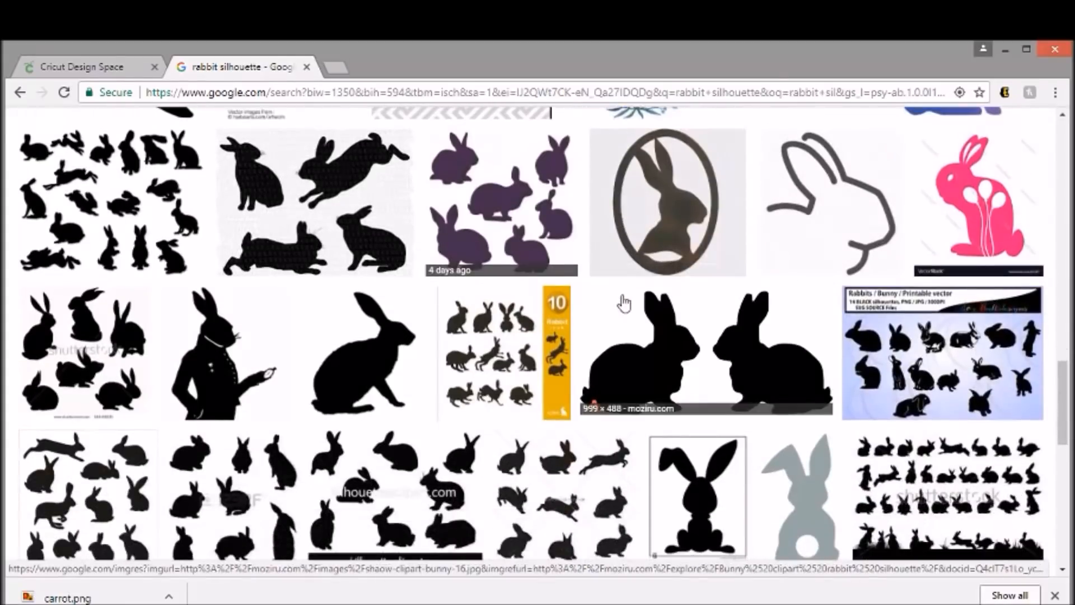
scroll(624, 302, "down", 5)
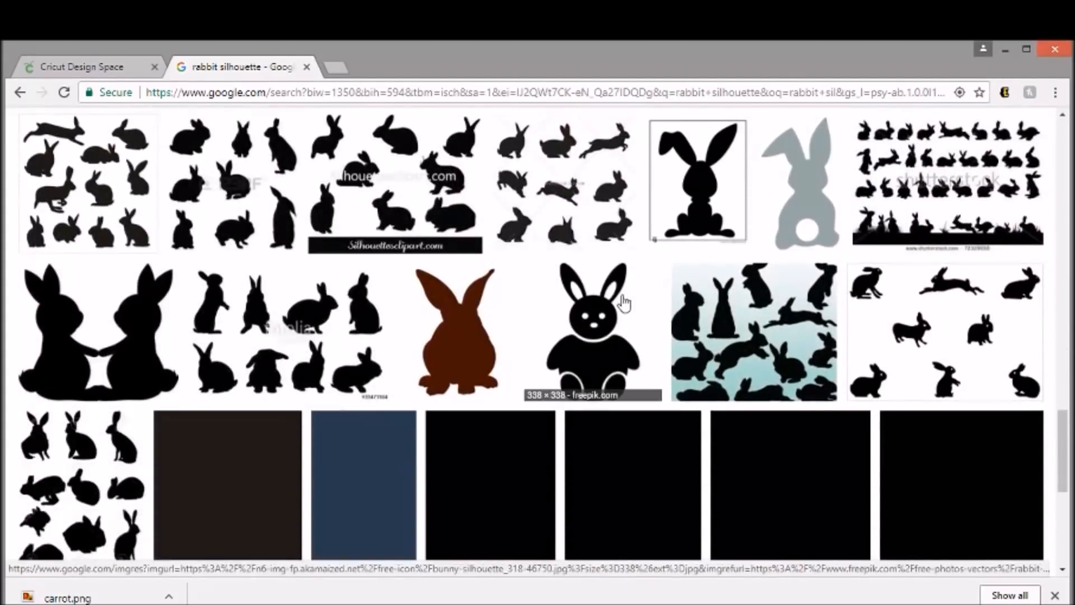
scroll(625, 302, "down", 4)
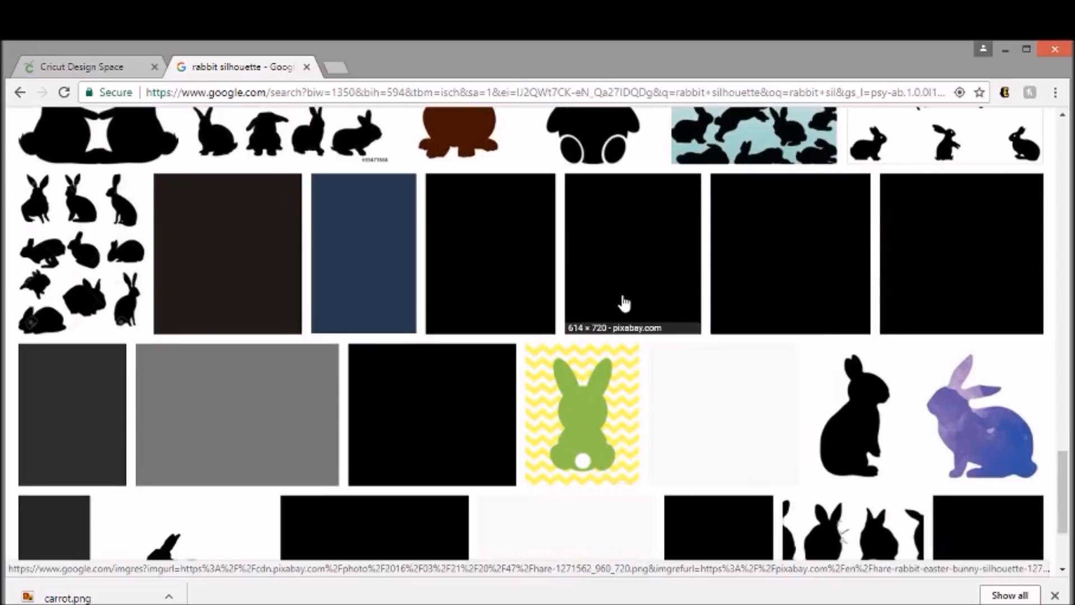
scroll(624, 303, "down", 3)
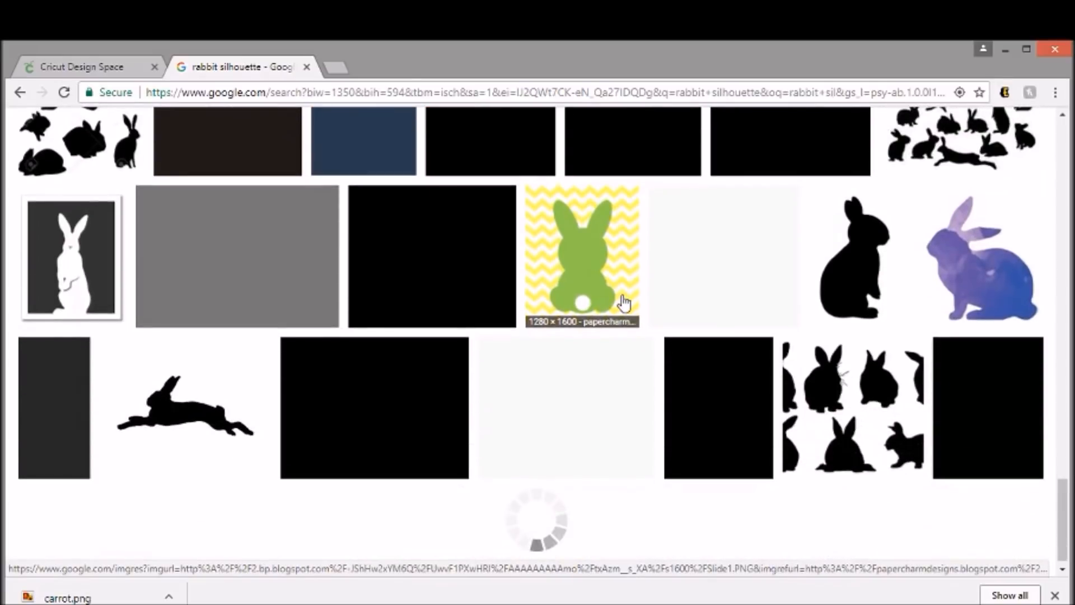
scroll(619, 304, "up", 3)
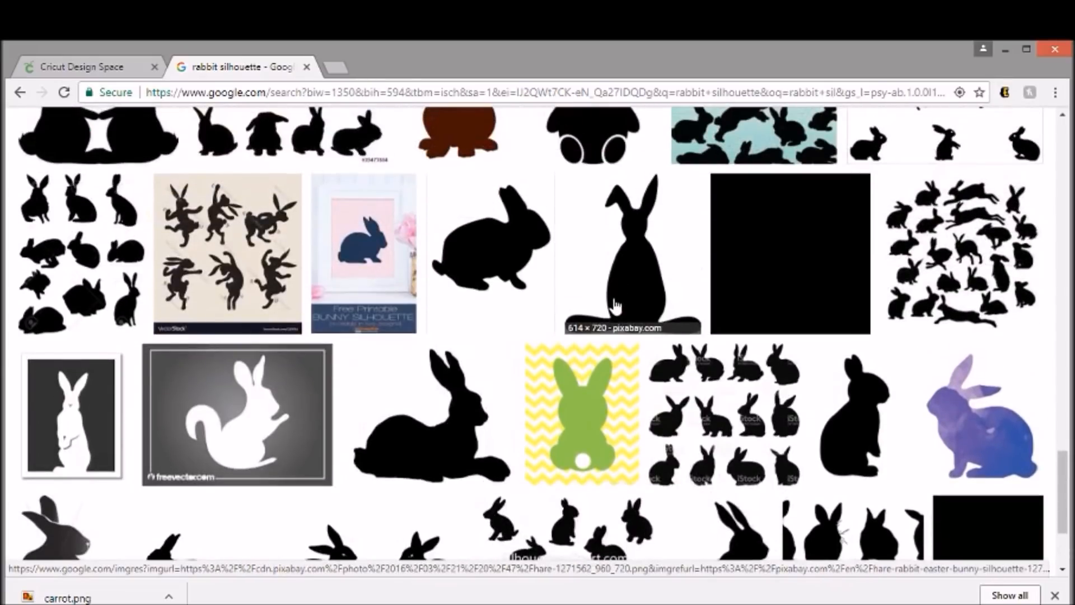
scroll(443, 271, "up", 20)
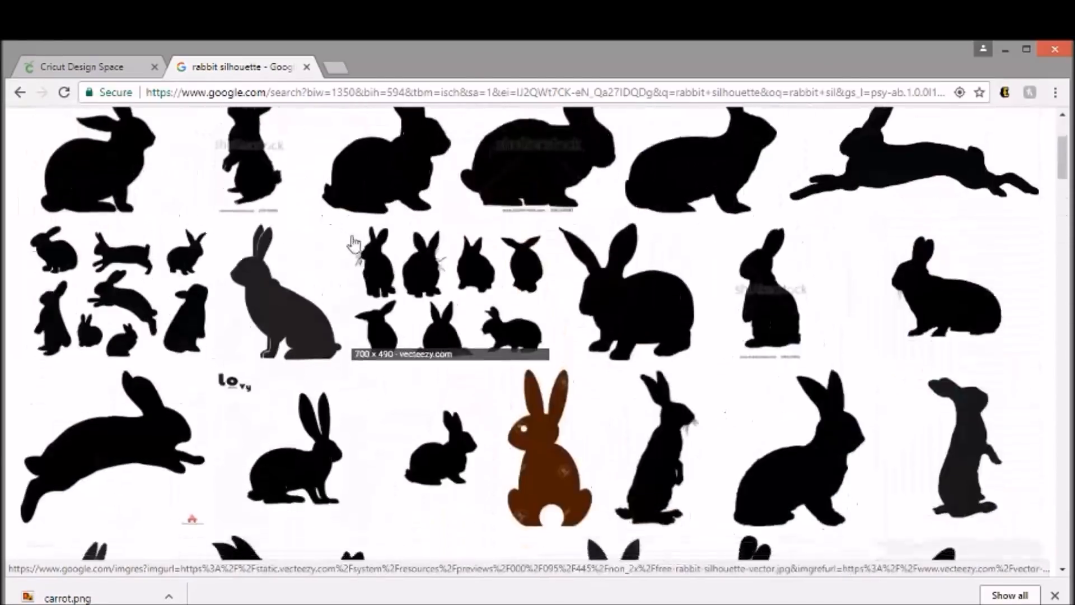
- Change the image search term to "rabbit svg" and run the search
scroll(352, 244, "up", 3)
left_click_drag(268, 137, 196, 139)
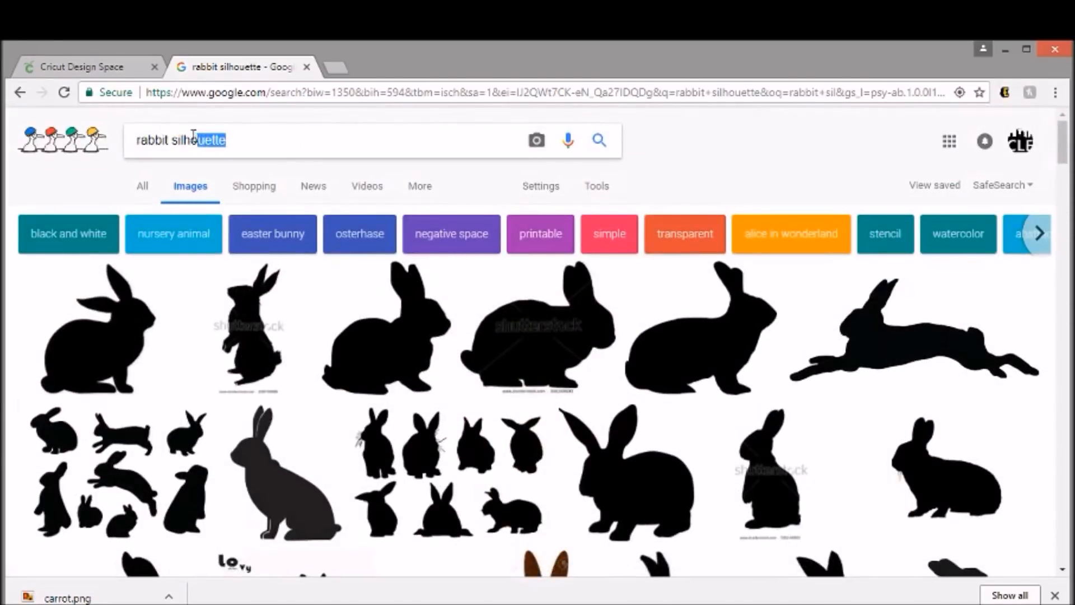
key("BackSpace")
key("BackSpace")
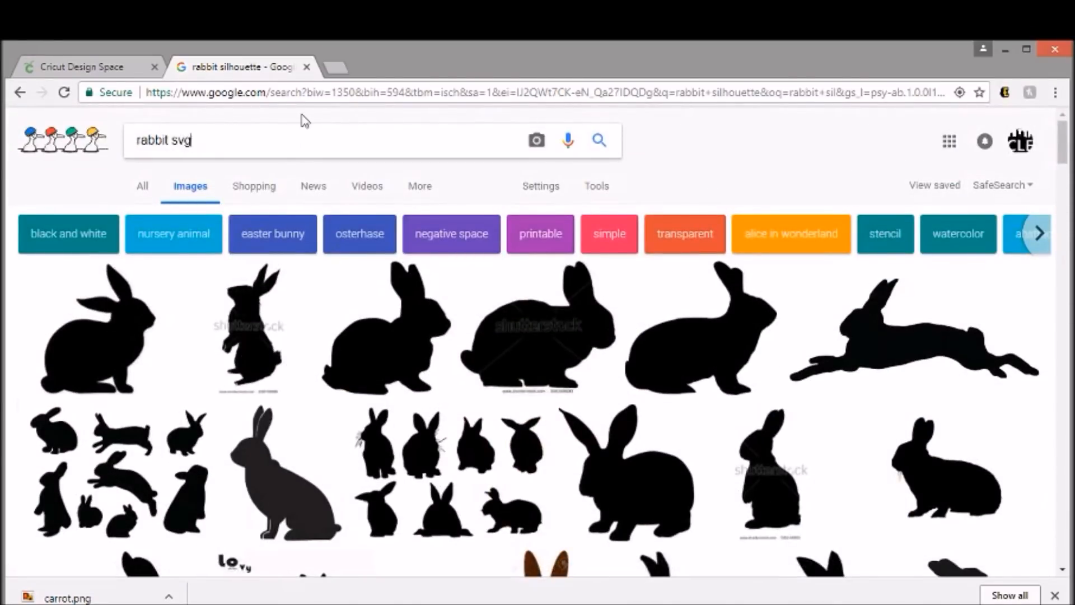
key("Return")
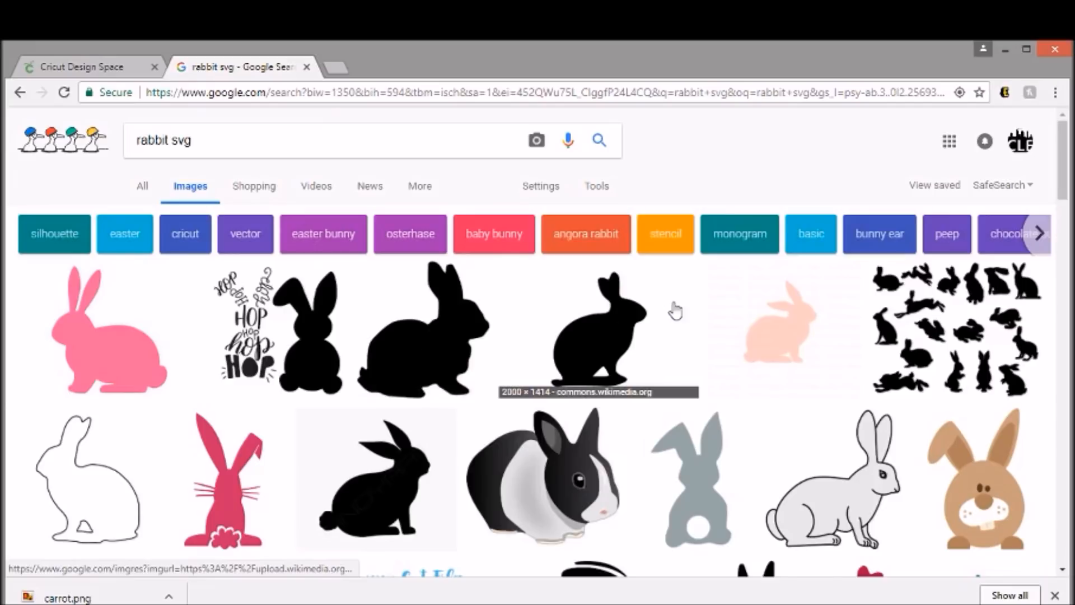
- Browse the rabbit SVG results and open the preview of the three black rabbits with white tails
scroll(677, 308, "down", 1)
scroll(635, 336, "down", 1)
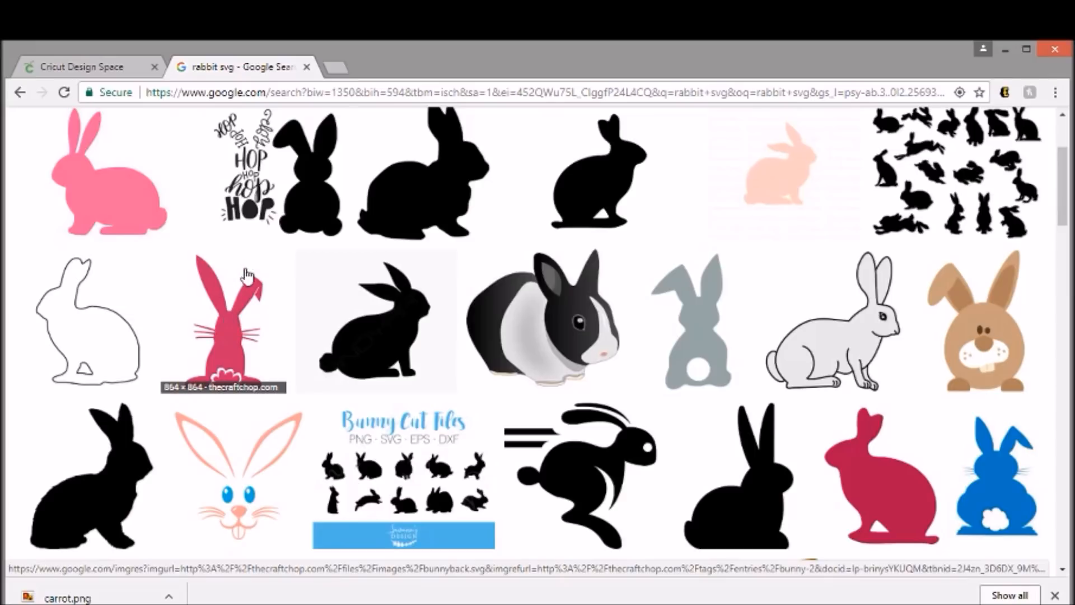
scroll(348, 299, "down", 3)
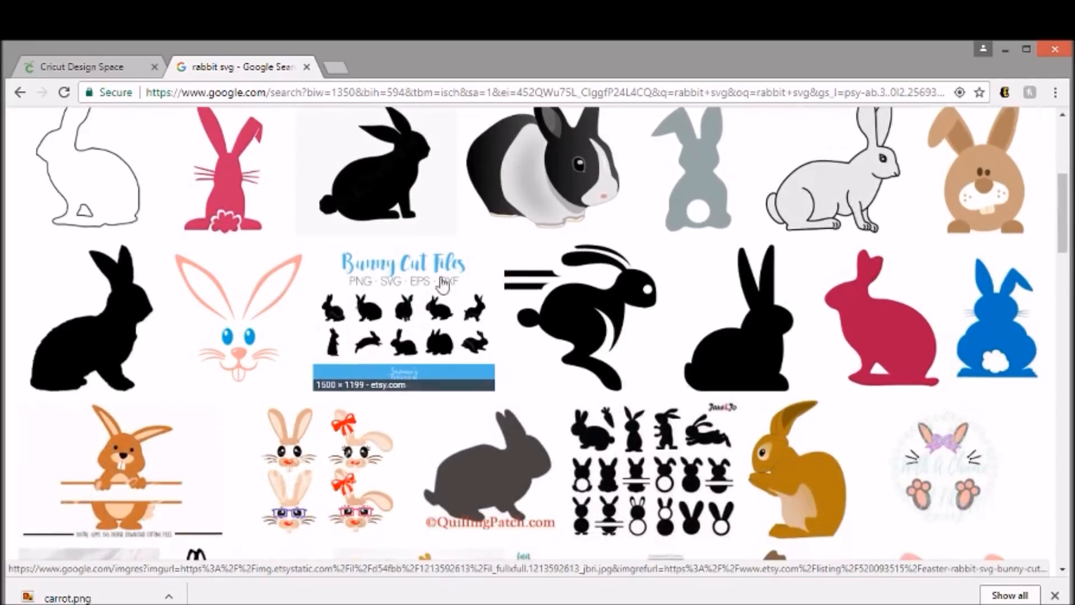
scroll(300, 272, "down", 3)
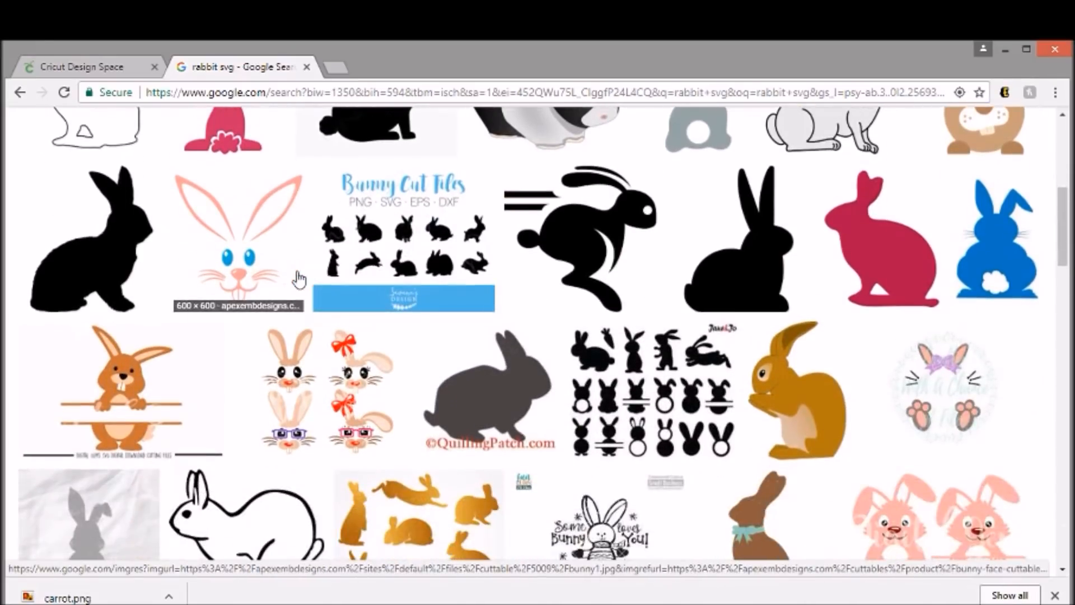
scroll(299, 267, "down", 6)
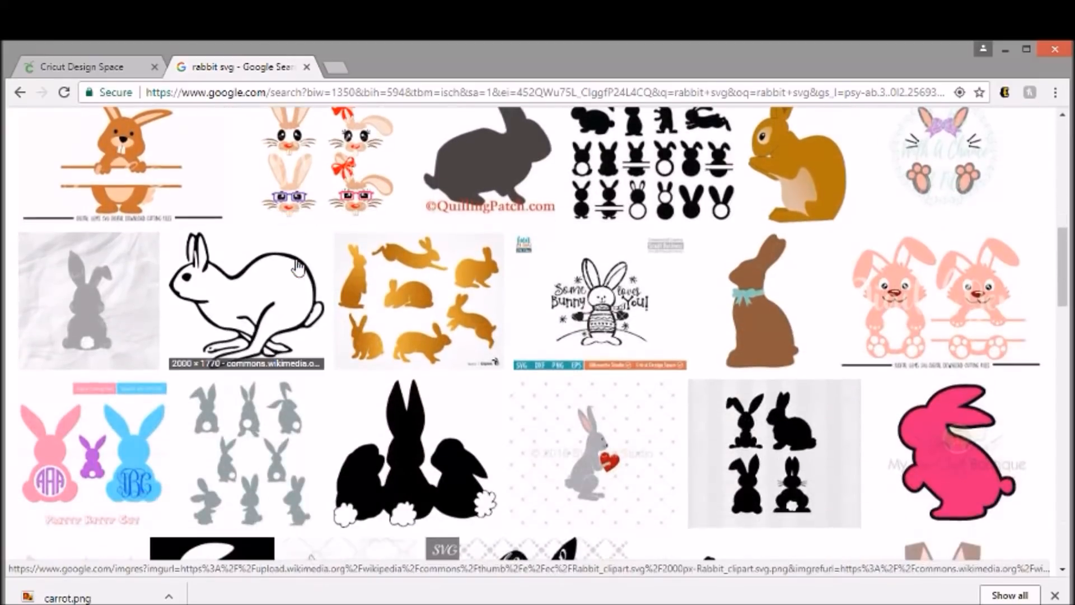
scroll(299, 262, "down", 2)
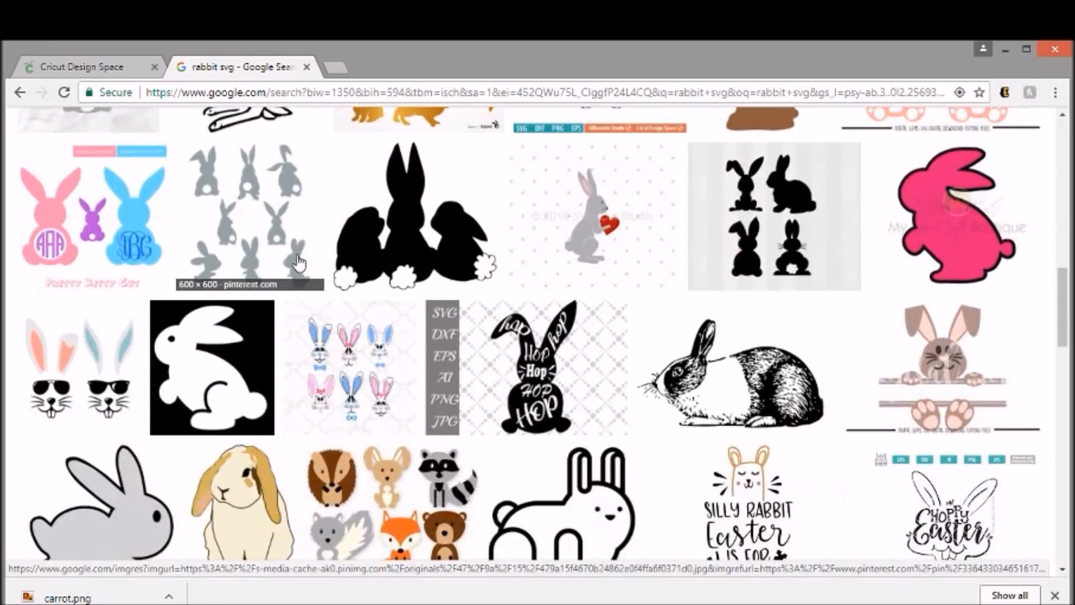
left_click(434, 224)
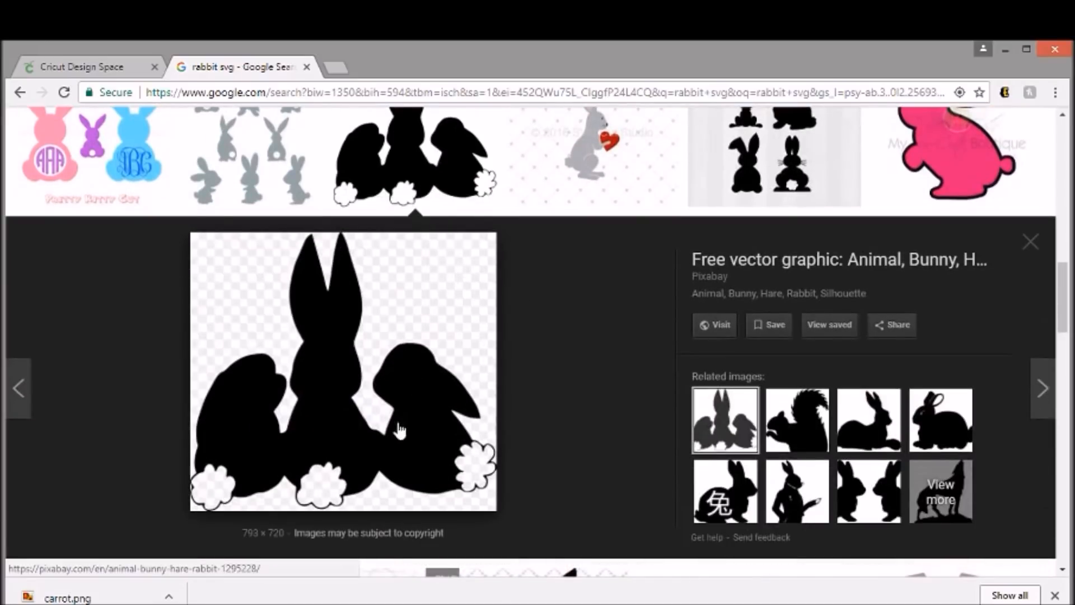
- Save the previewed three-rabbit image as a PNG named "rabbits" in the cricut folder
right_click(334, 417)
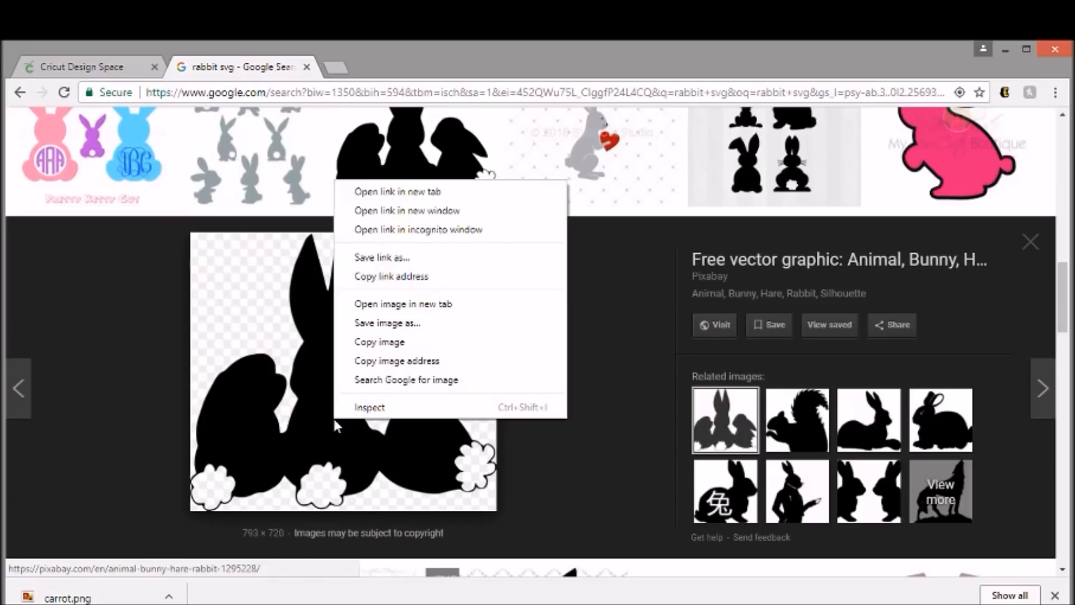
left_click(368, 323)
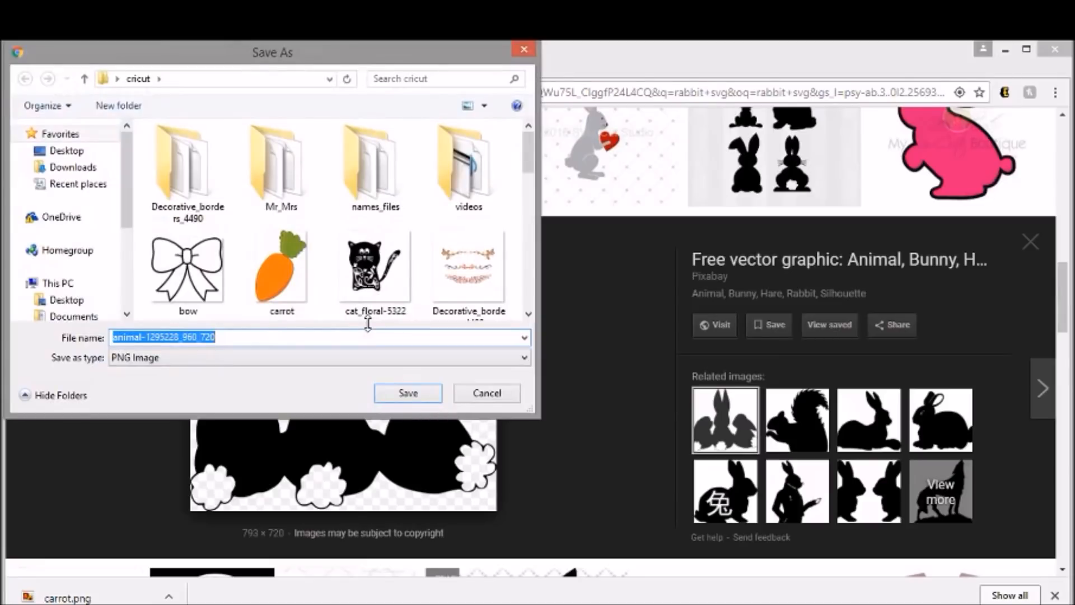
type("rabbits")
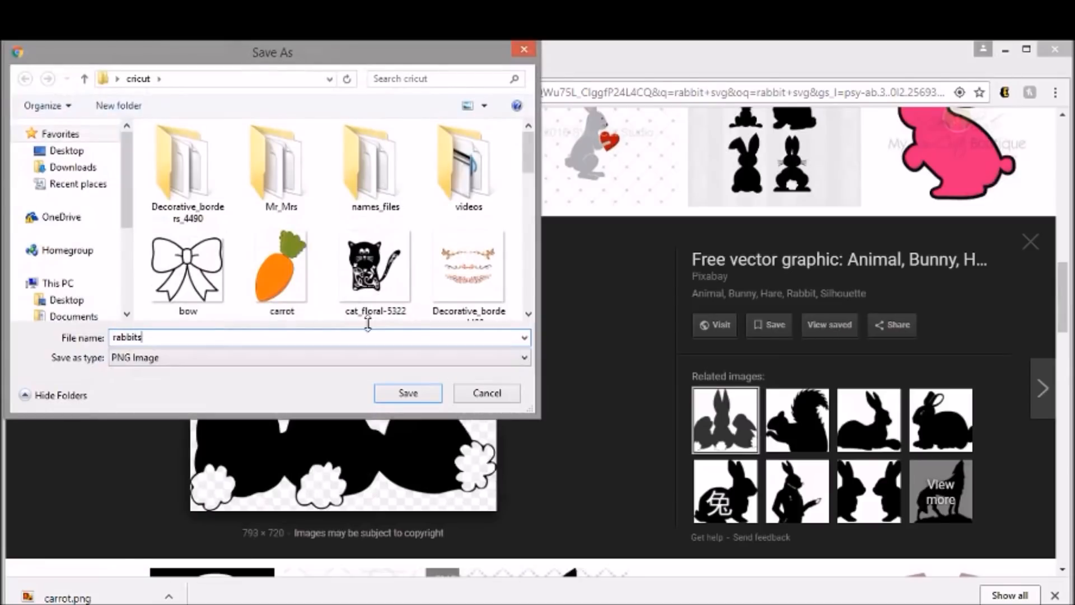
left_click(391, 392)
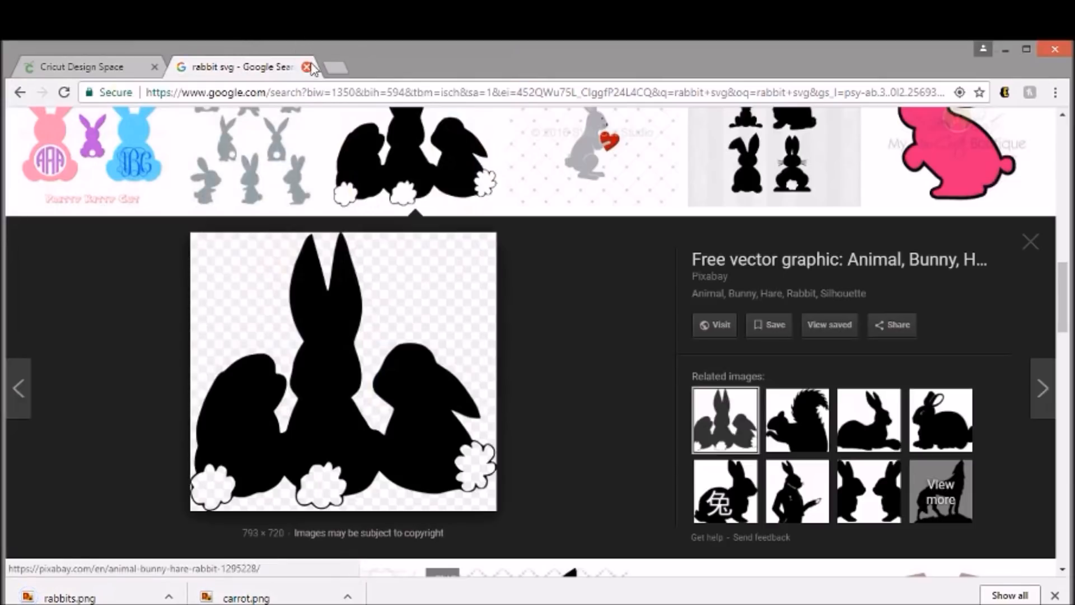
- Close the Google search, return to Cricut Design Space and upload the carrot image from the cricut folder
left_click(307, 68)
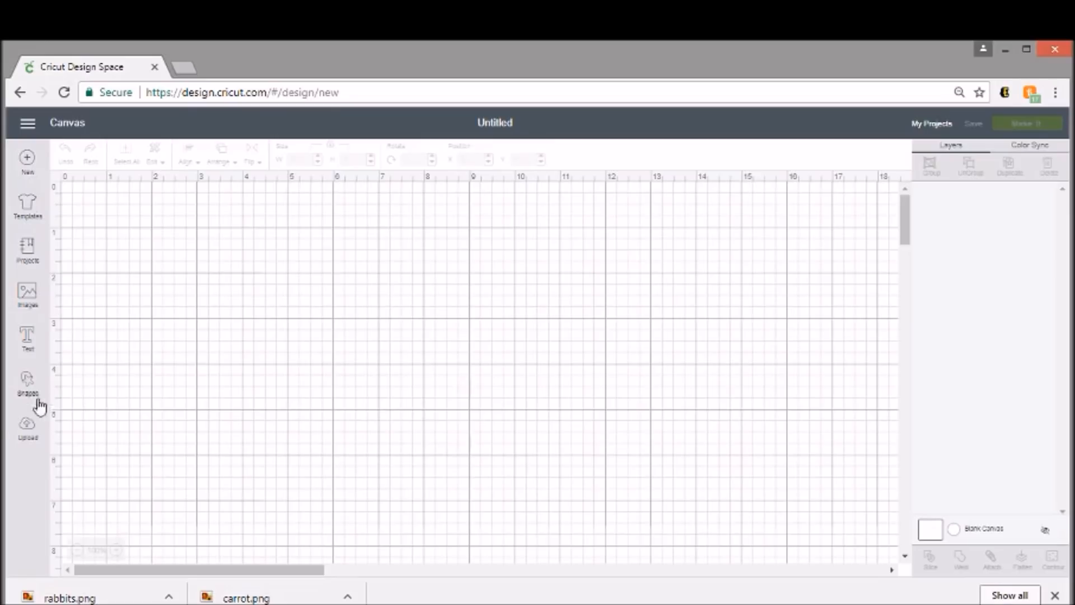
left_click(20, 431)
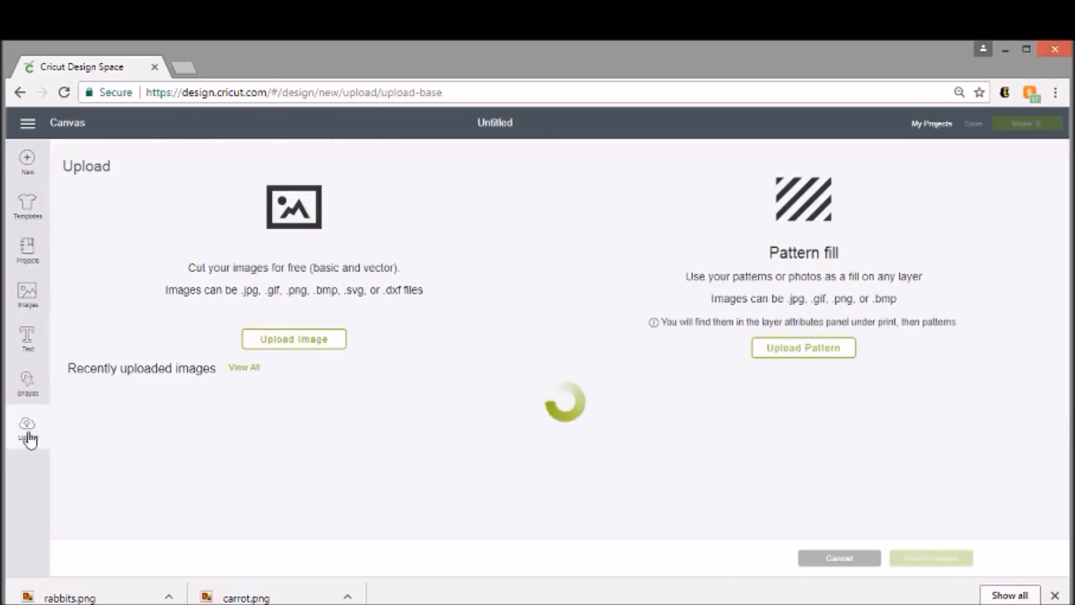
left_click(307, 343)
left_click(560, 352)
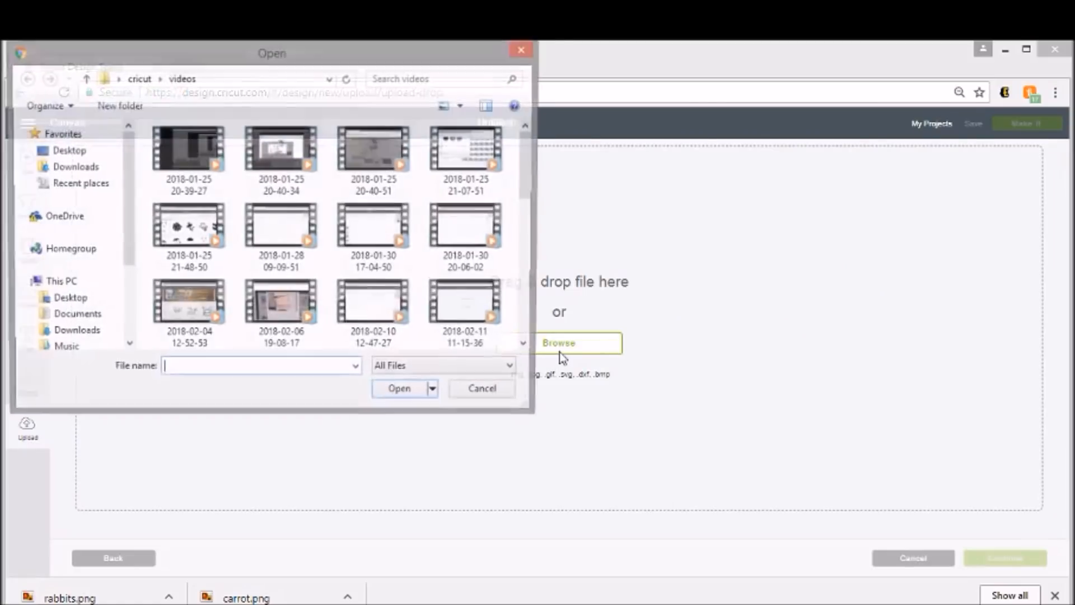
left_click(140, 79)
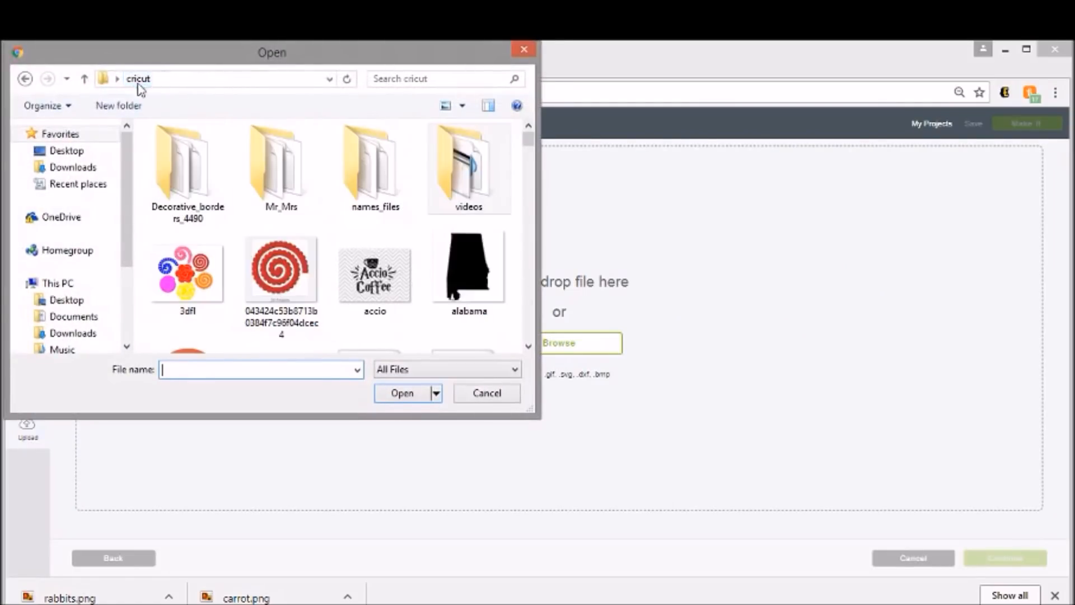
left_click_drag(530, 143, 530, 160)
left_click(272, 312)
double_click(273, 312)
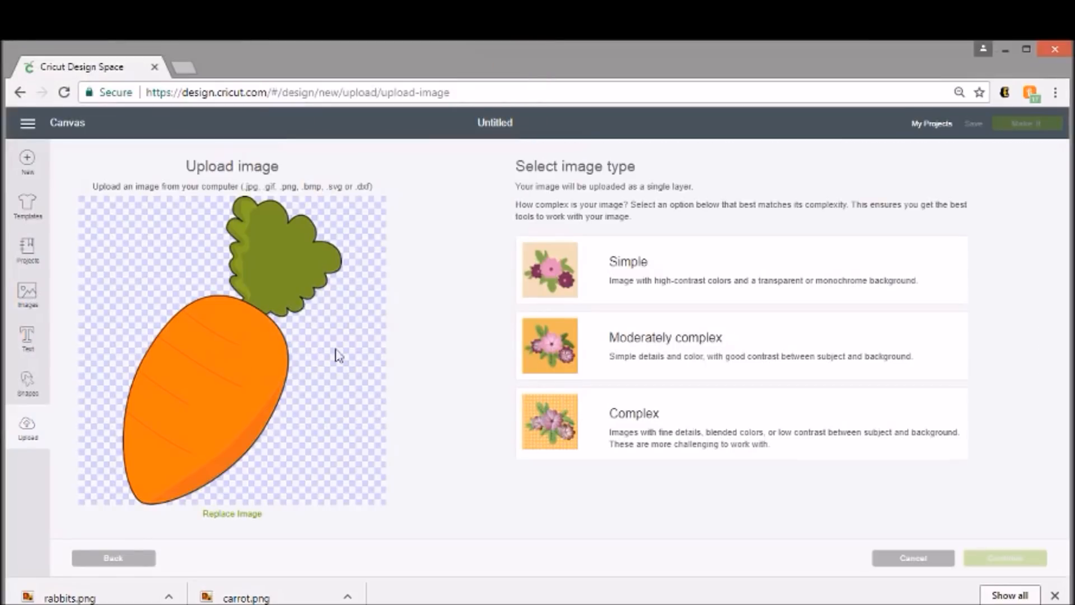
- Set the carrot's image type to Moderately complex and continue to the image cleanup
left_click(763, 444)
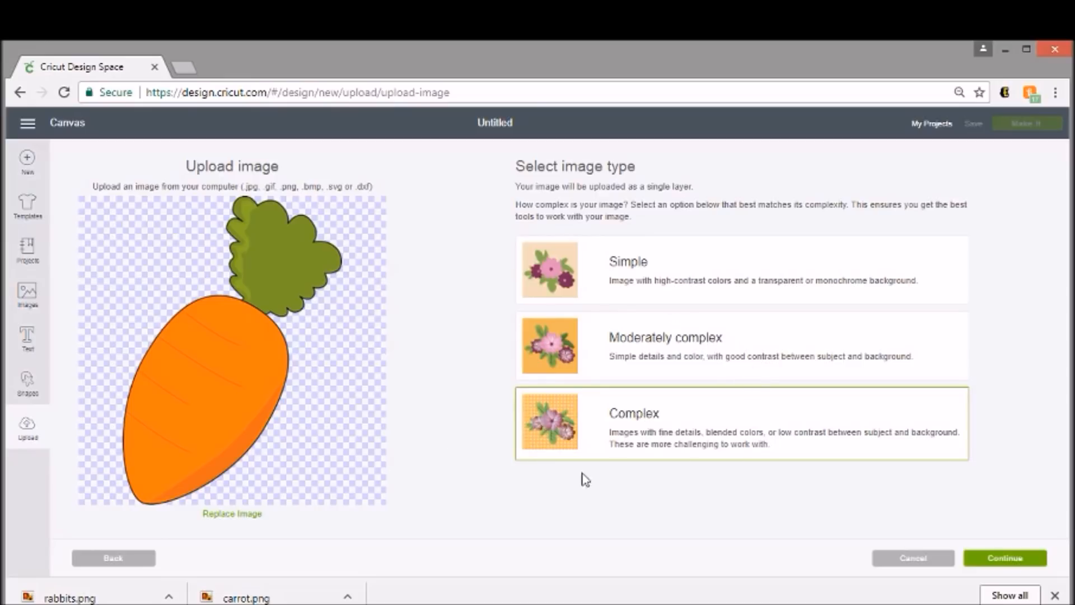
left_click(757, 365)
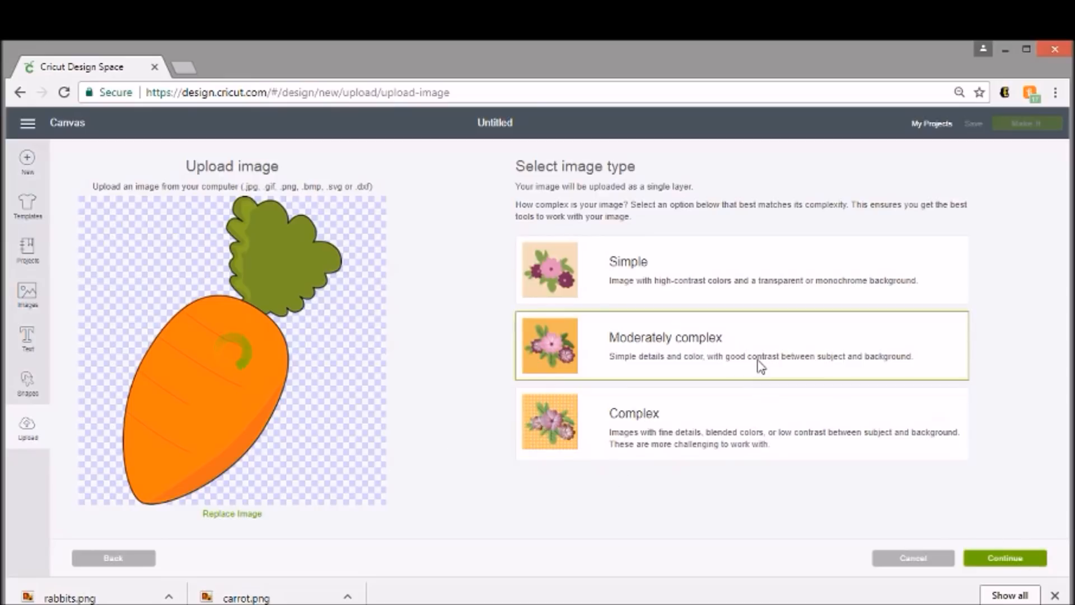
left_click(1016, 560)
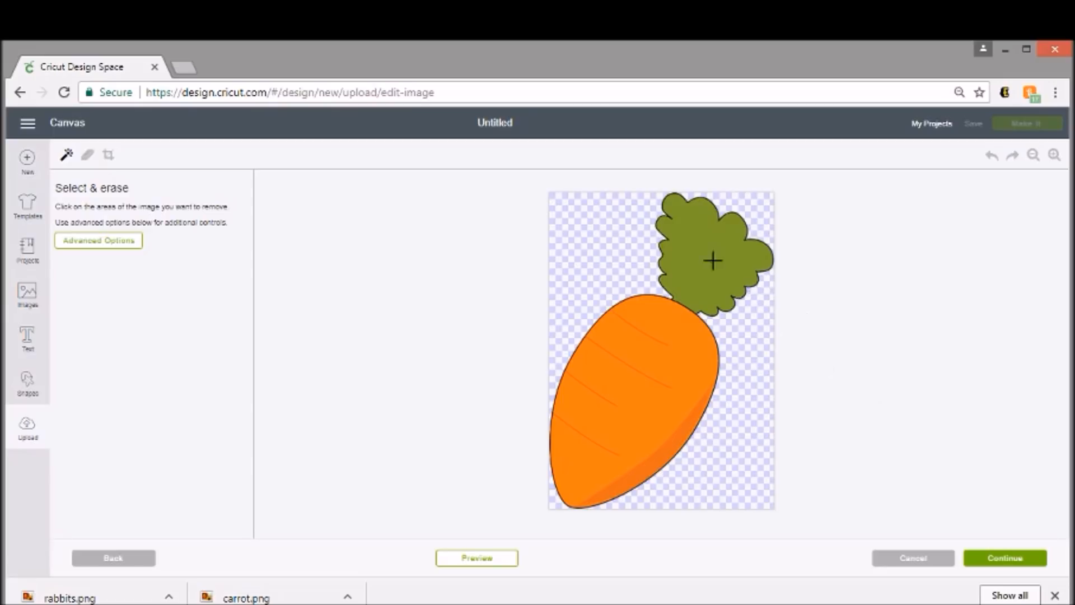
- Remove the carrot's green top and dark outline, and erase the leftover outline fragments around and above the orange body
left_click(722, 249)
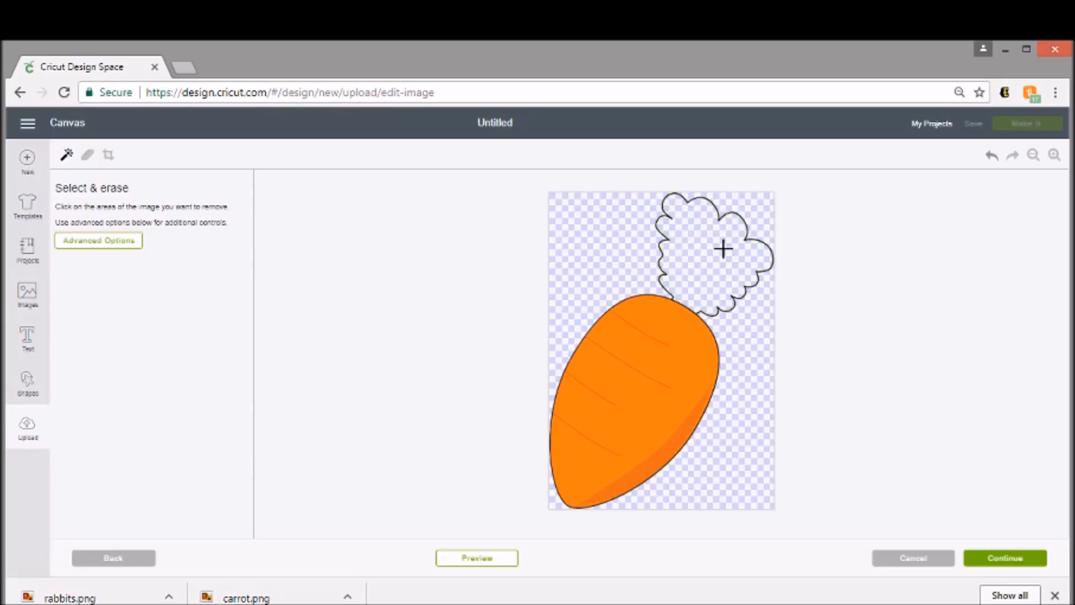
left_click(745, 222)
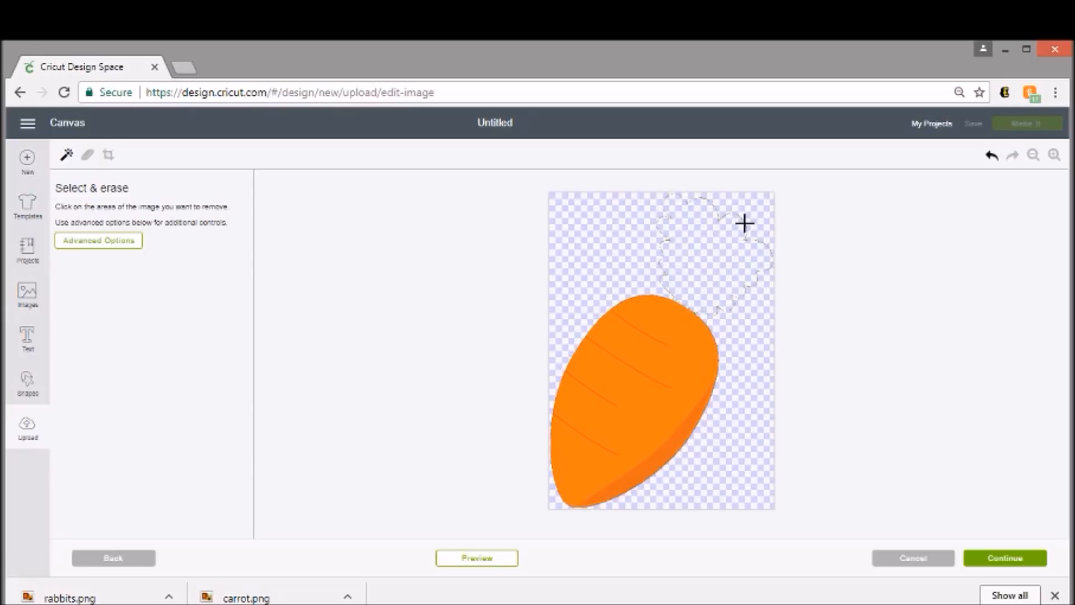
left_click(88, 156)
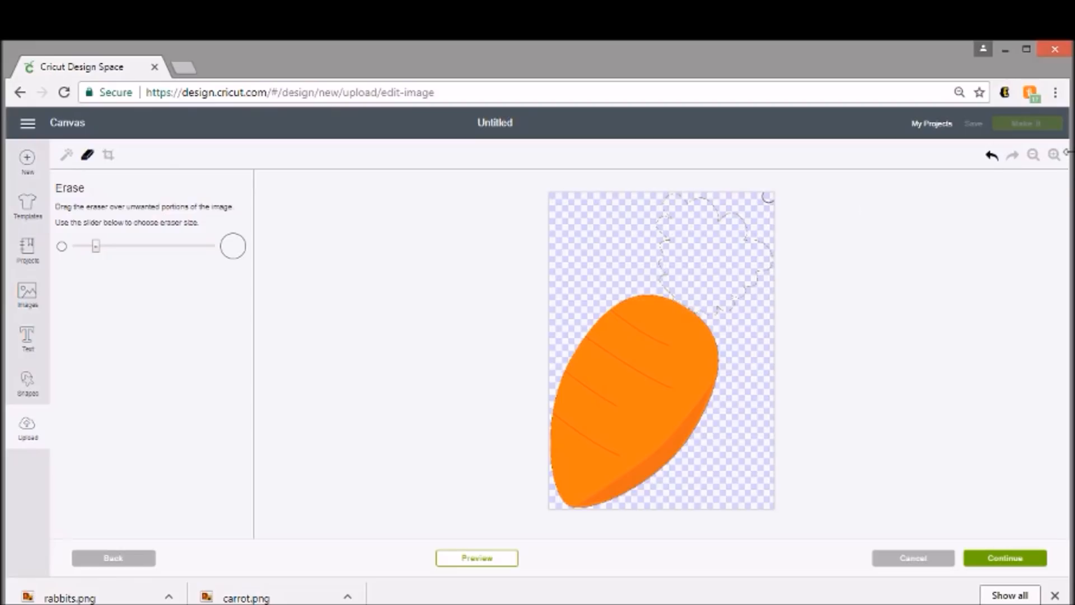
left_click(1055, 155)
left_click(1055, 155)
left_click(1055, 155)
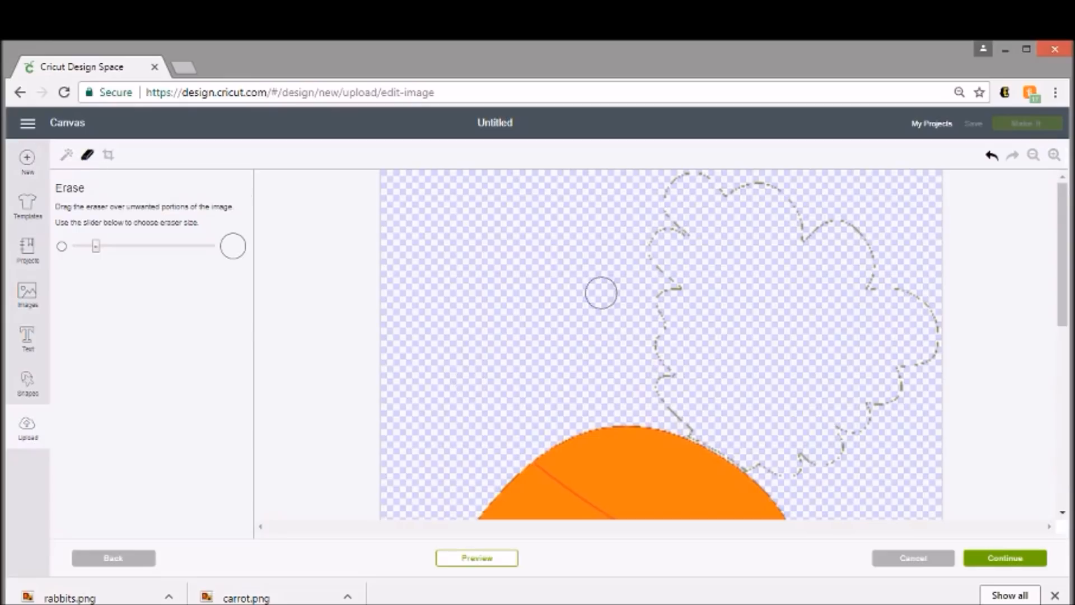
mouse_move(693, 420)
left_mouse_down()
mouse_move(649, 299)
mouse_move(668, 223)
mouse_move(705, 175)
mouse_move(677, 190)
mouse_move(687, 185)
mouse_move(675, 289)
mouse_move(711, 212)
mouse_move(767, 199)
mouse_move(748, 185)
mouse_move(774, 194)
mouse_move(799, 259)
mouse_move(847, 220)
mouse_move(845, 266)
mouse_move(914, 292)
mouse_move(932, 374)
mouse_move(870, 425)
mouse_move(908, 361)
mouse_move(848, 453)
mouse_move(760, 459)
left_mouse_up()
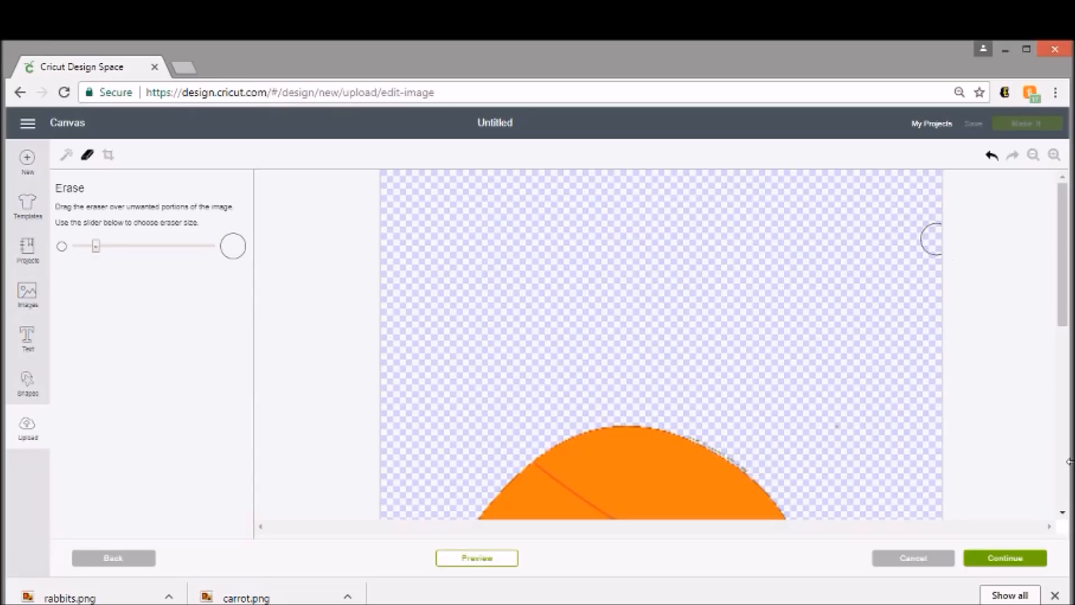
- Preview the carrot body's cut shape and erase the small leftover bump on its upper-right edge
left_click(479, 561)
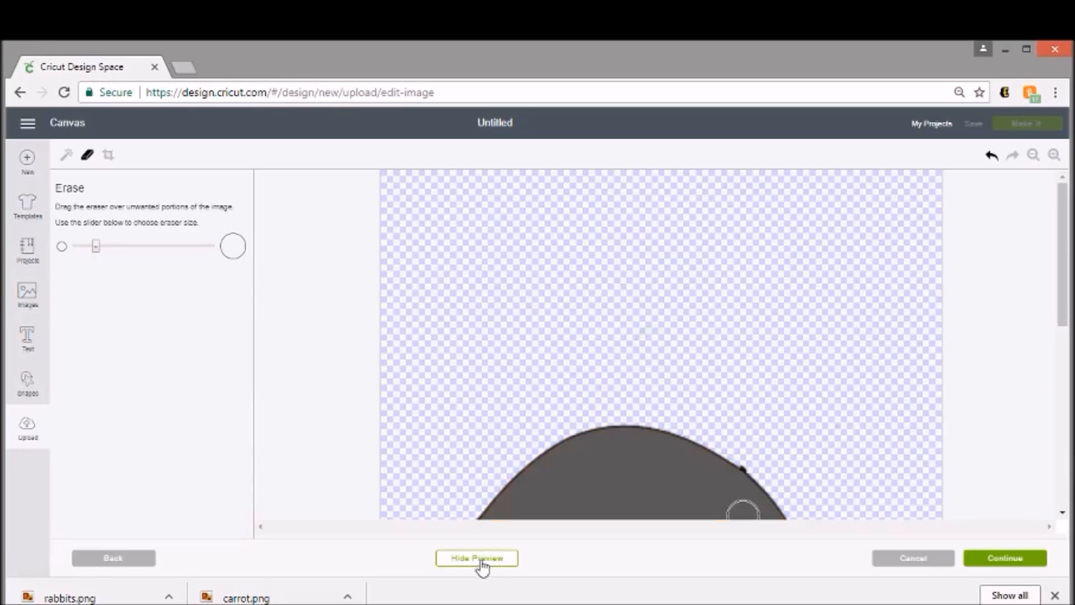
scroll(991, 341, "down", 5)
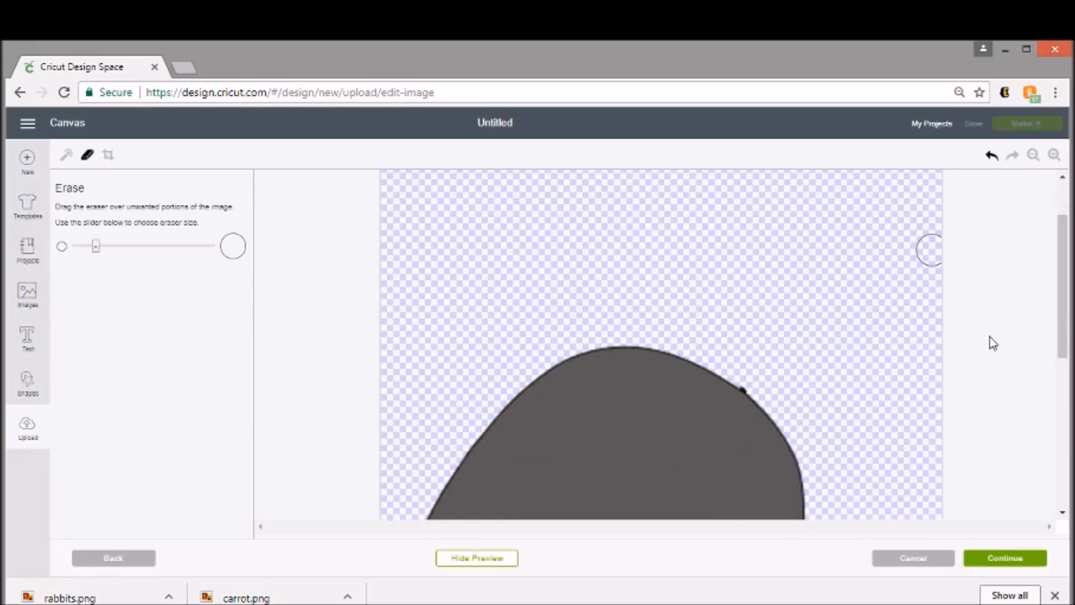
scroll(995, 341, "down", 3)
scroll(995, 340, "up", 5)
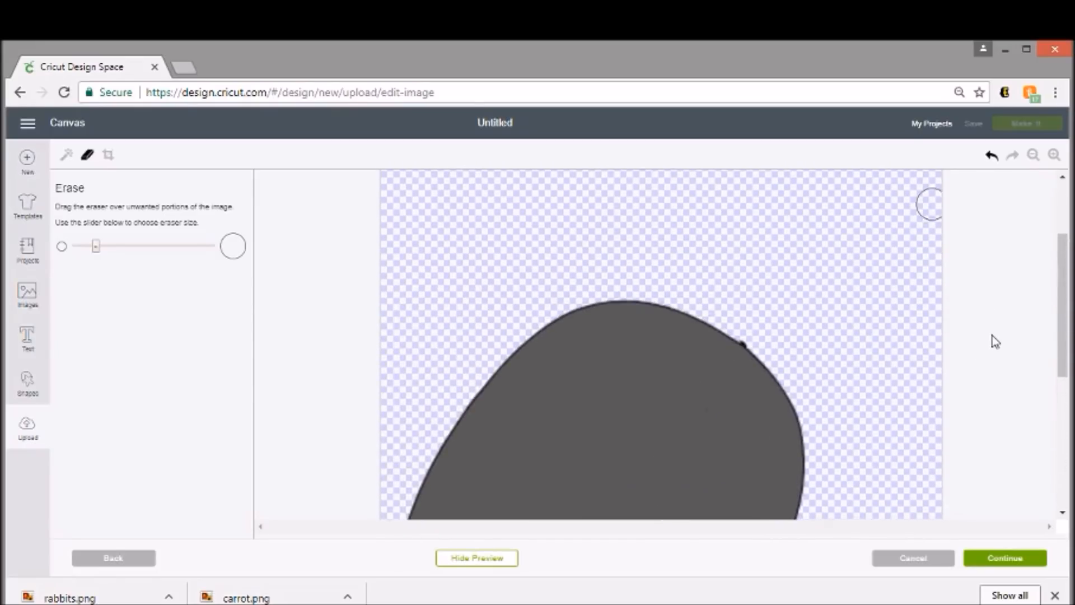
left_click(754, 333)
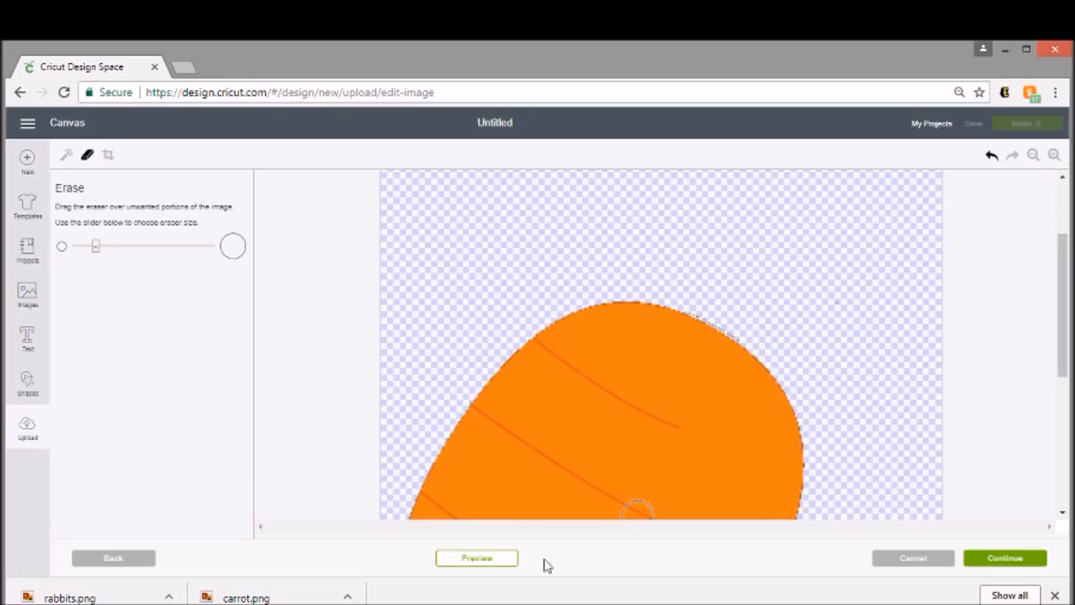
left_click(496, 565)
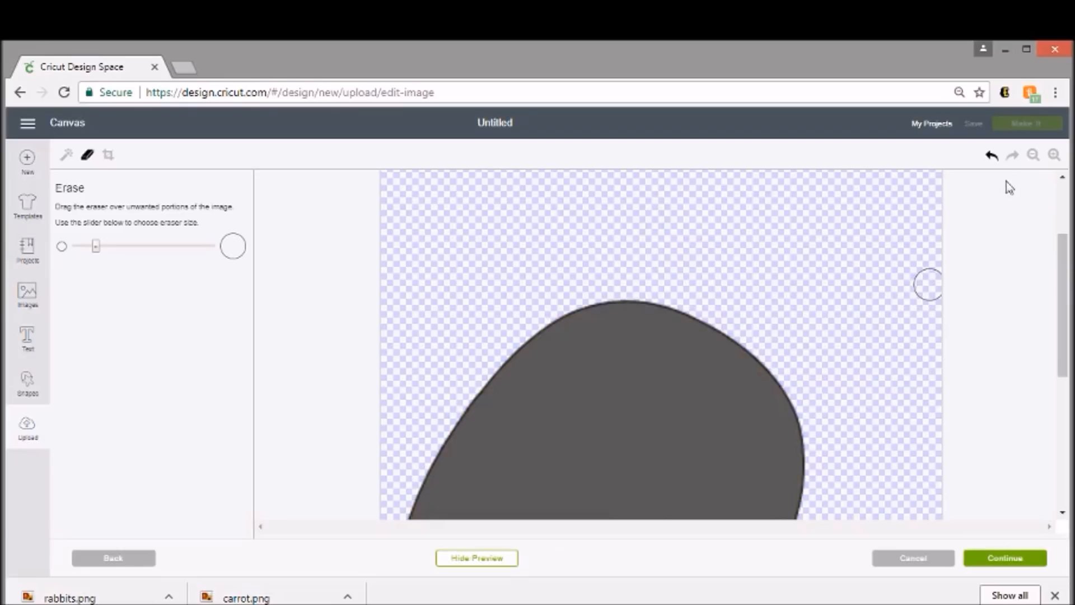
- Finish the cleanup and save the orange carrot body as a cut image named "carrot"
left_click(1033, 156)
left_click(1033, 156)
left_click(1033, 156)
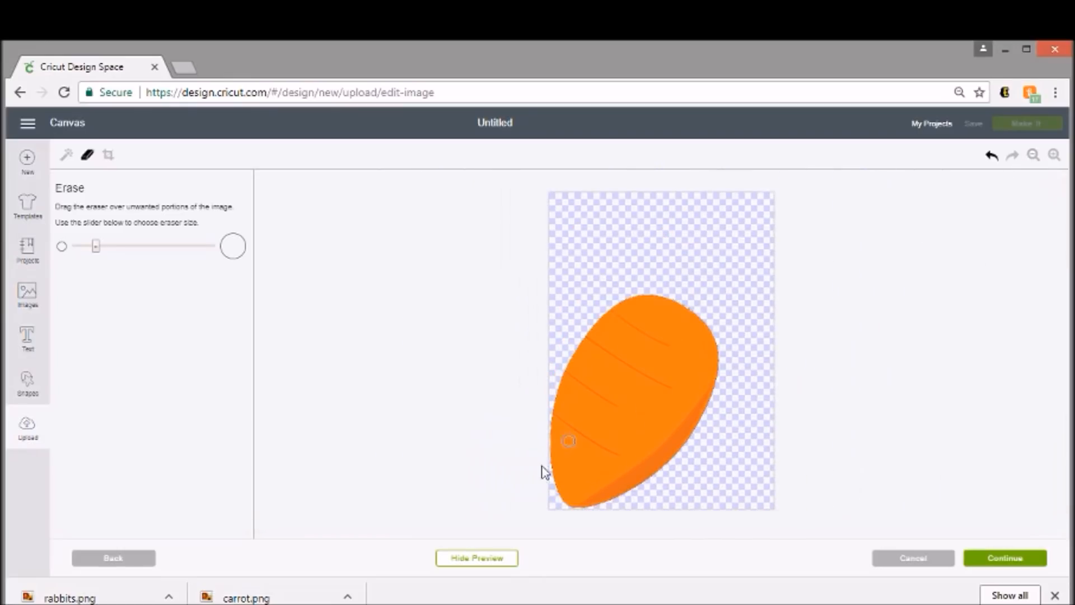
left_click(997, 559)
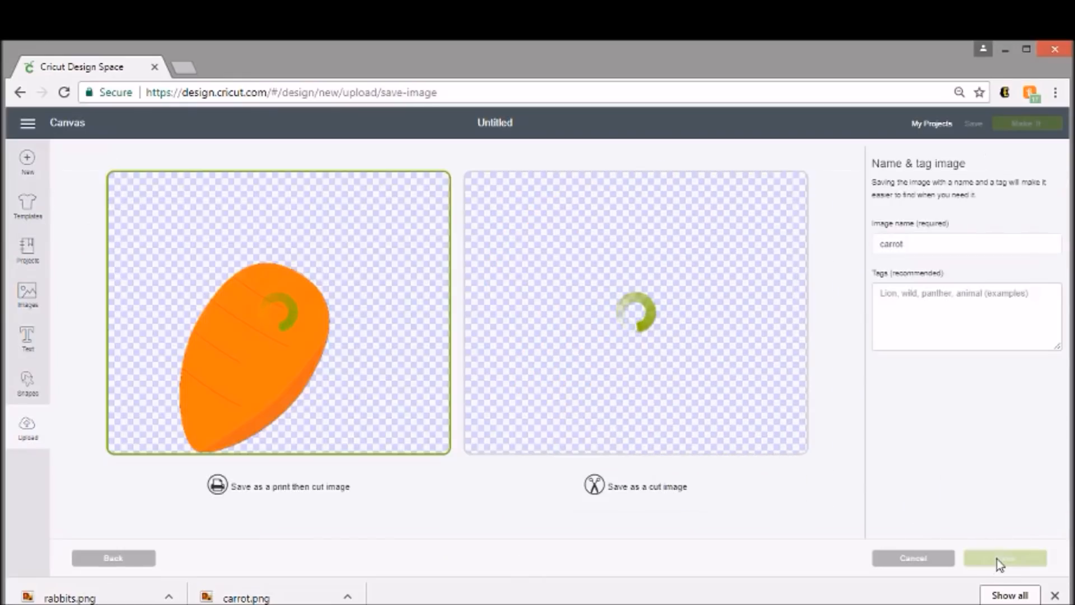
left_click(708, 259)
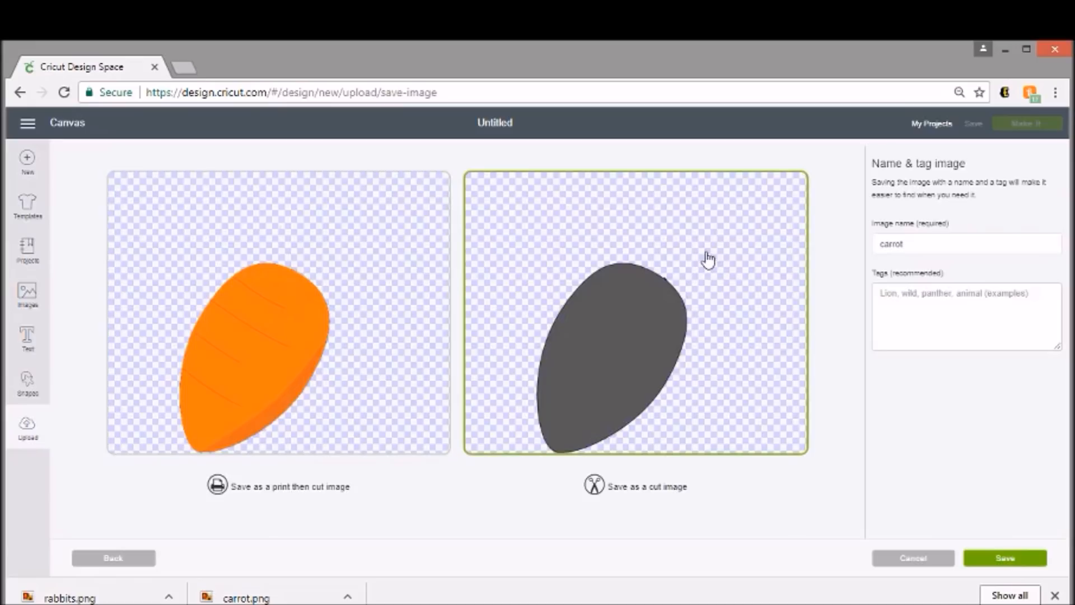
left_click(1022, 560)
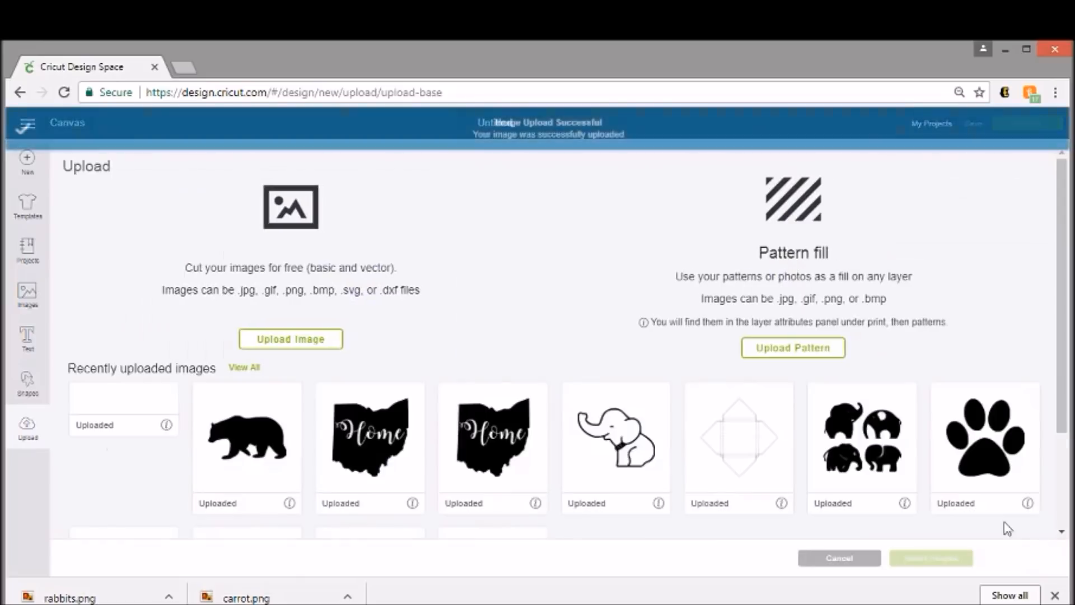
- Upload the carrot image from the cricut folder again as Moderately complex and continue to the image cleanup
left_click(288, 347)
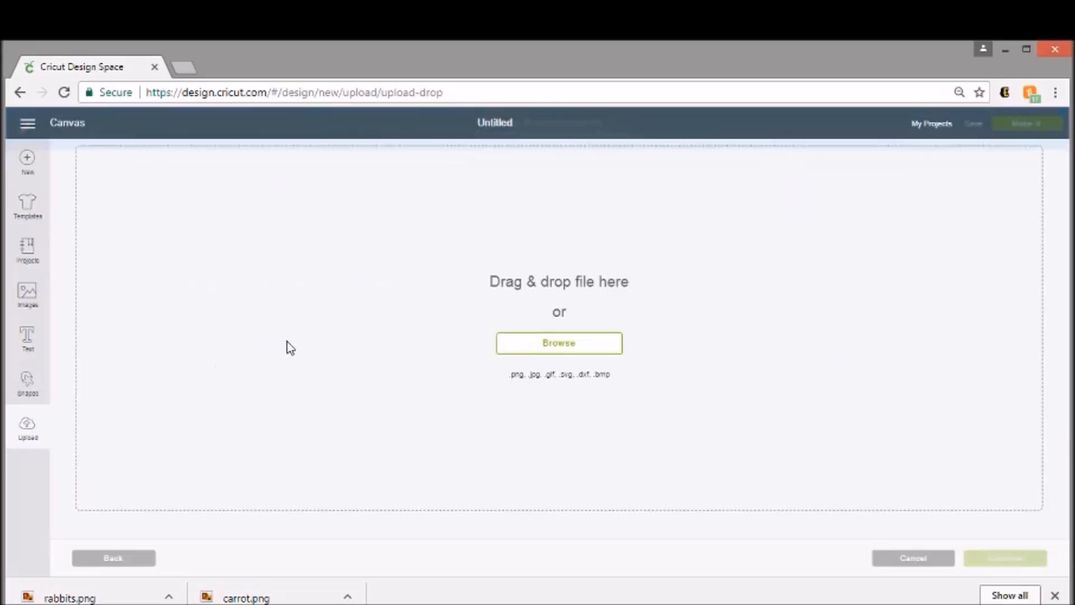
left_click(530, 344)
left_click_drag(528, 141, 528, 168)
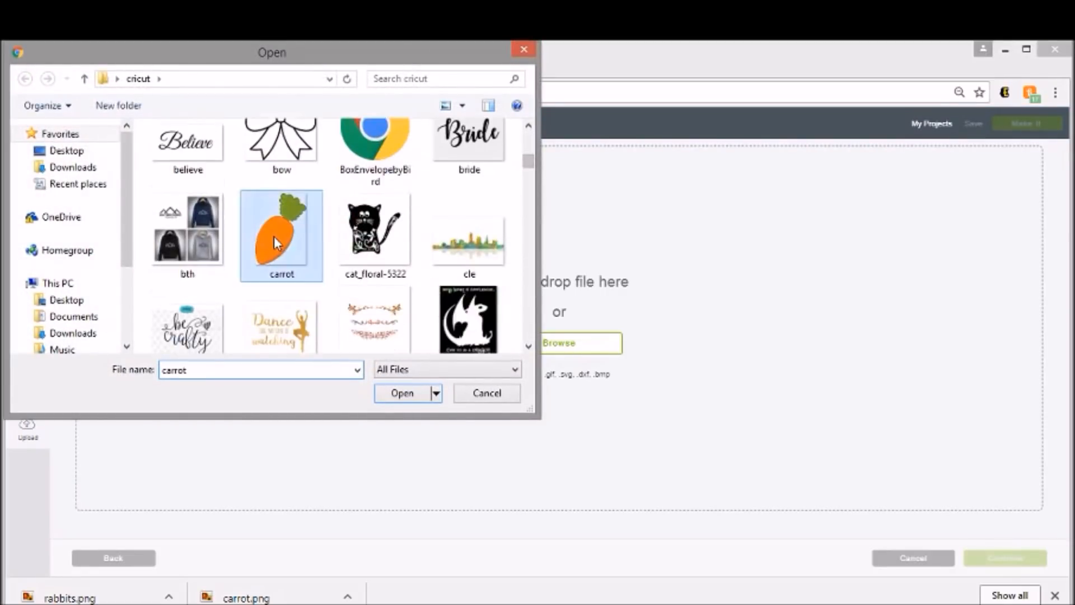
double_click(274, 236)
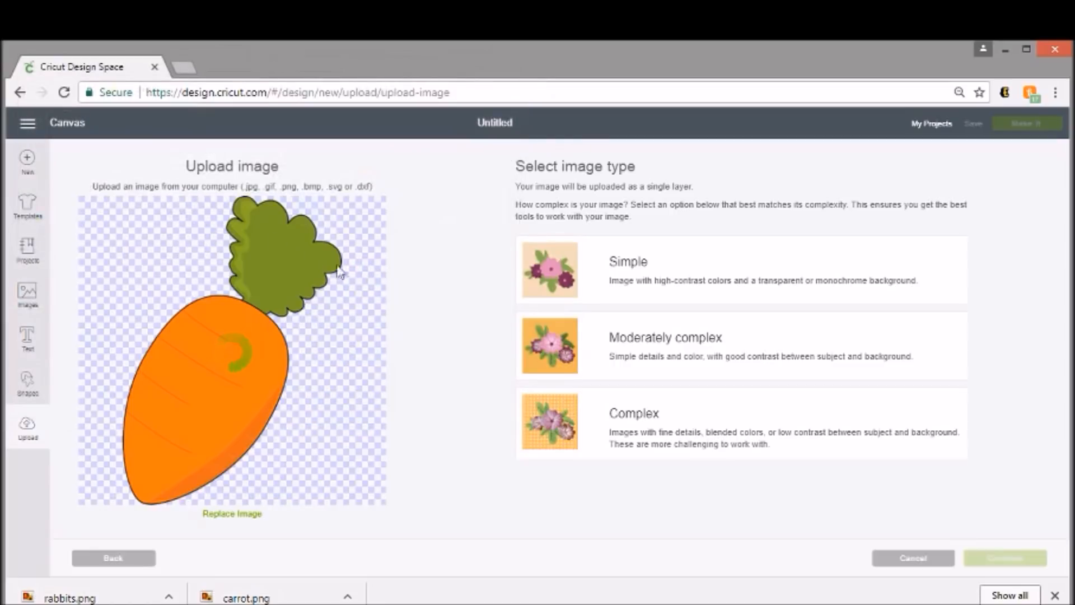
left_click(700, 356)
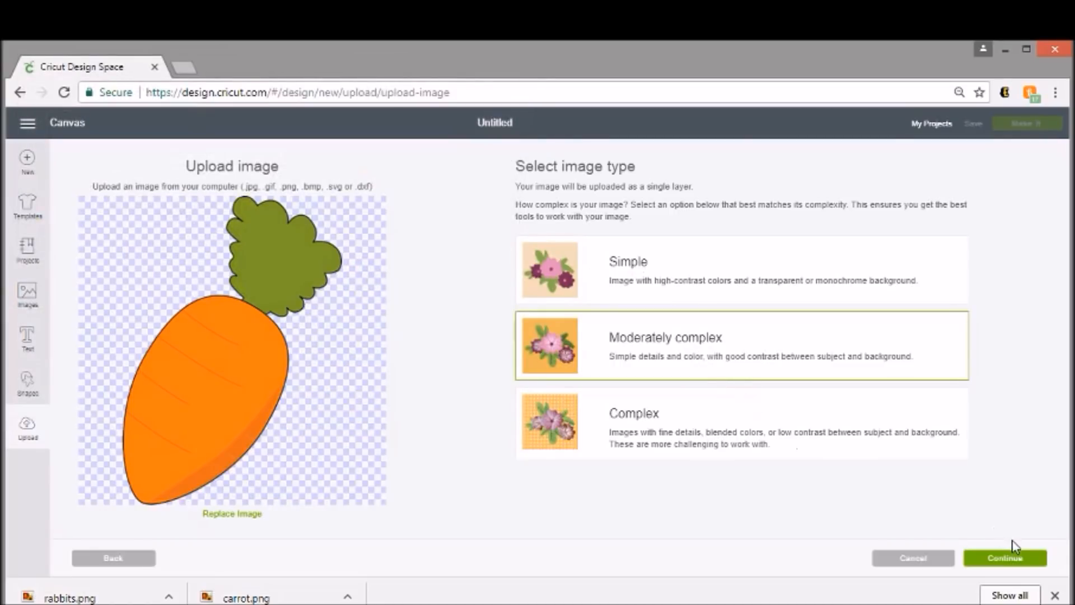
left_click(1022, 559)
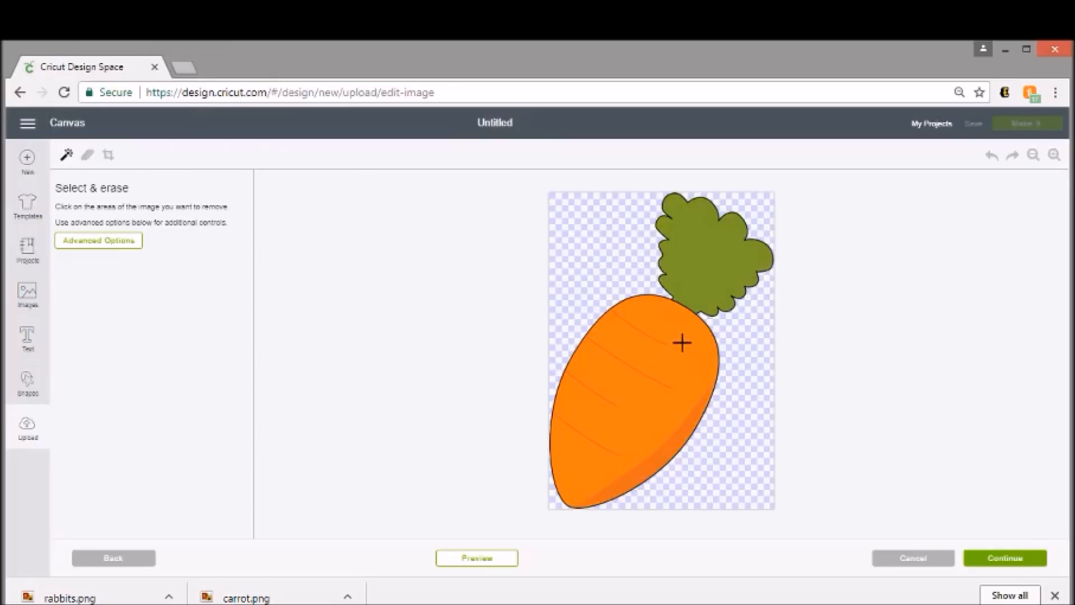
- Remove the orange body and dark outline, and erase the remaining carrot lines with an enlarged eraser
left_click(682, 342)
left_click(682, 431)
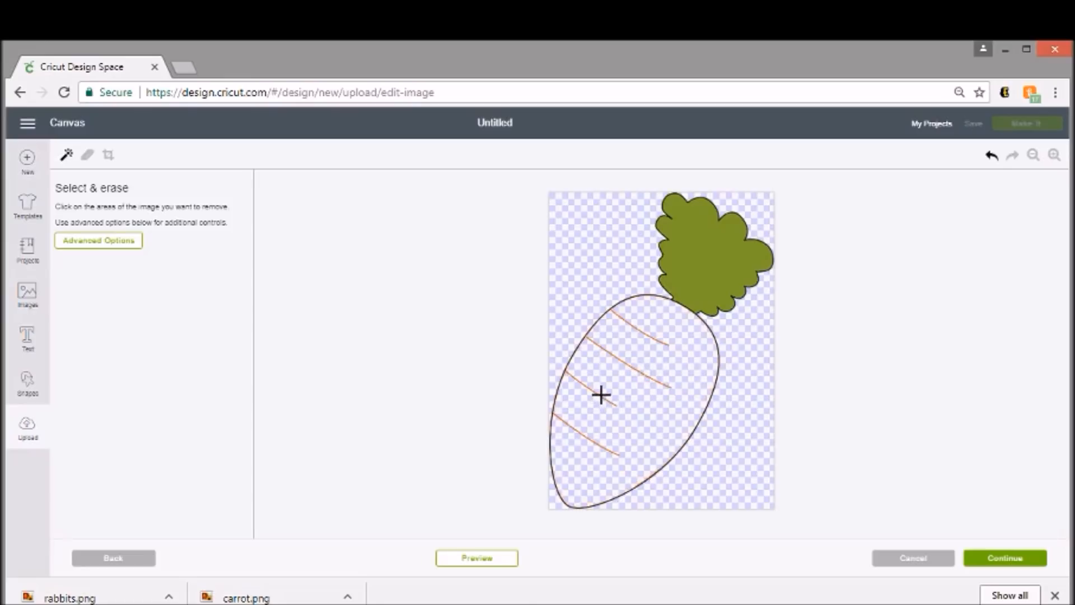
left_click(548, 436)
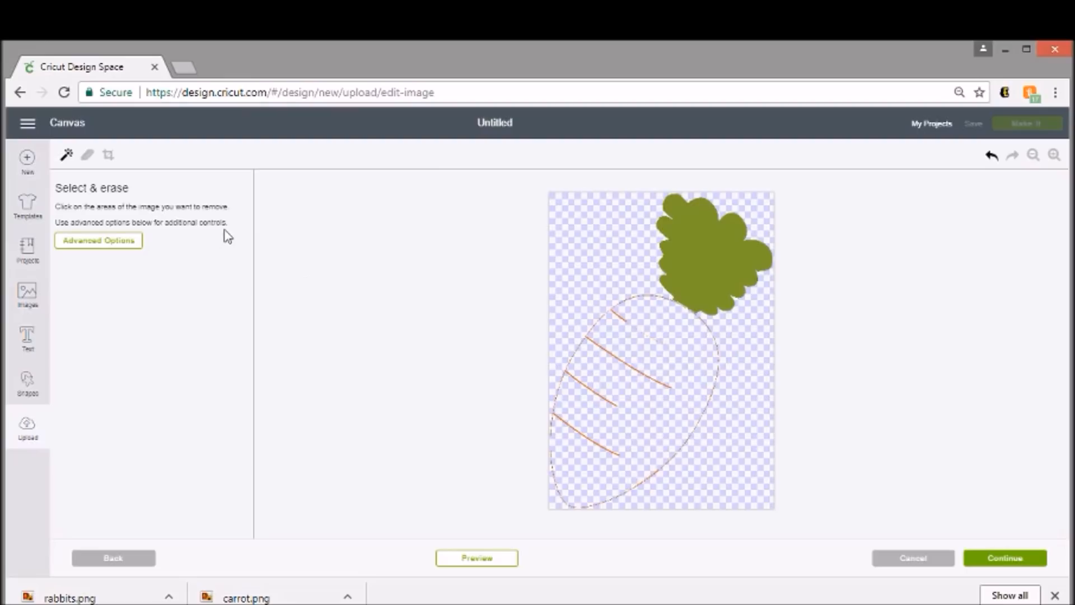
left_click(91, 156)
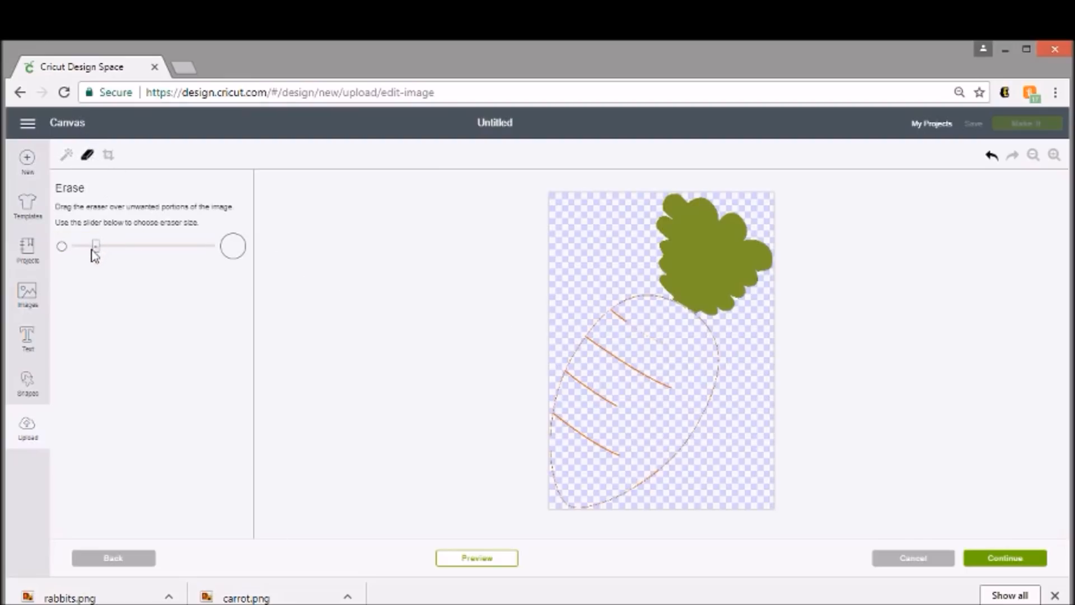
left_click_drag(98, 251, 160, 252)
mouse_move(627, 311)
left_mouse_down()
mouse_move(595, 347)
mouse_move(568, 441)
mouse_move(558, 396)
mouse_move(559, 487)
mouse_move(582, 502)
mouse_move(650, 478)
mouse_move(692, 430)
mouse_move(706, 380)
mouse_move(584, 443)
mouse_move(633, 449)
mouse_move(665, 355)
mouse_move(634, 358)
mouse_move(624, 372)
mouse_move(606, 314)
left_mouse_up()
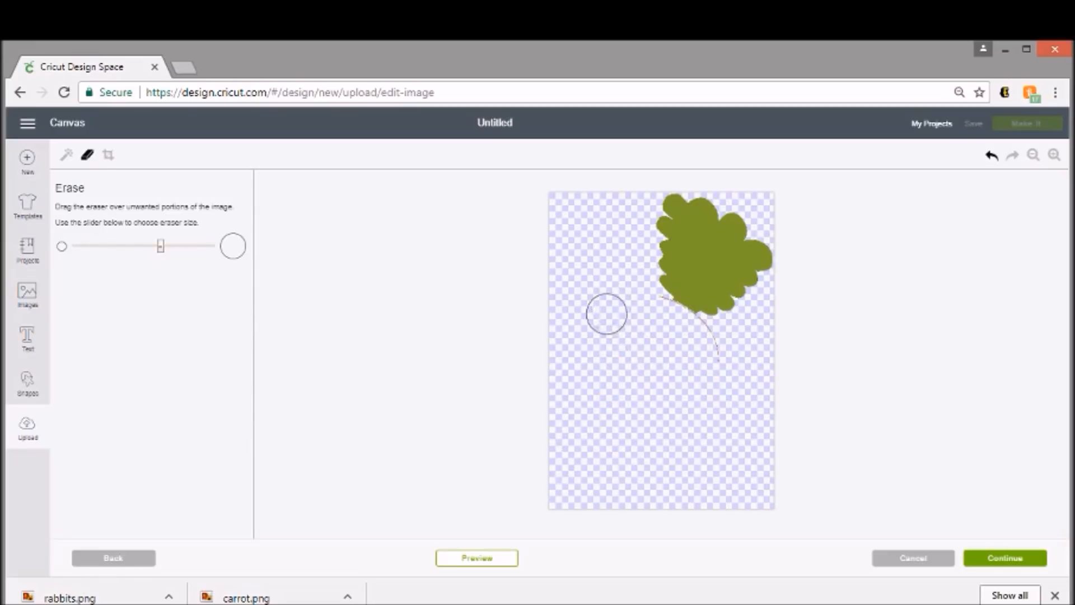
- Preview the leafy top's cut shape and erase the stray outline extending beyond its lower edge
left_click(507, 558)
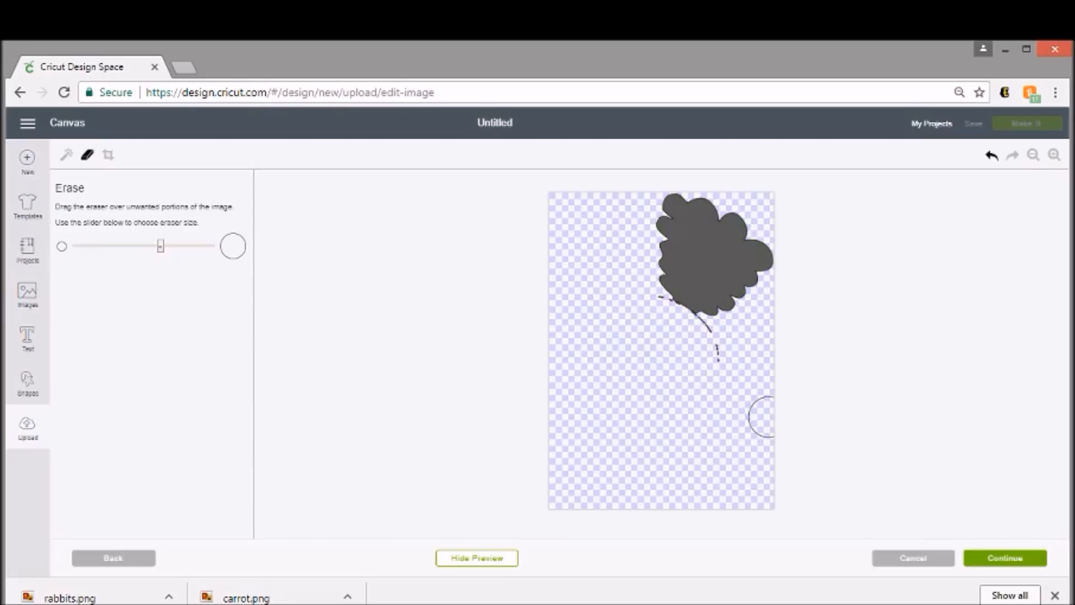
left_click_drag(727, 368, 697, 335)
left_click(1054, 156)
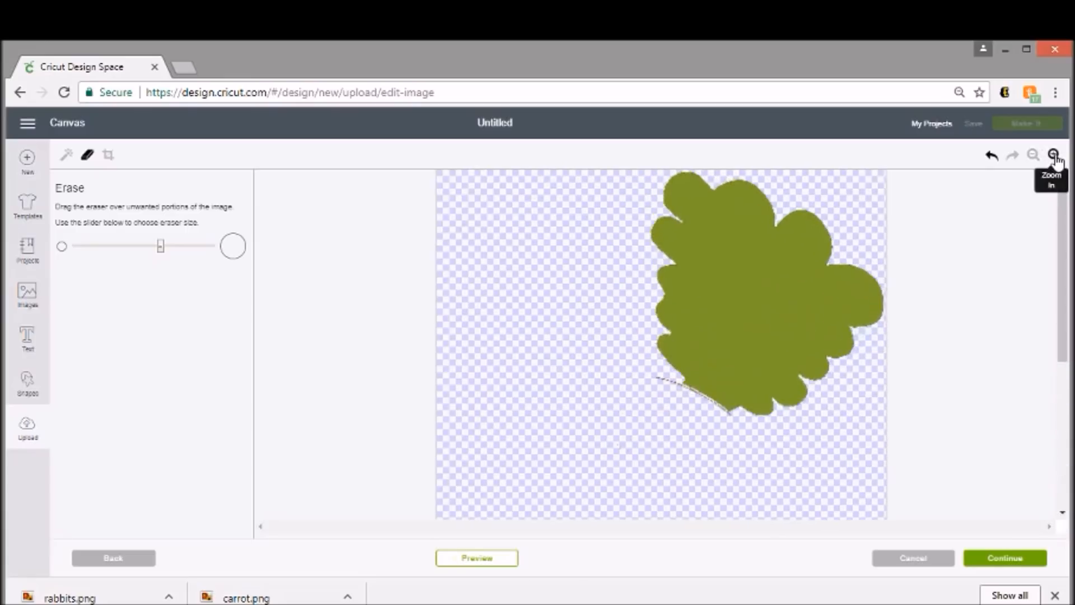
left_click(1054, 155)
scroll(704, 401, "down", 3)
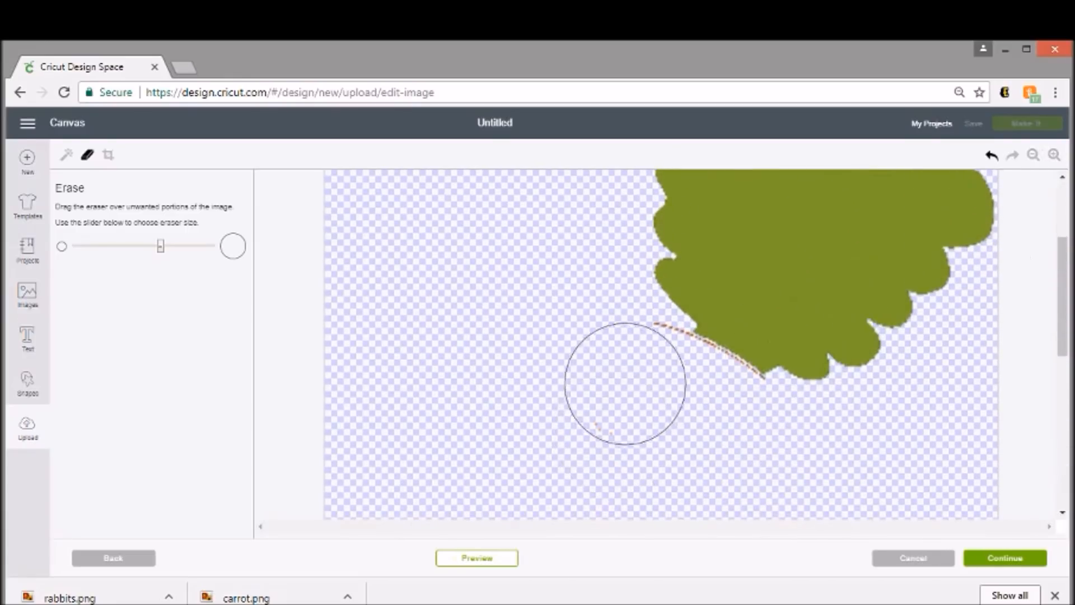
left_click_drag(634, 362, 640, 367)
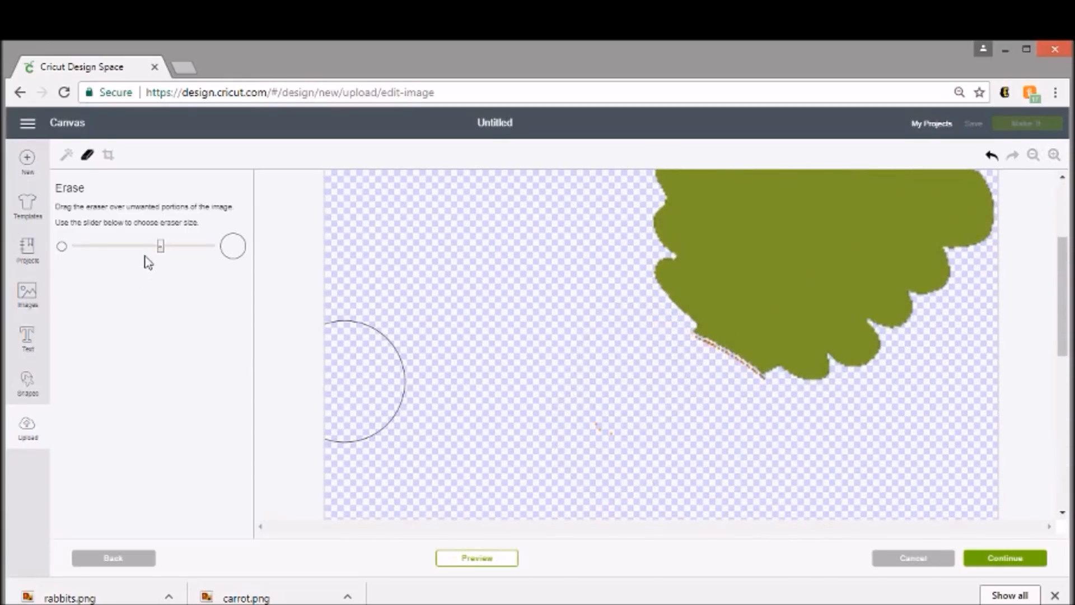
- Erase the last outline fragments and specks below the leafy top with a smaller eraser, and preview the cut shape
left_click_drag(162, 253, 82, 250)
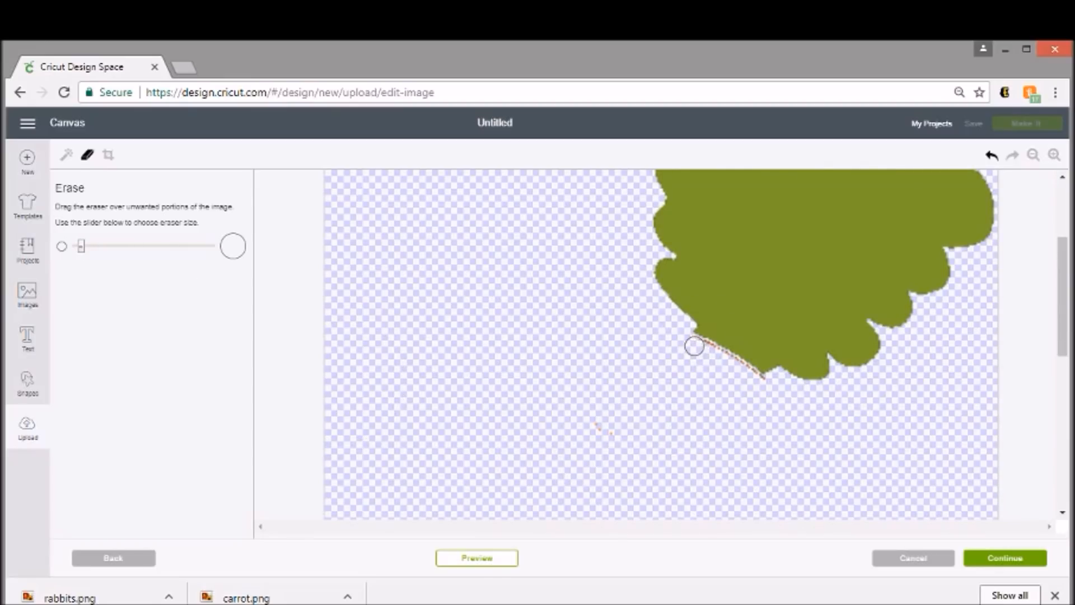
left_click_drag(698, 347, 753, 380)
left_click_drag(612, 435, 583, 428)
left_click(504, 559)
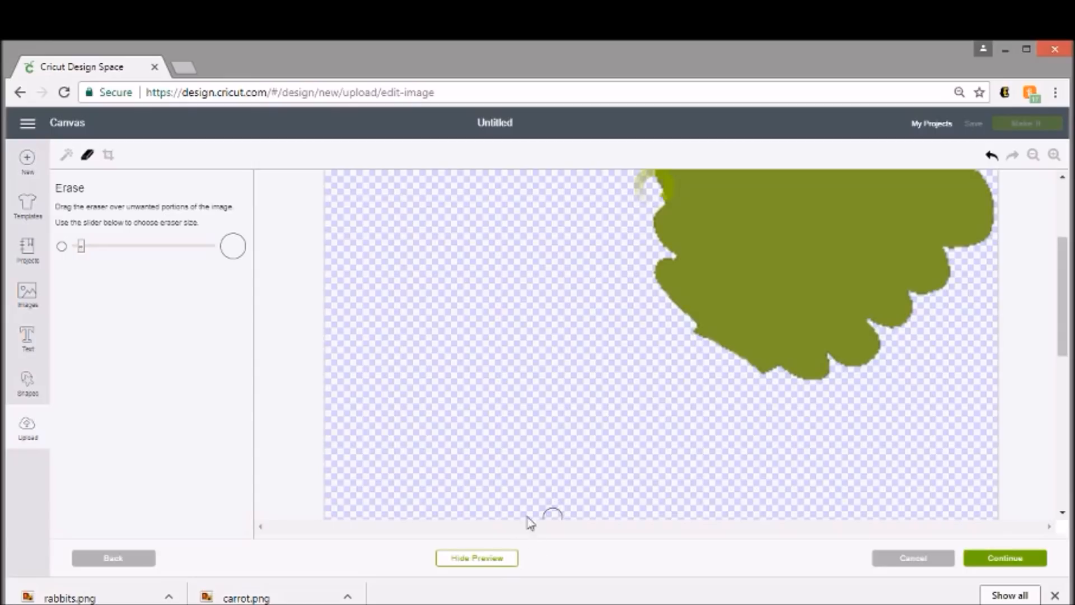
scroll(598, 286, "down", 5)
scroll(661, 345, "down", 3)
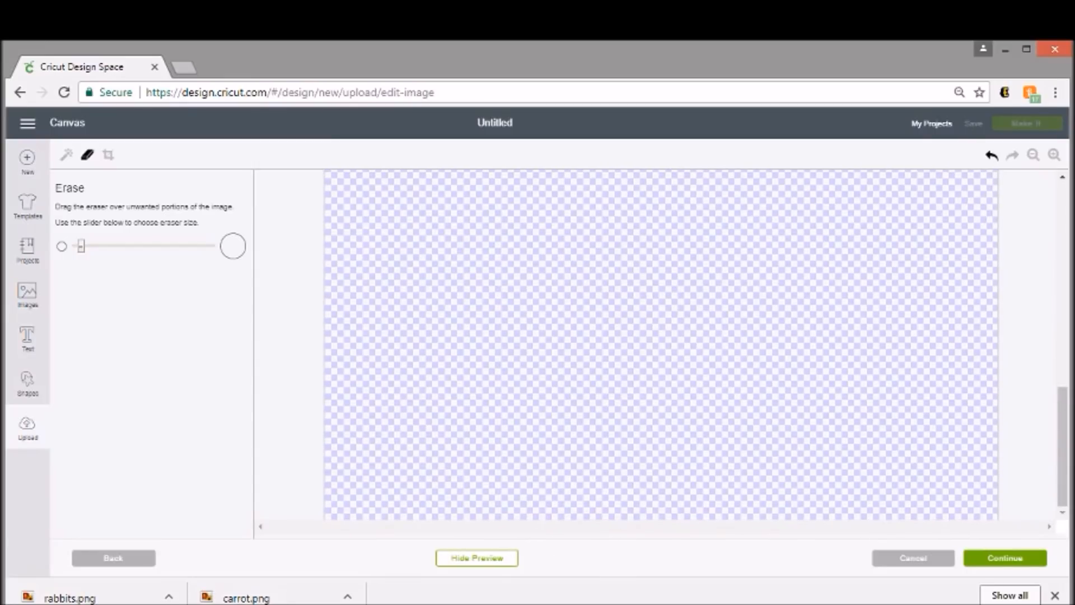
scroll(605, 279, "up", 10)
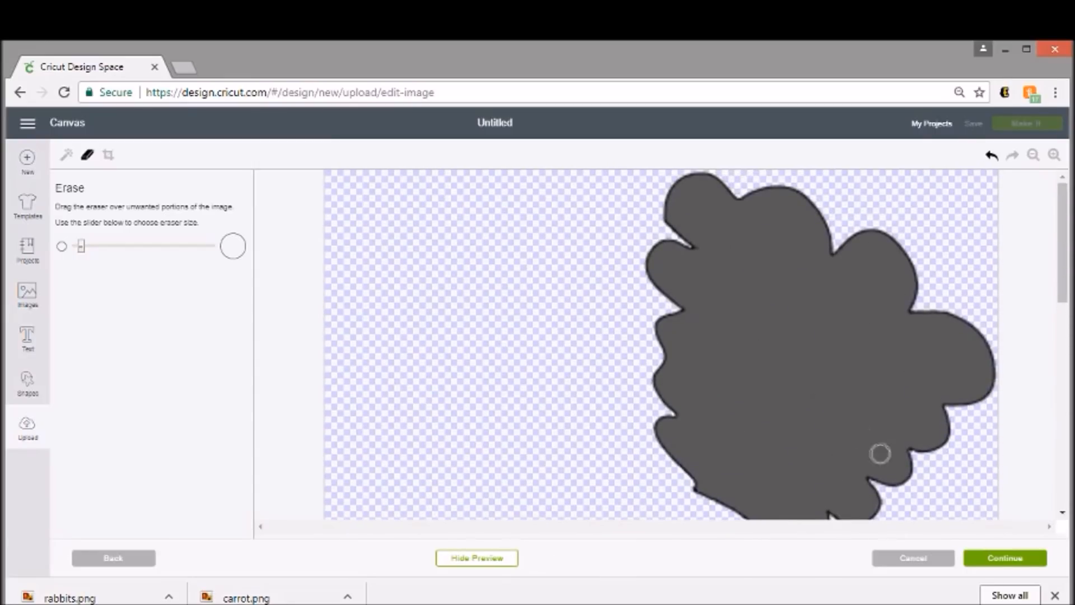
- Finish the cleanup and save the leafy top as a cut image named "carrot1"
left_click(1003, 557)
left_click(914, 241)
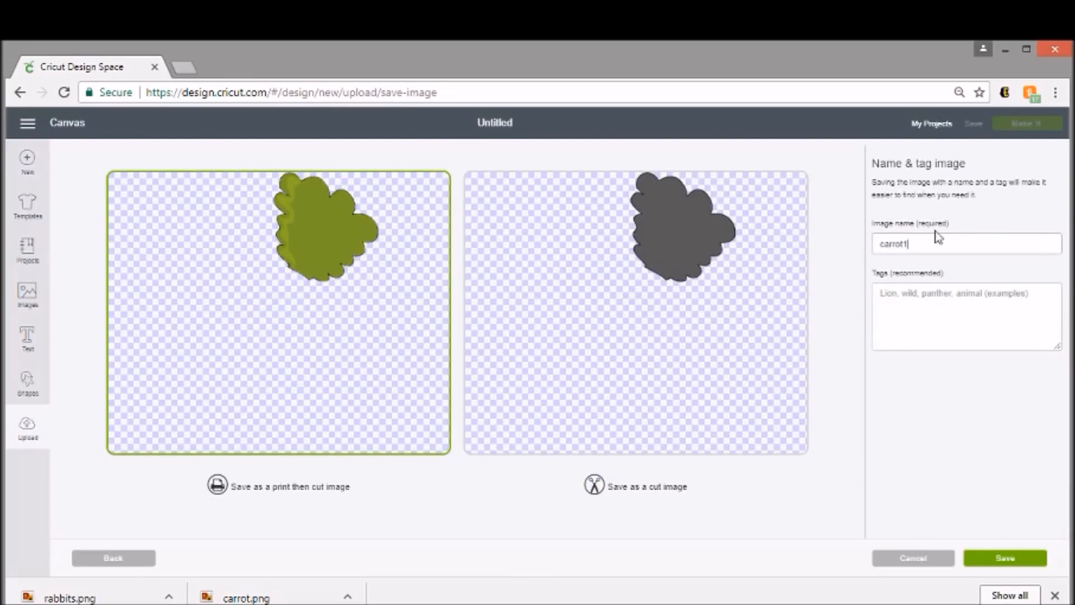
left_click(771, 320)
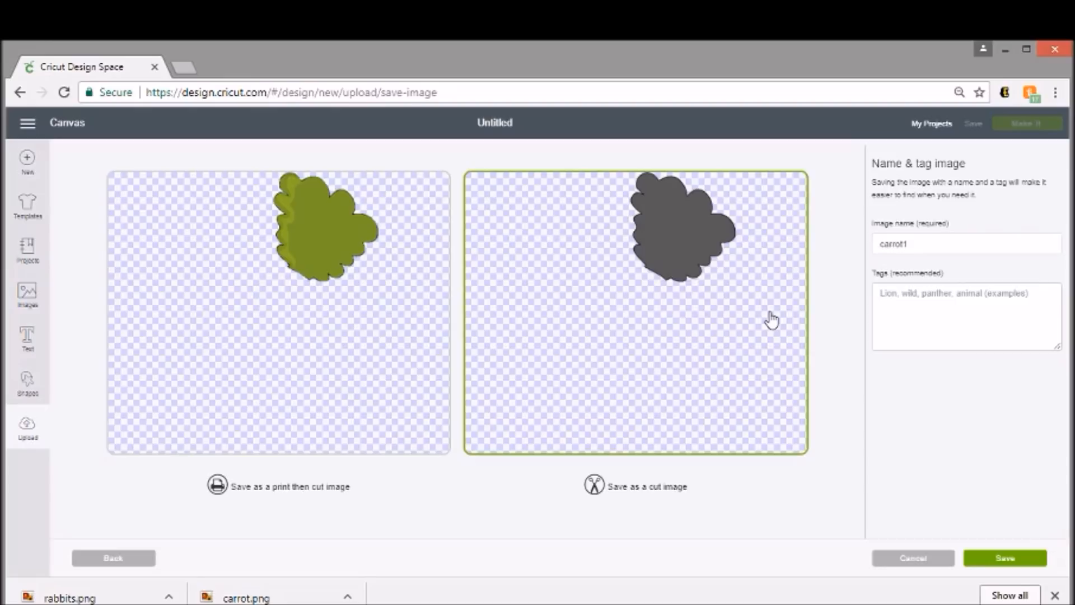
left_click(1011, 559)
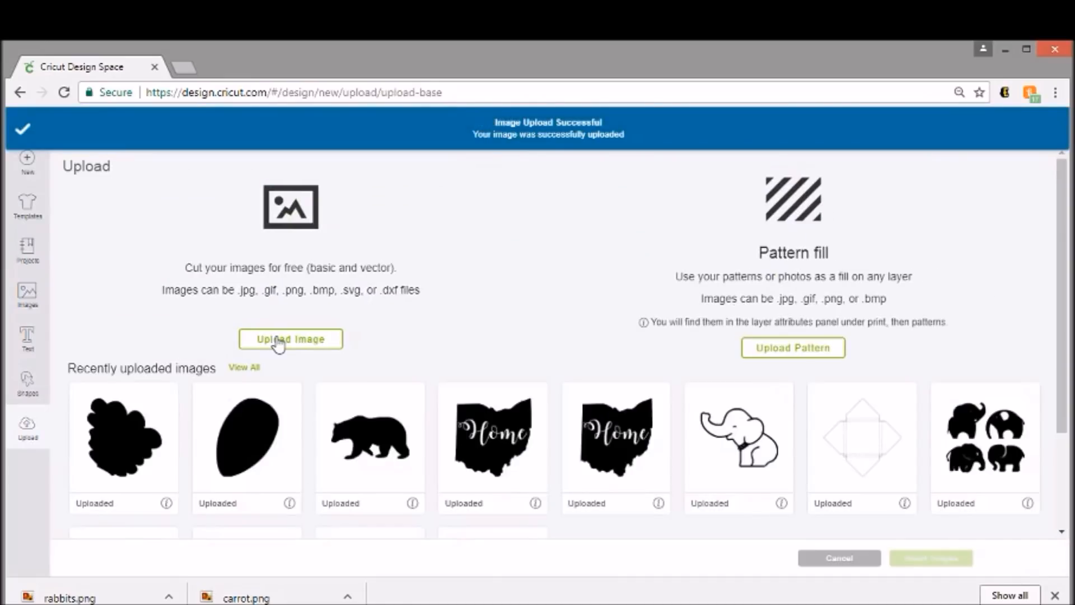
- Upload the rabbits image from the cricut folder and set its image type to Simple
left_click(279, 340)
left_click(575, 348)
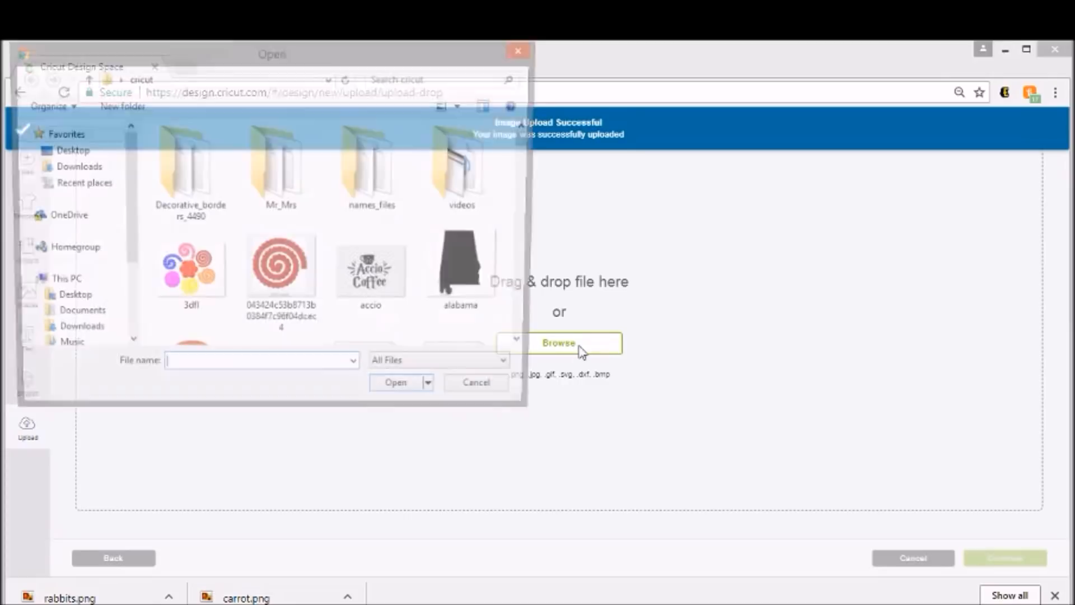
left_click_drag(528, 140, 547, 268)
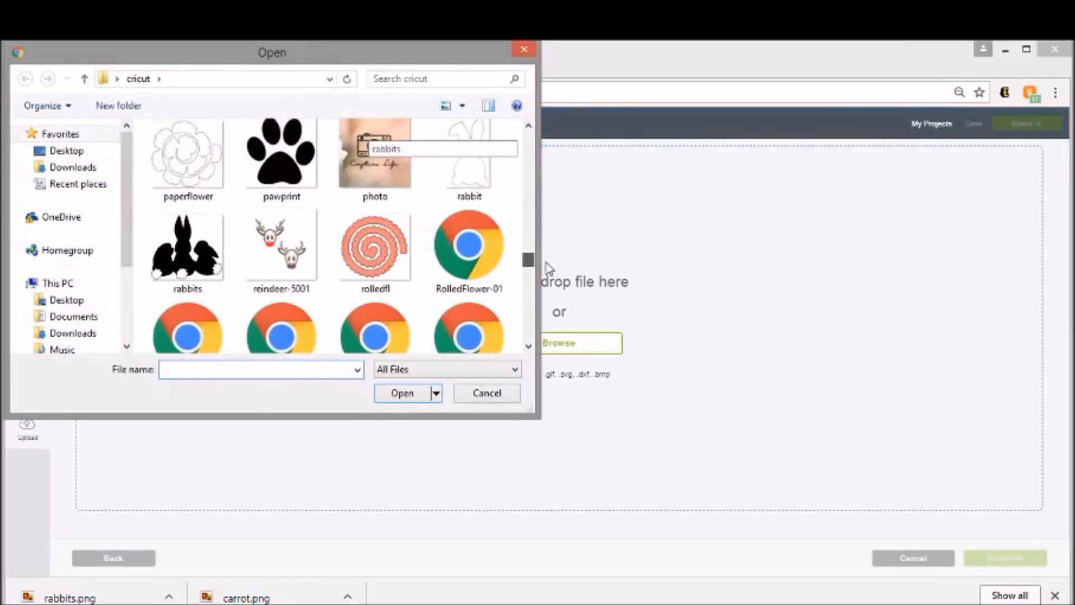
double_click(210, 282)
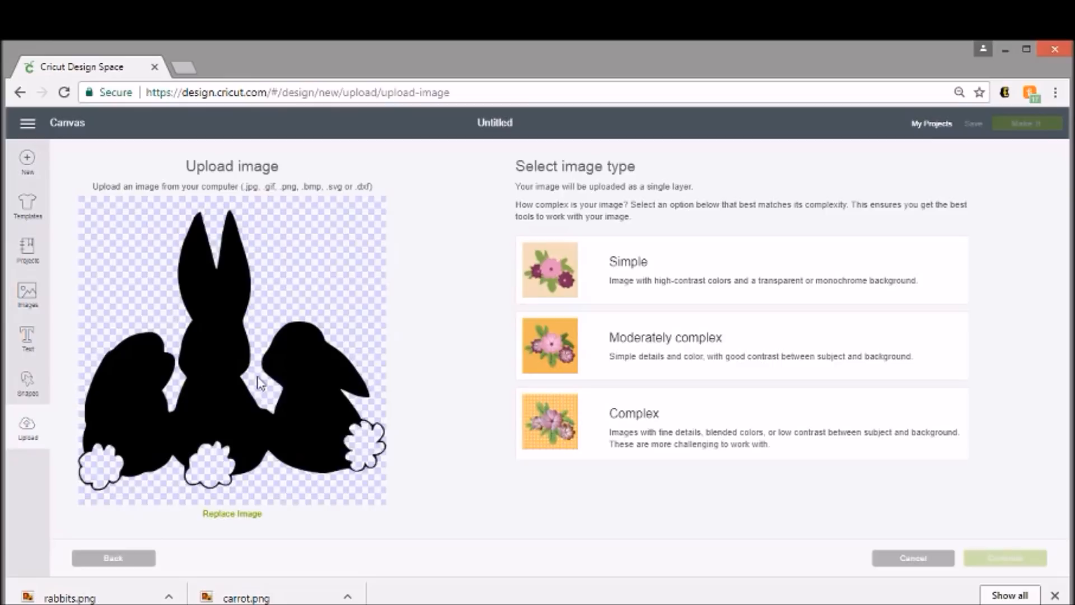
left_click(664, 280)
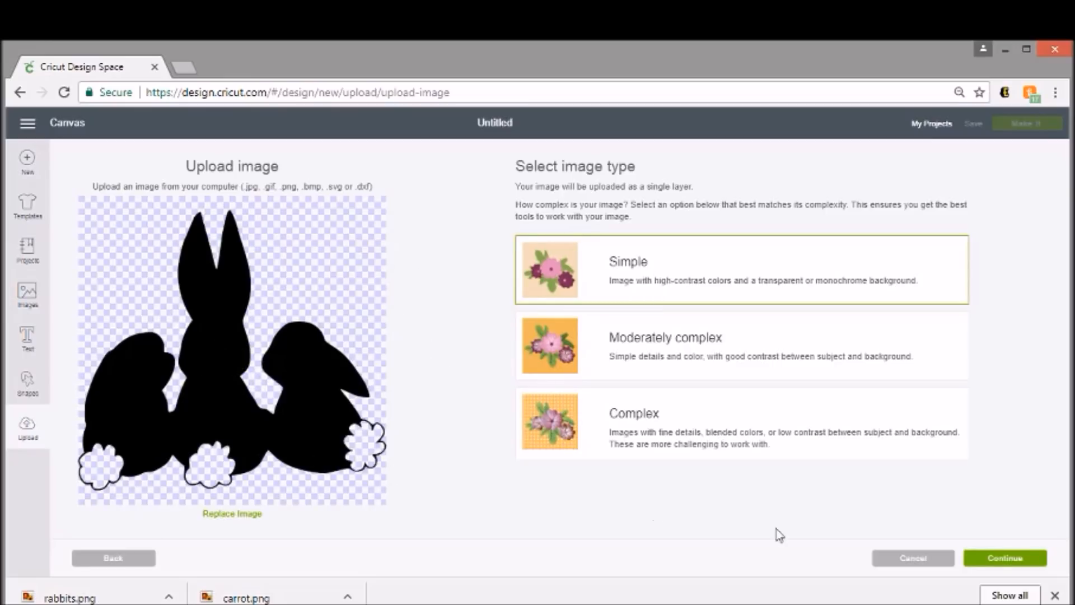
left_click(1045, 563)
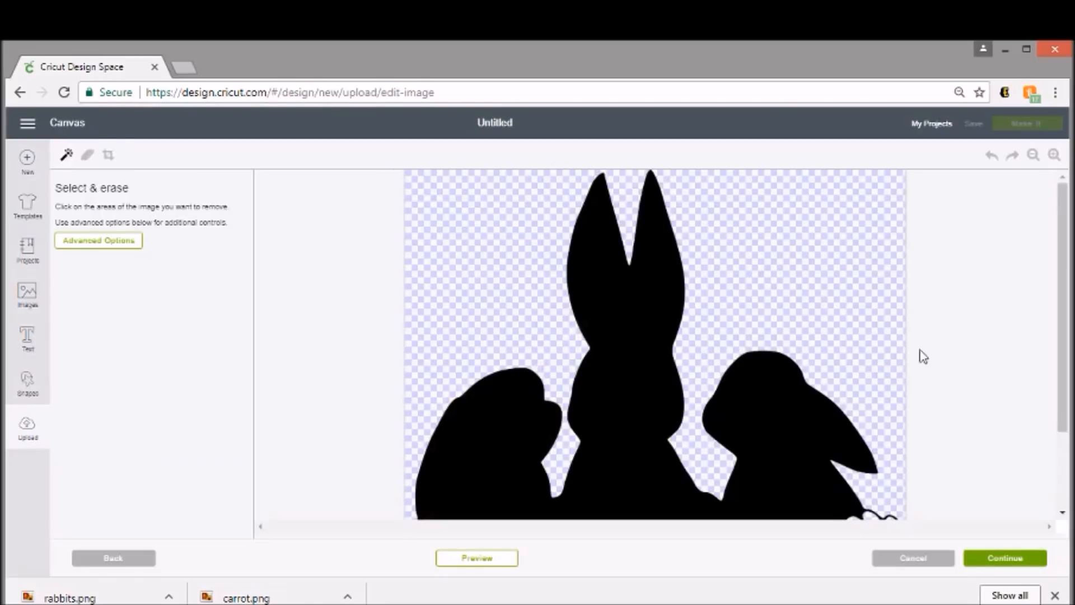
- Check the rabbits image without erasing anything and save it as a cut image named "rabbits"
scroll(962, 324, "down", 2)
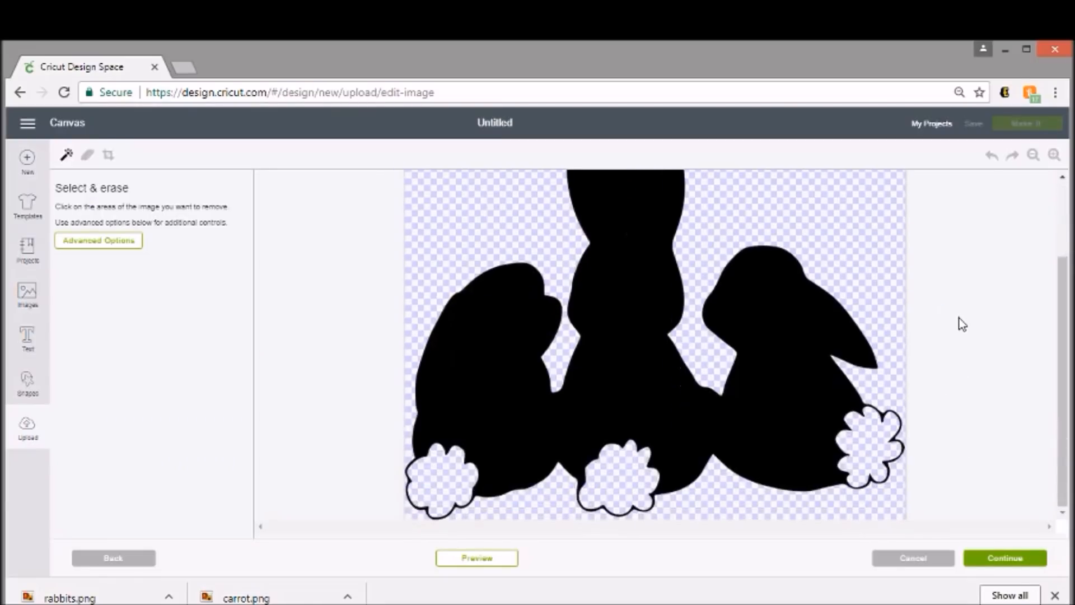
scroll(890, 369, "up", 2)
scroll(834, 305, "down", 2)
scroll(828, 355, "up", 2)
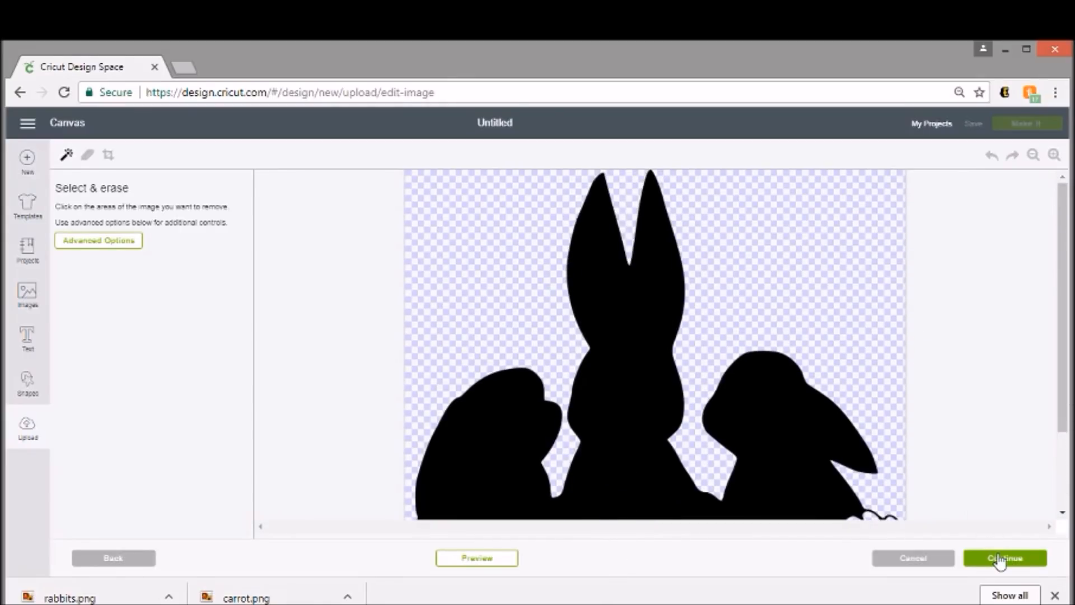
left_click(1000, 559)
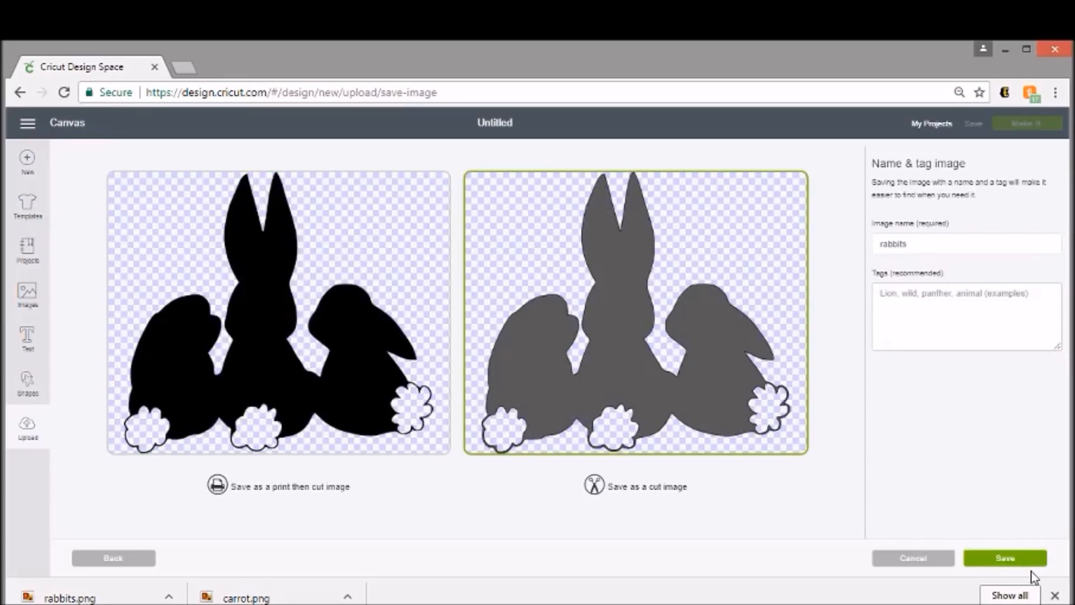
left_click(1013, 558)
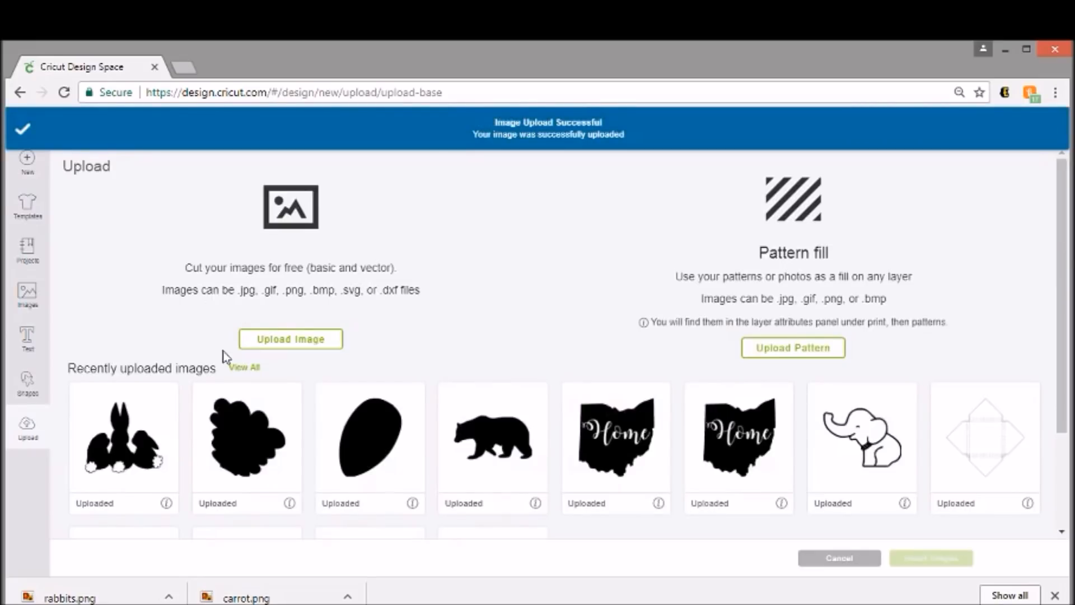
- Insert the uploaded rabbits onto the canvas, recolor them pink, and place them near the middle
left_click(161, 431)
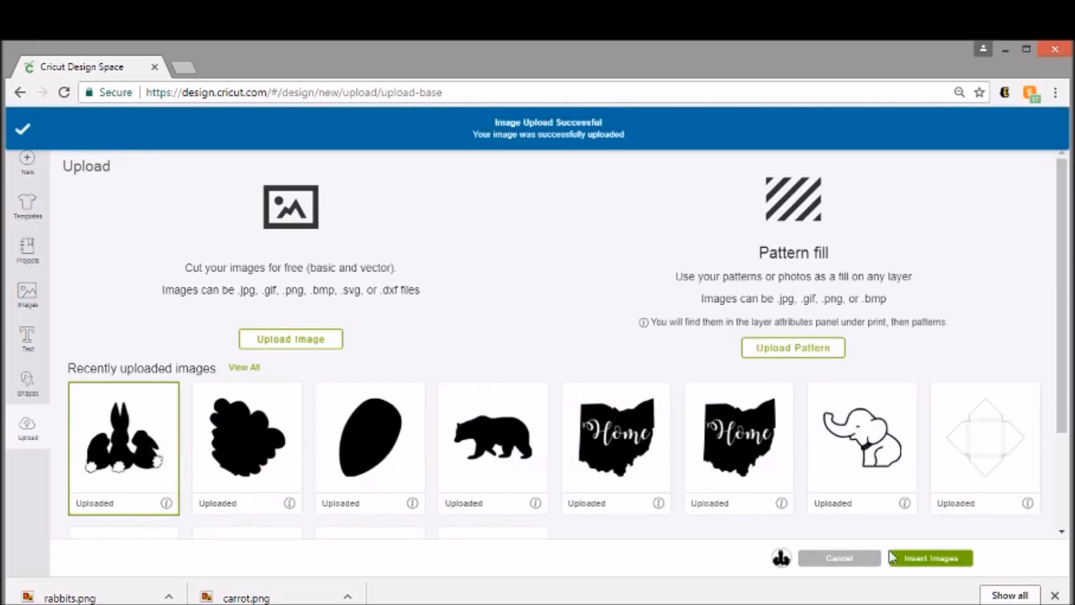
left_click(929, 560)
left_click_drag(323, 402, 554, 403)
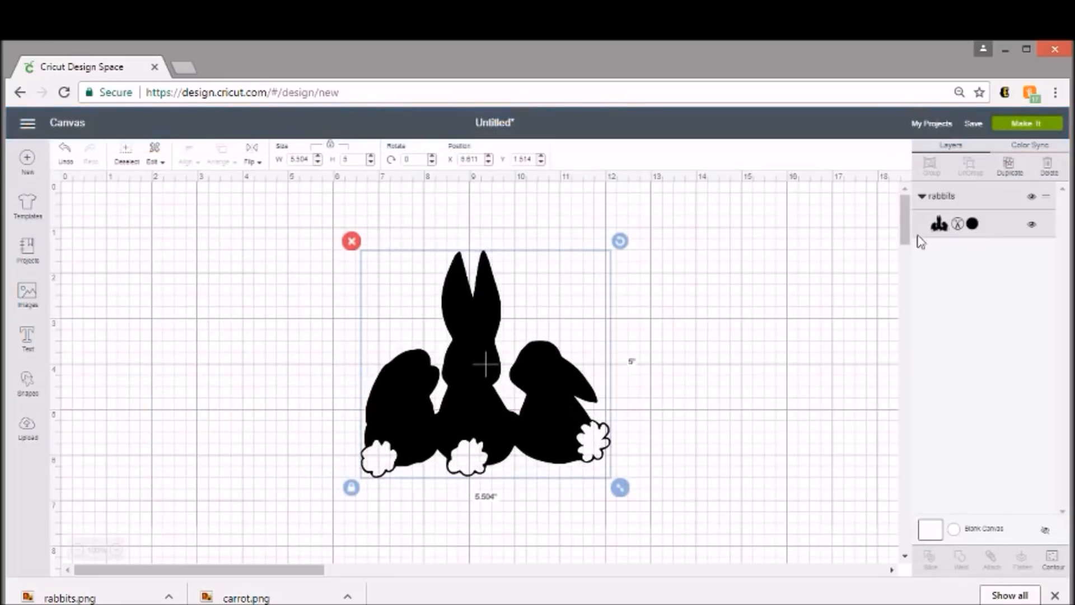
left_click(972, 224)
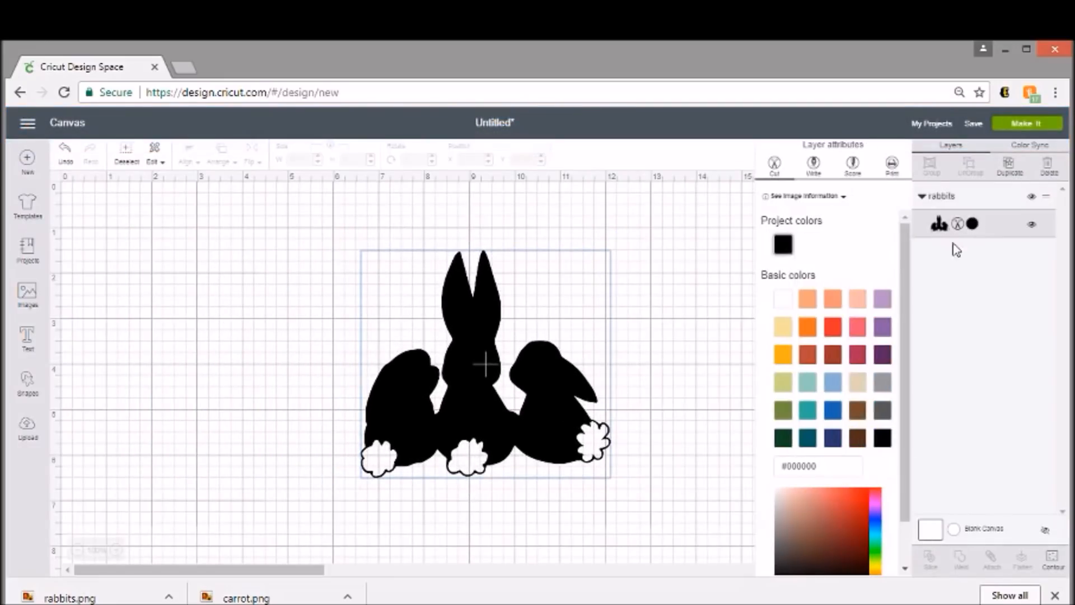
left_click(857, 327)
left_click_drag(509, 414, 503, 490)
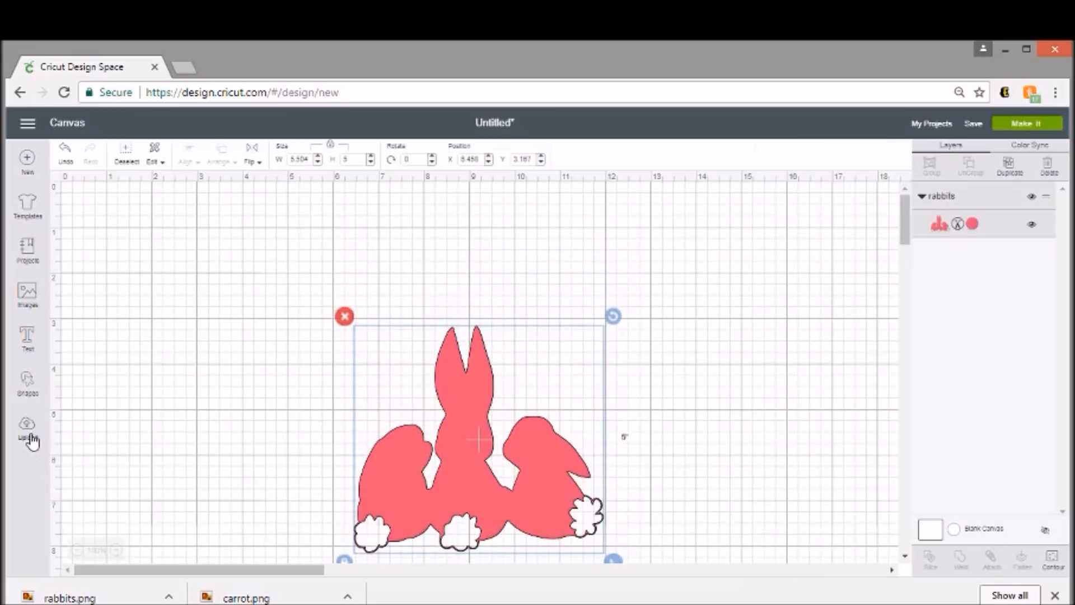
- Insert the uploaded leafy top and carrot body, and position the body against the lower end of the leafy top
left_click(30, 438)
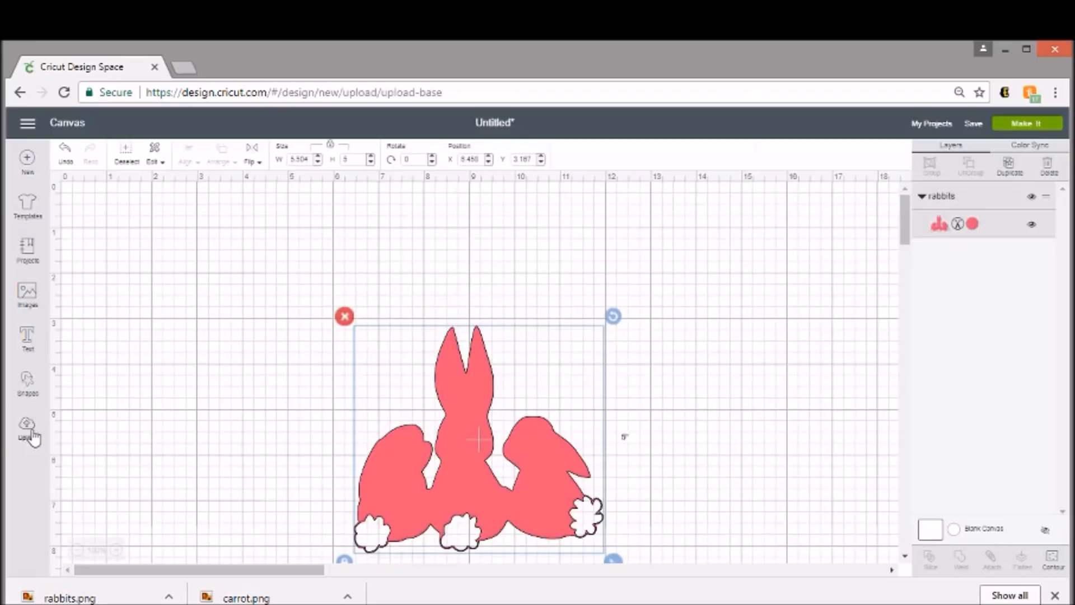
left_click(263, 442)
left_click(931, 558)
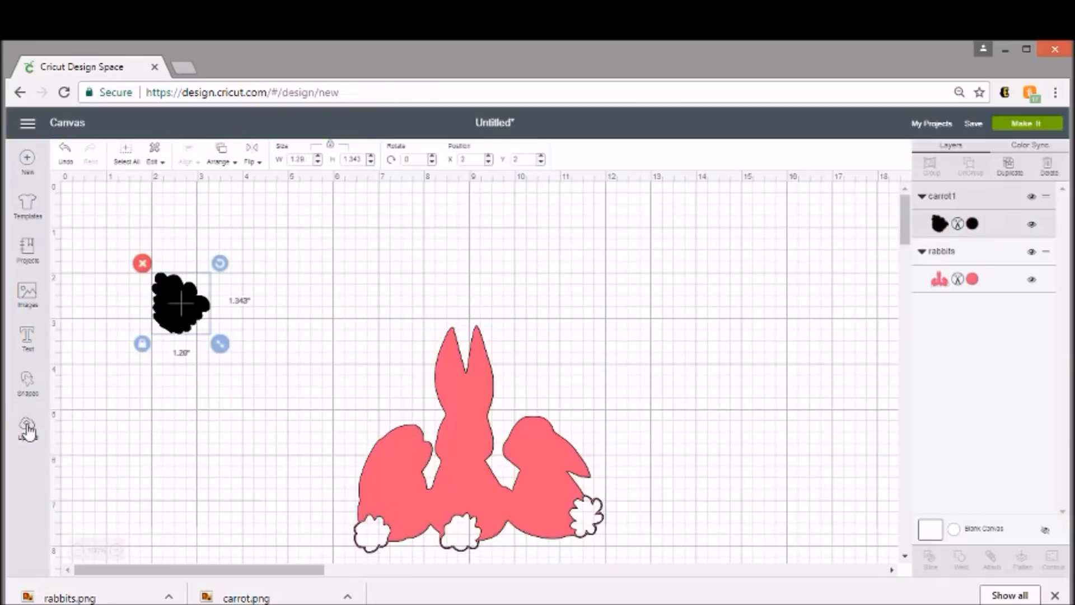
left_click(28, 431)
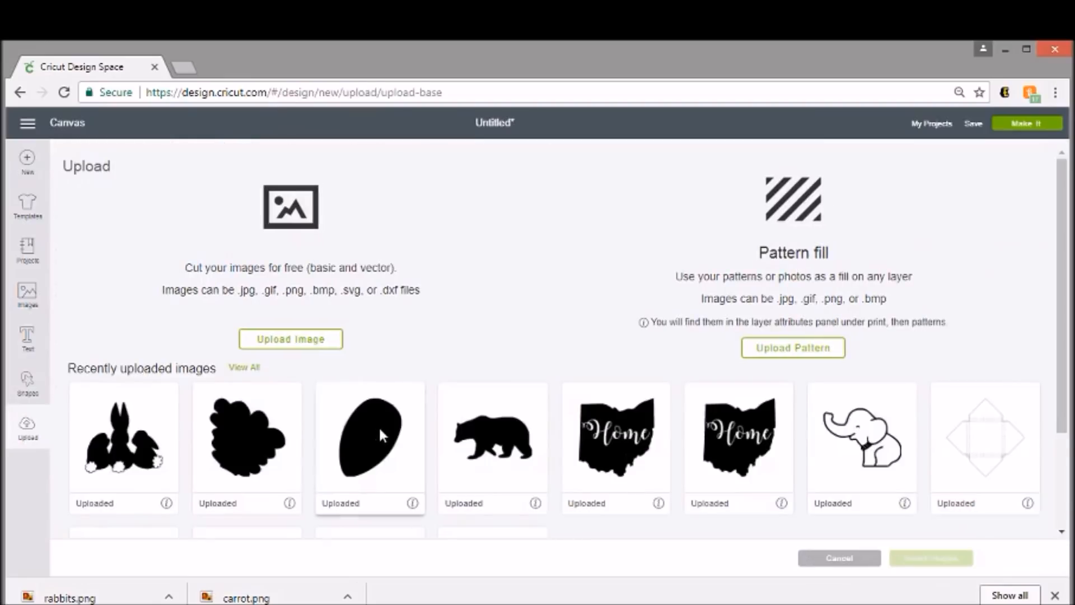
left_click(379, 426)
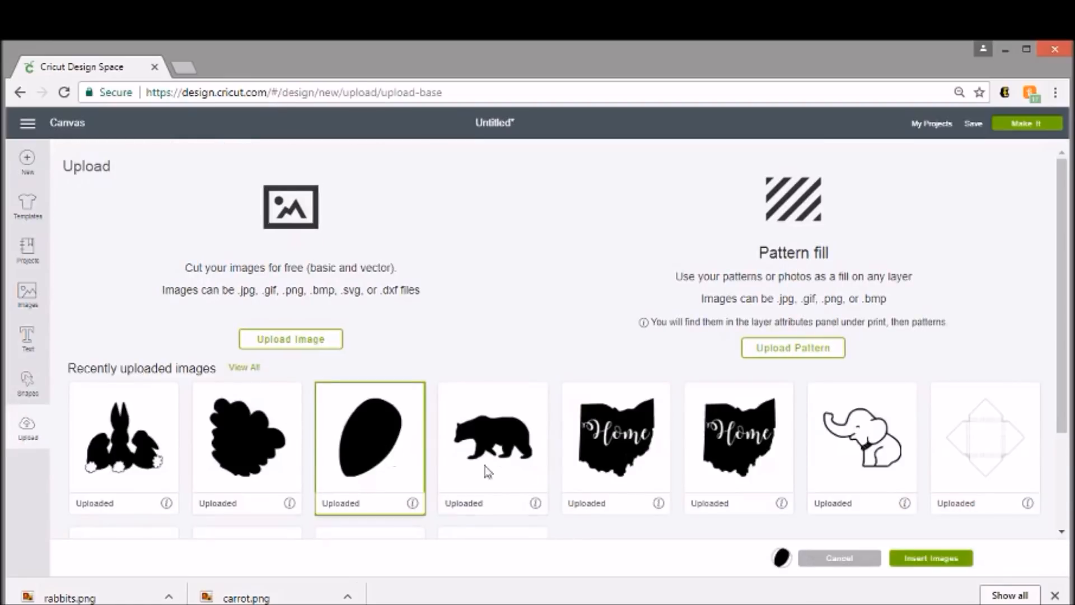
left_click(927, 560)
left_click_drag(224, 352, 149, 373)
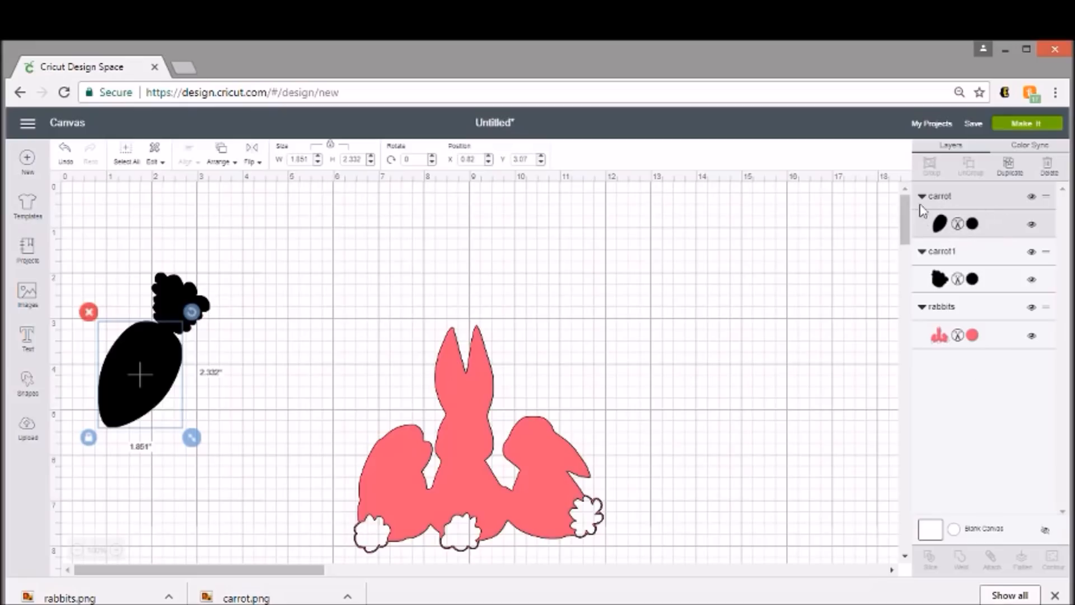
- Recolor the carrot body orange (Adobe Clay) and the leafy top green (Sour Apple)
left_click(972, 225)
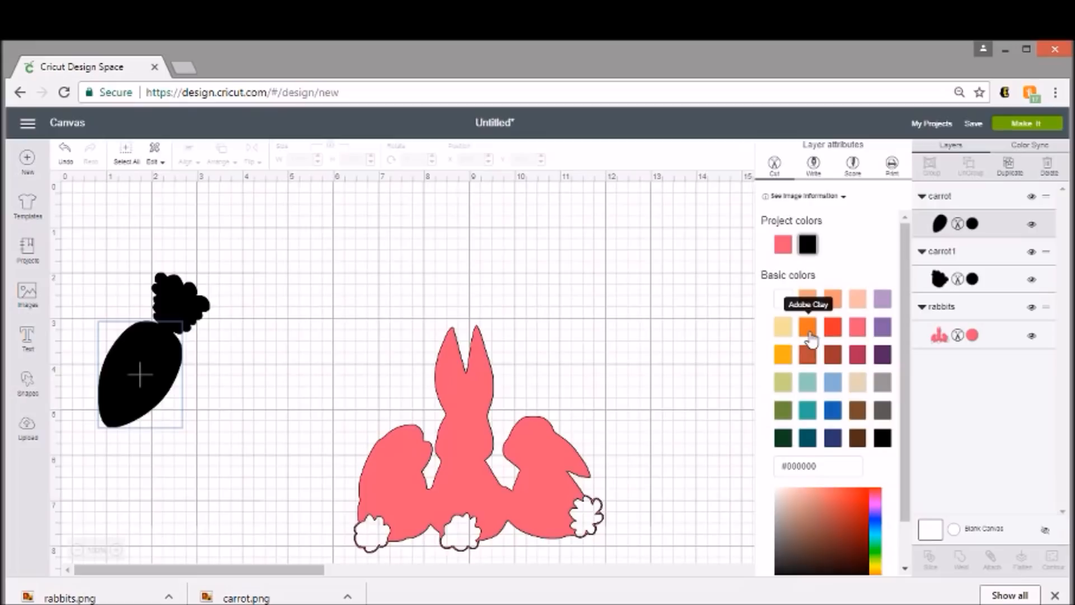
left_click(809, 331)
left_click(166, 303)
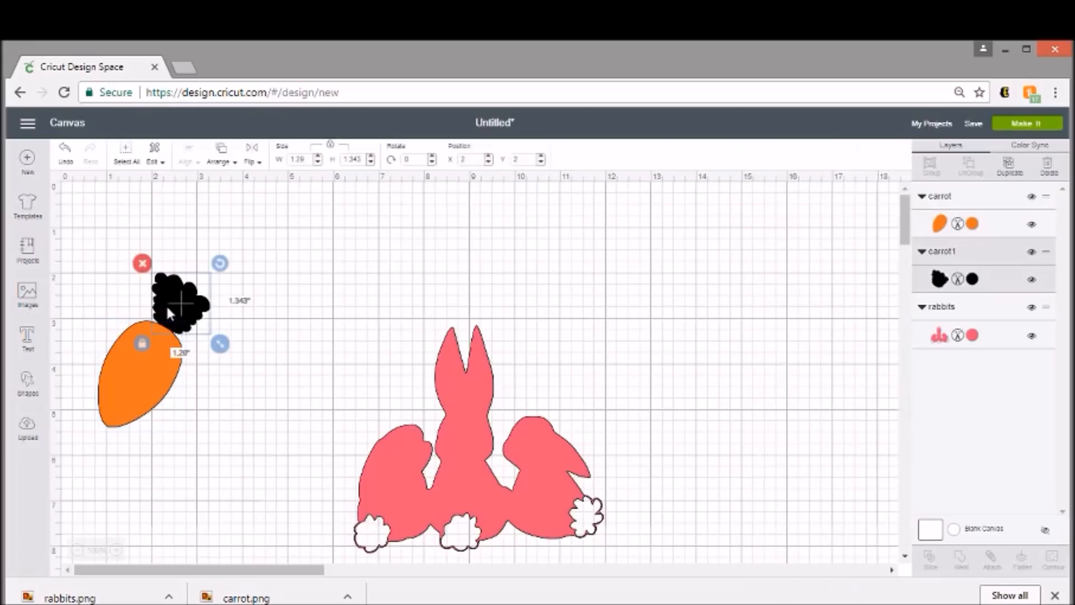
left_click(972, 280)
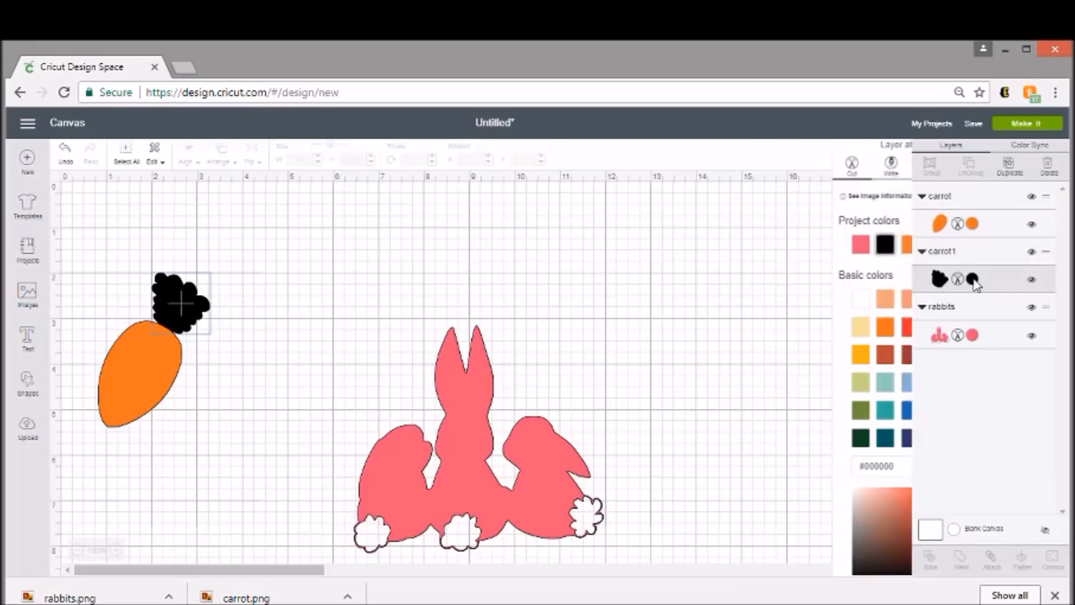
left_click(783, 411)
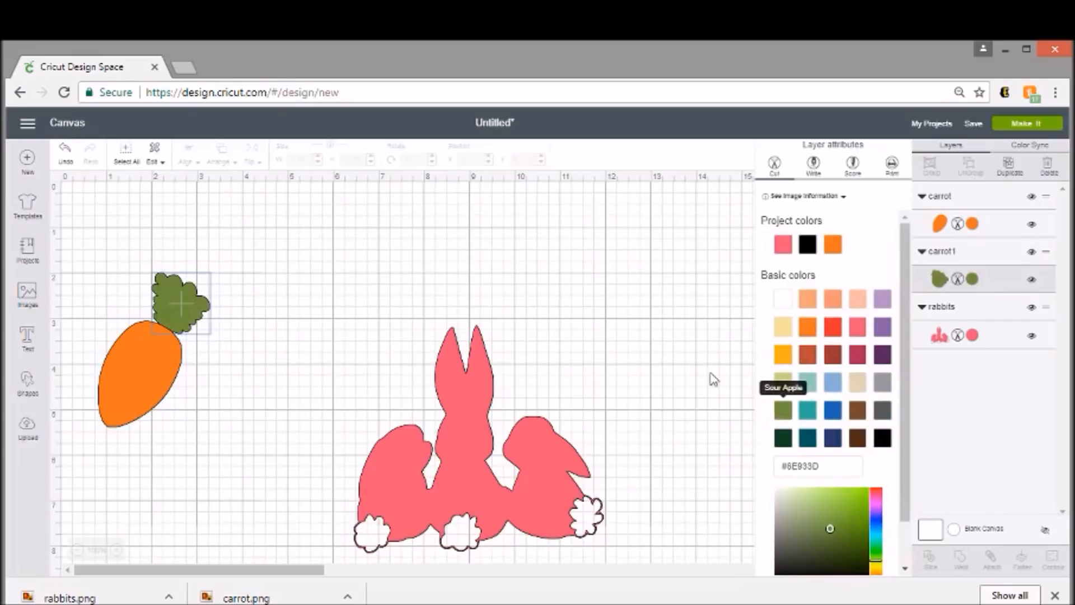
left_click(280, 300)
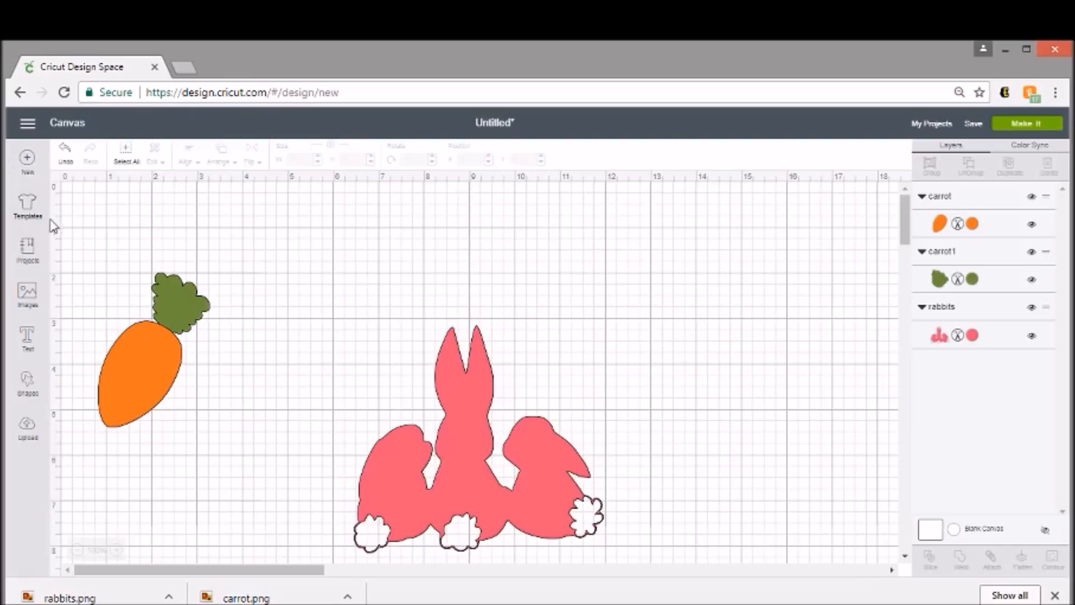
- Add a circle 12 inches wide and move it up to the canvas's upper edge
left_click(24, 392)
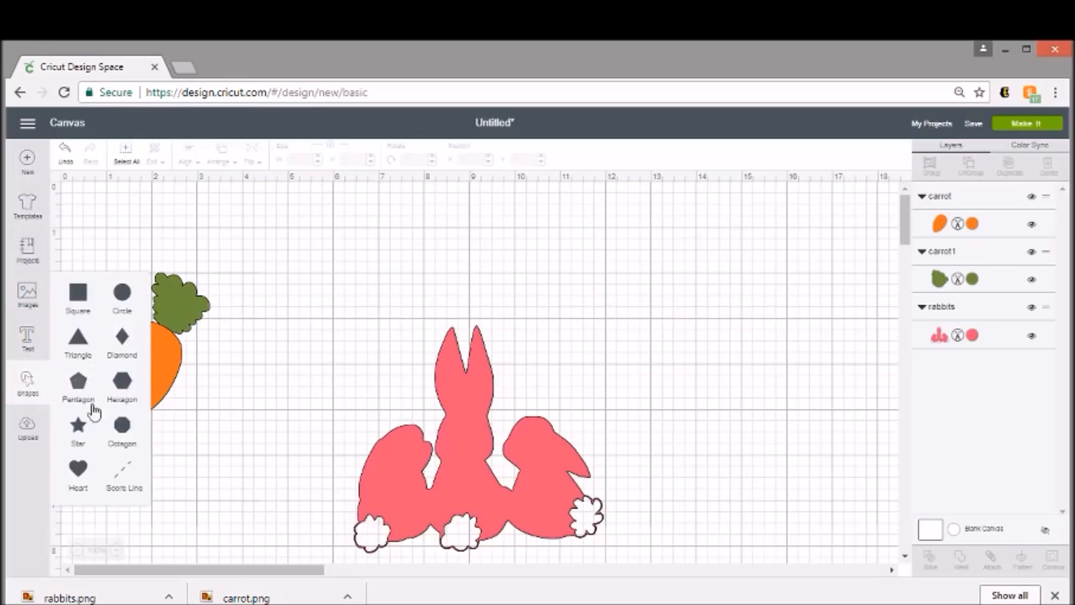
left_click(129, 303)
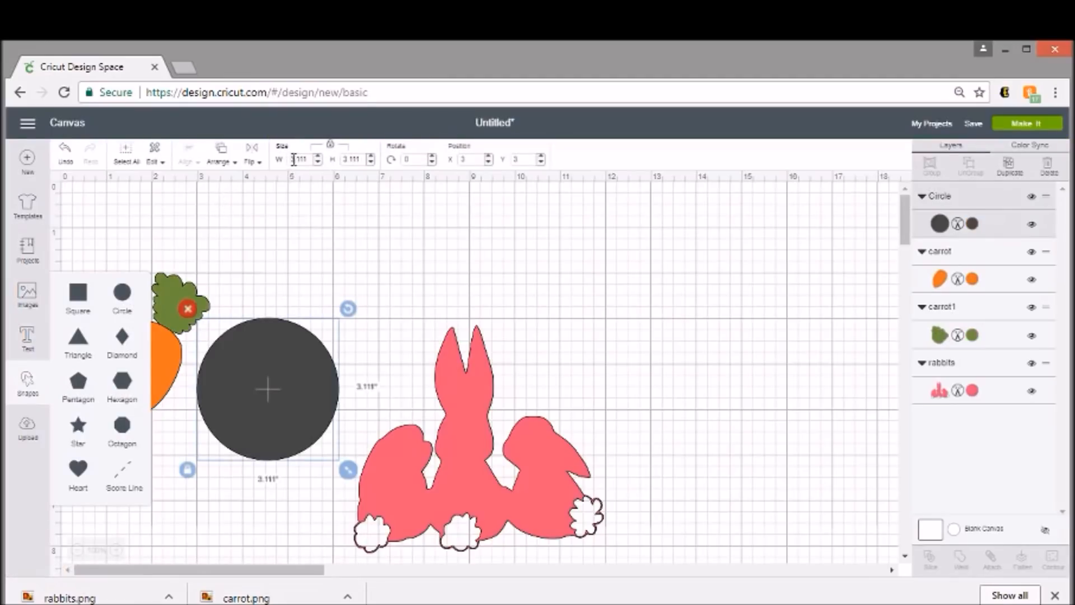
double_click(289, 162)
type("12")
key("Return")
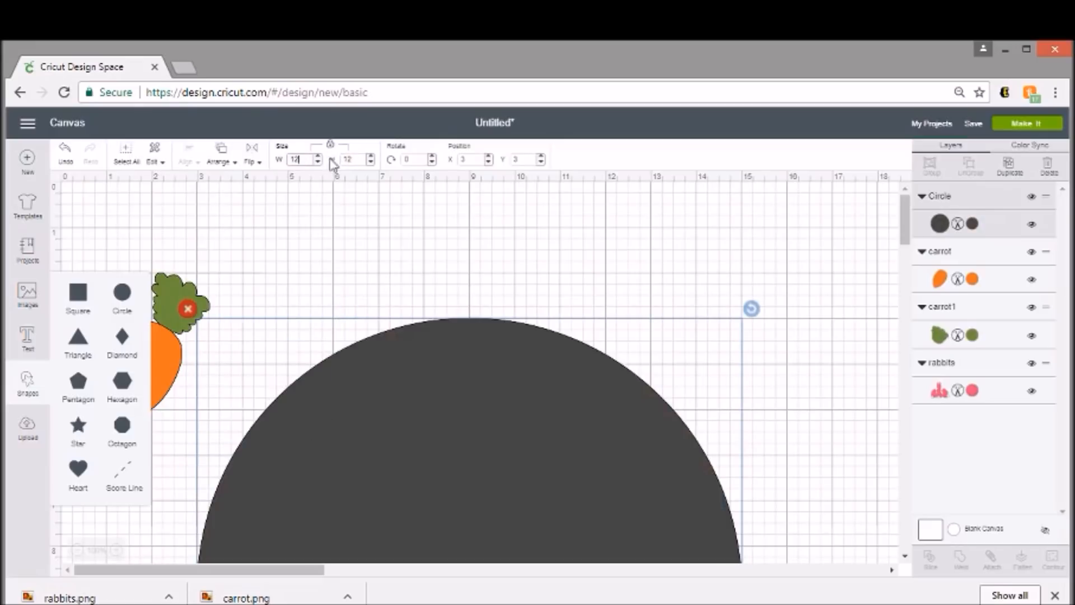
left_click_drag(455, 421, 442, 274)
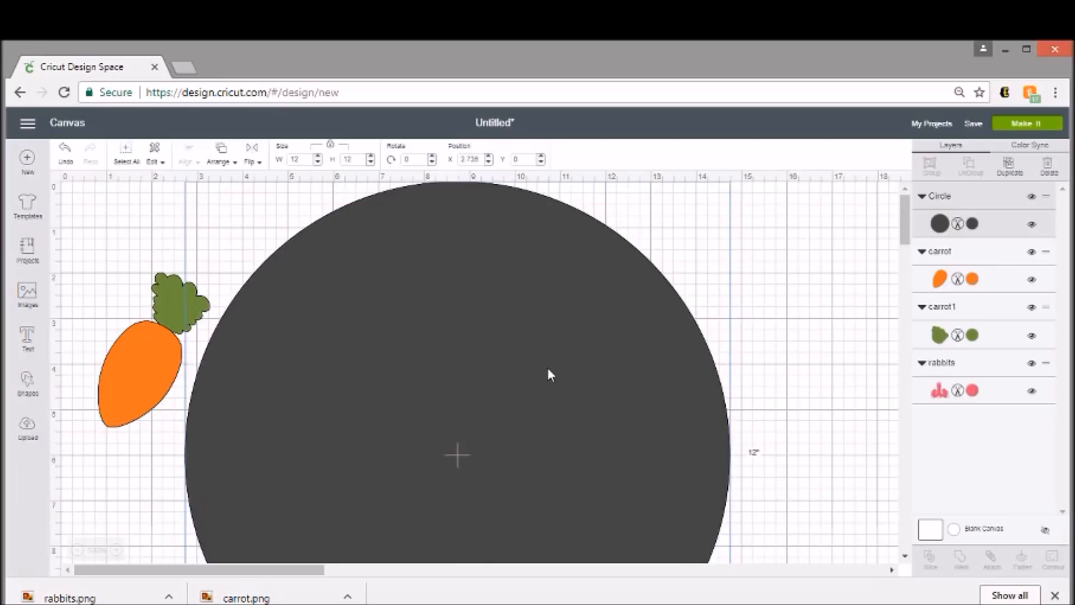
- Move the 12-inch circle to the empty canvas area to the right of the rabbits
key("ctrl+minus")
key("ctrl+minus")
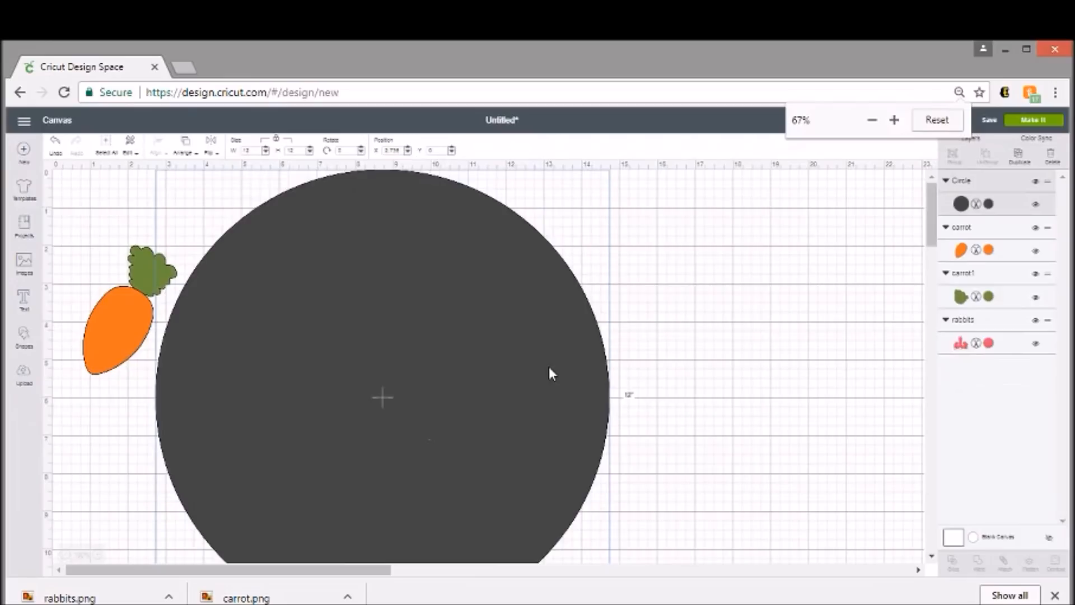
key("ctrl+minus")
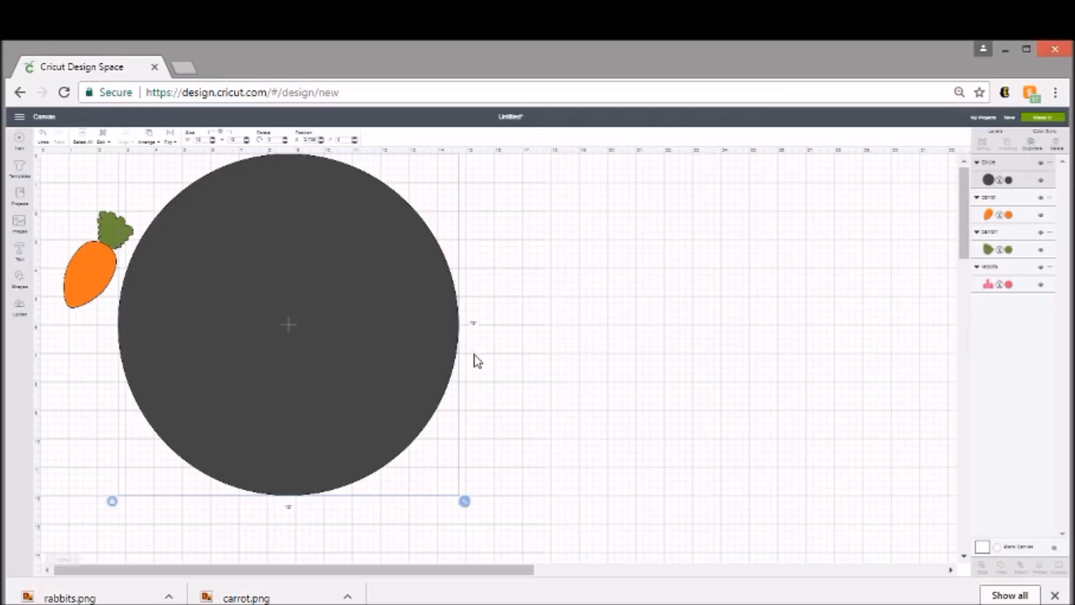
key("ctrl+plus")
key("ctrl+plus")
key("ctrl+minus")
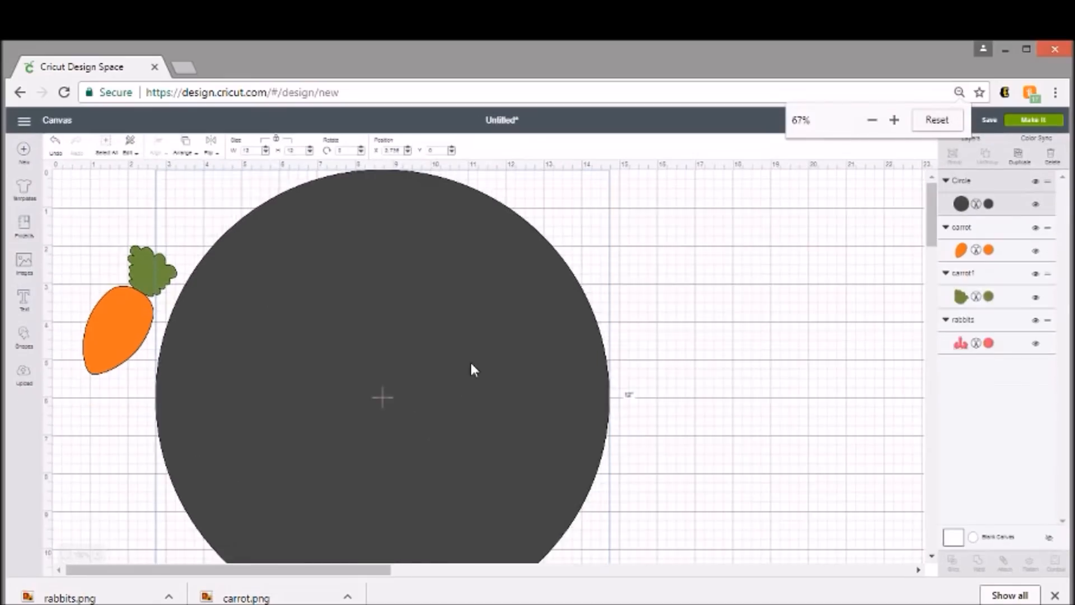
key("ctrl+minus")
left_click_drag(361, 322, 695, 343)
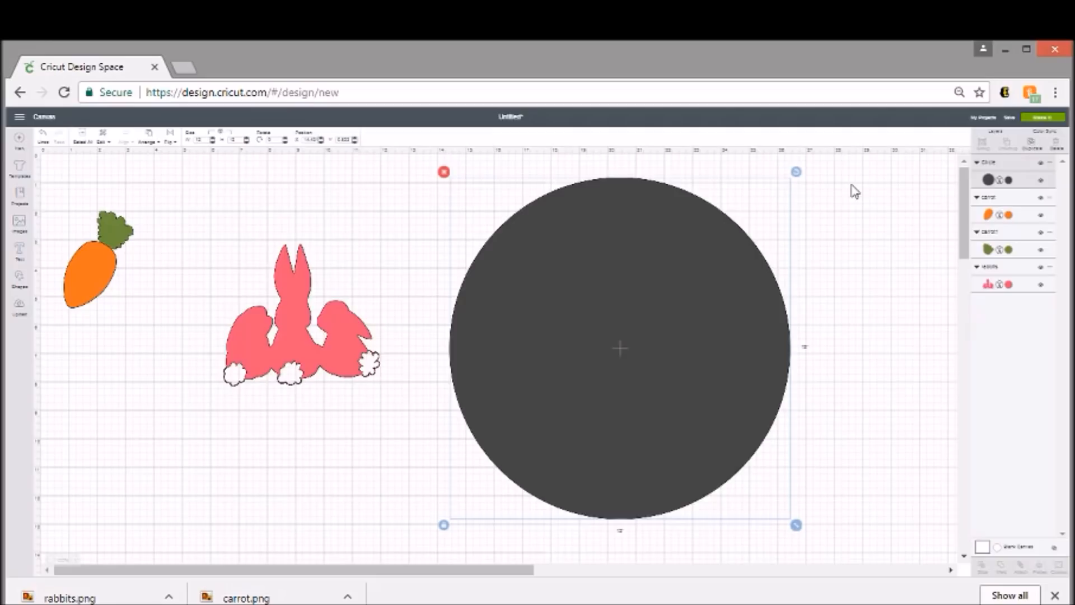
- Add a second circle 9 inches wide and center it over the 12-inch circle
left_click(21, 277)
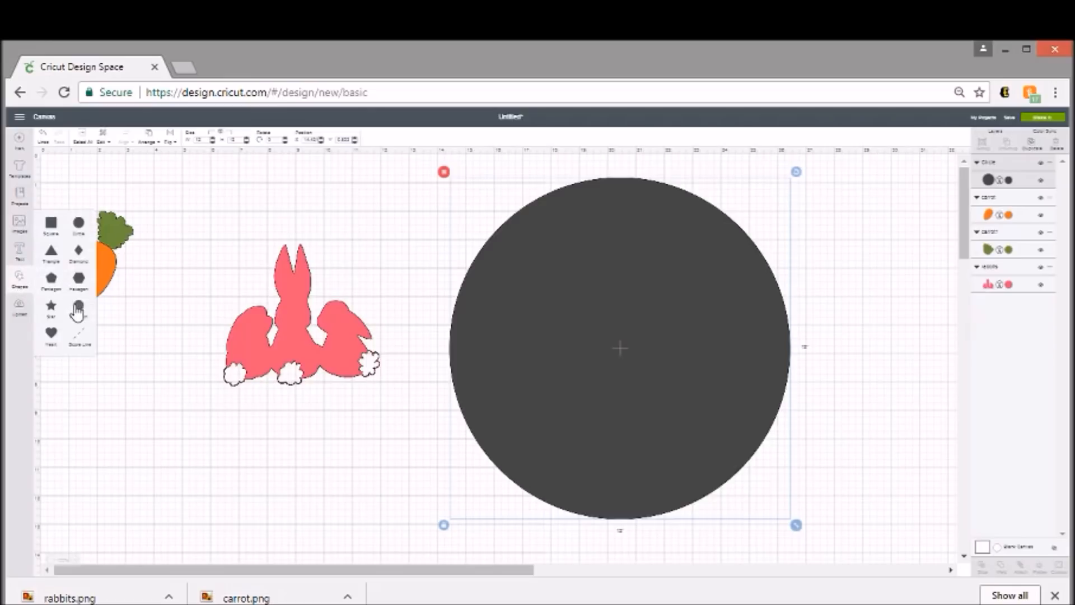
left_click(81, 226)
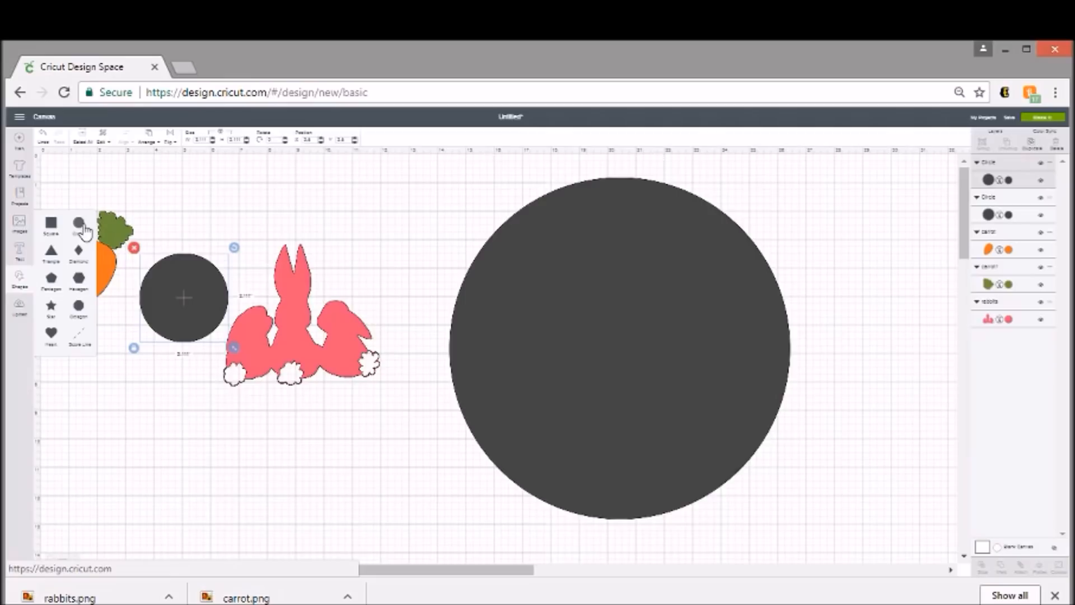
double_click(200, 139)
key("Return")
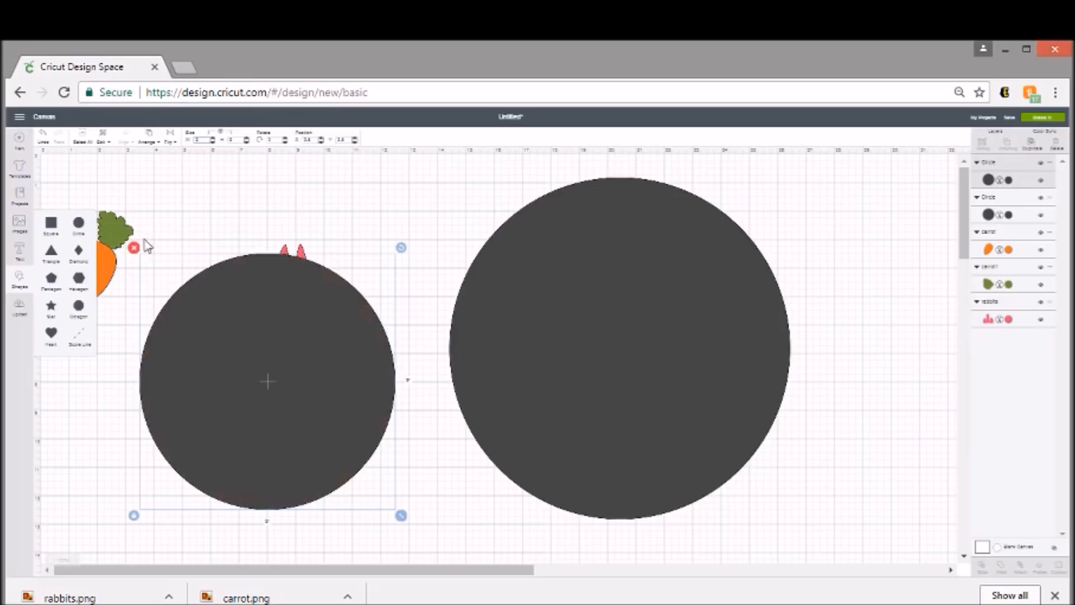
left_click_drag(283, 373, 635, 340)
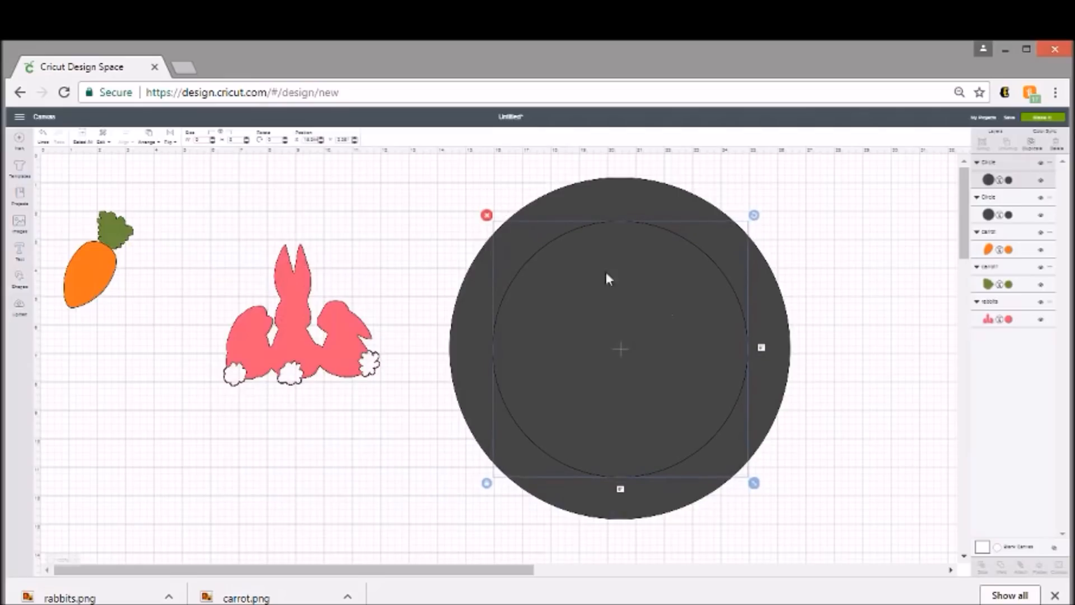
- Recolor the 9-inch circle dark red (#963030) so it stands out from the 12-inch circle
left_click(1009, 181)
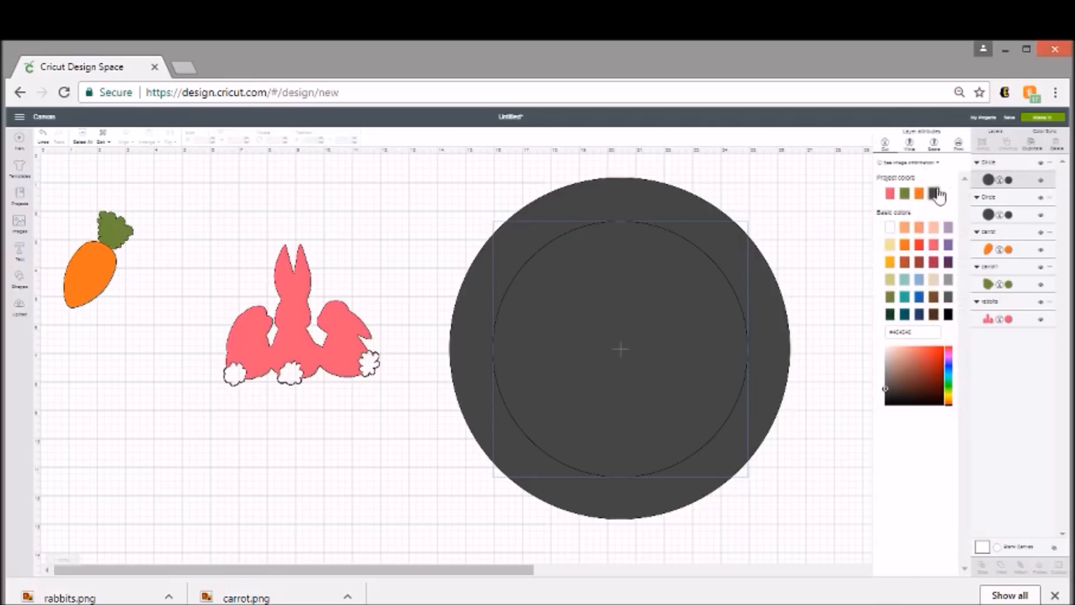
left_click(919, 261)
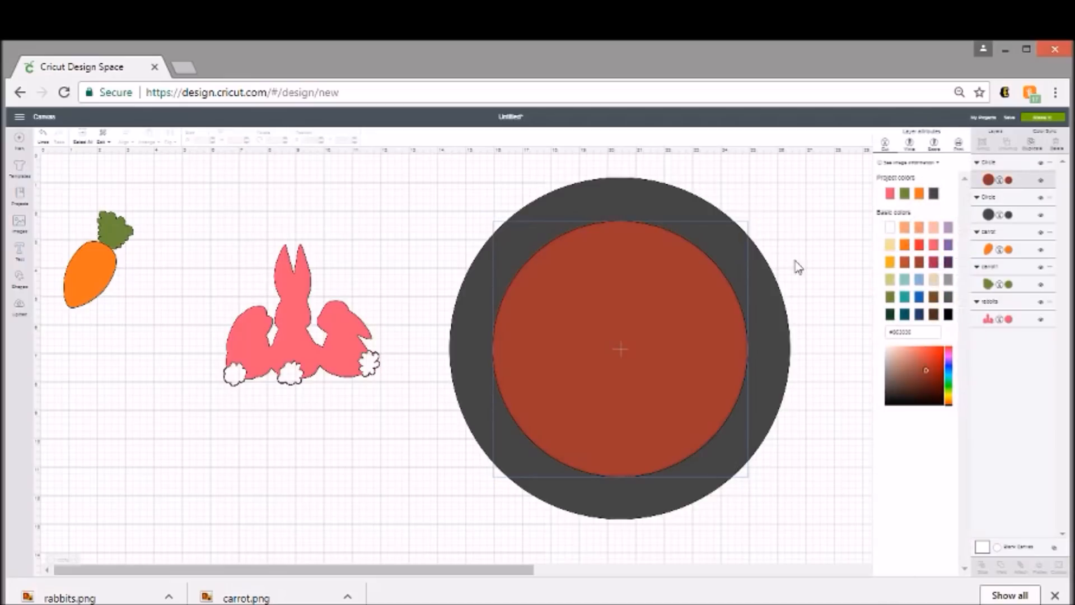
left_click(376, 465)
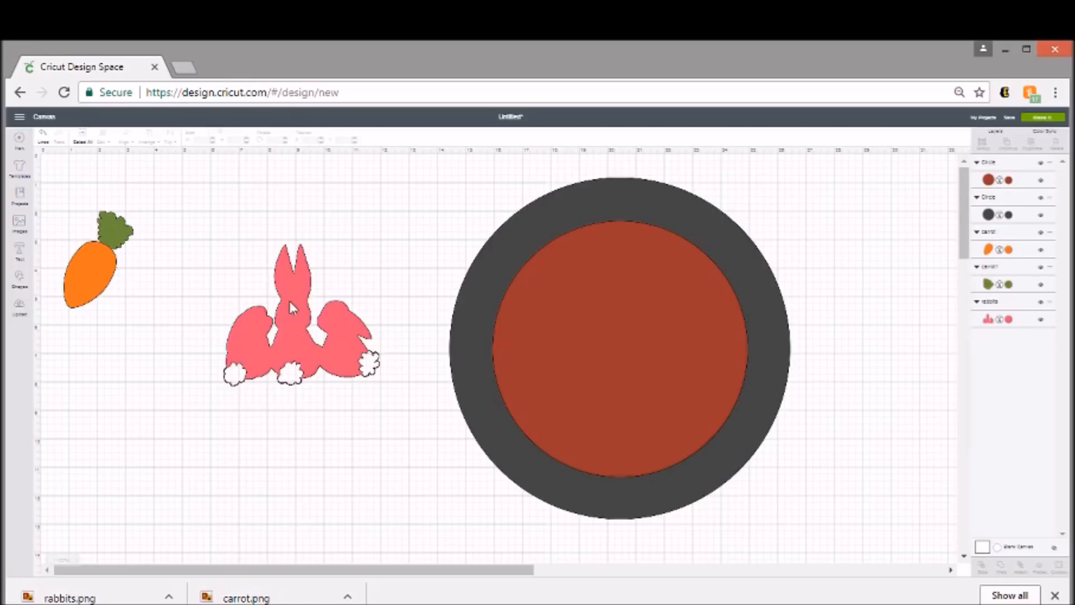
- Bring the rabbits to the front and place them in the lower middle of the 9-inch circle
left_click_drag(282, 332, 267, 352)
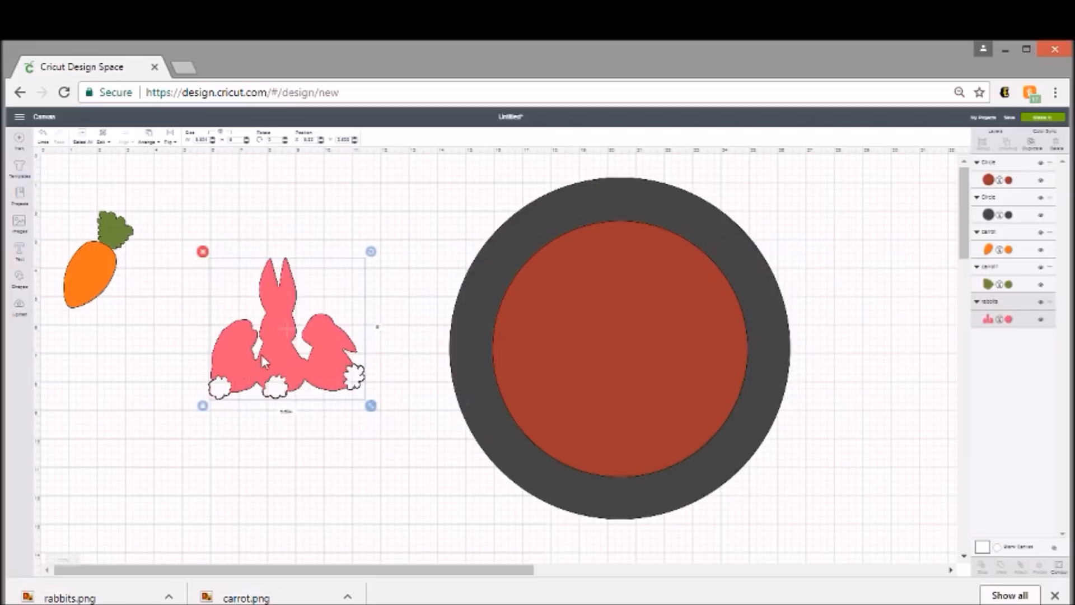
right_click(267, 354)
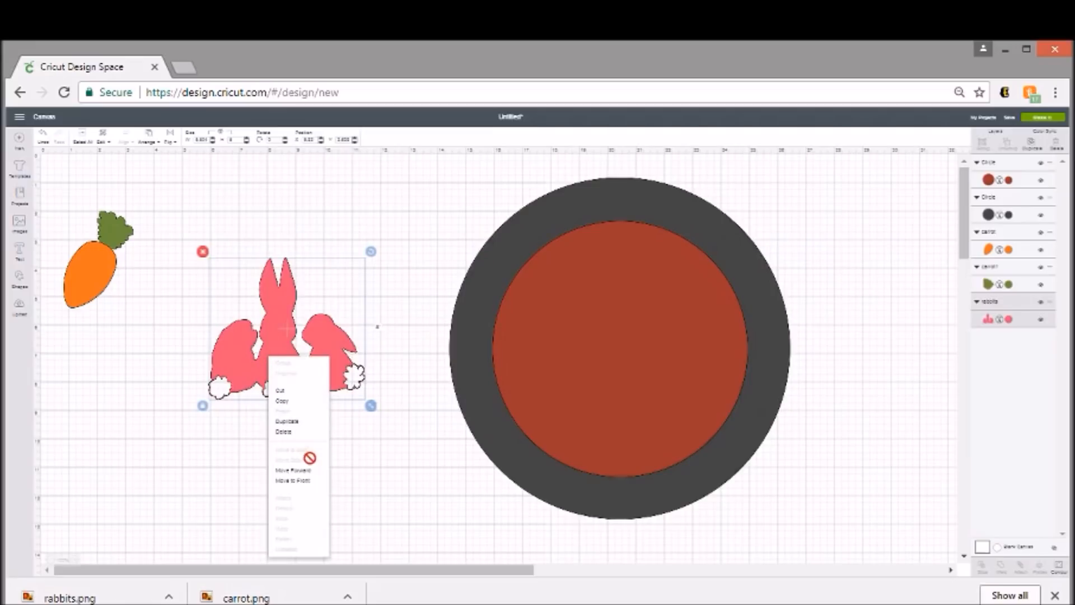
left_click(311, 480)
left_click_drag(267, 348, 606, 375)
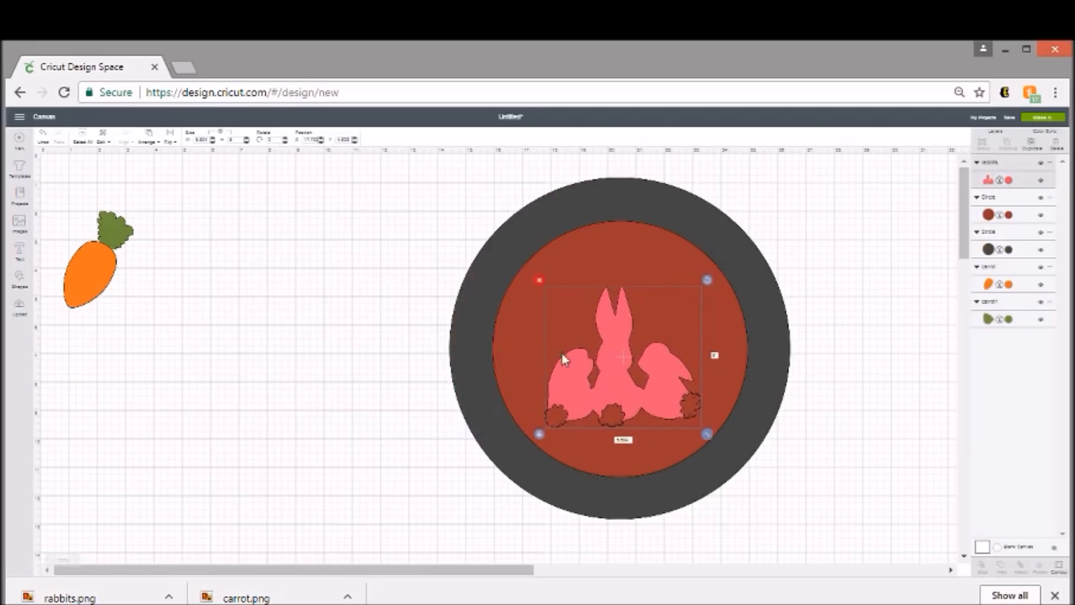
left_click(235, 343)
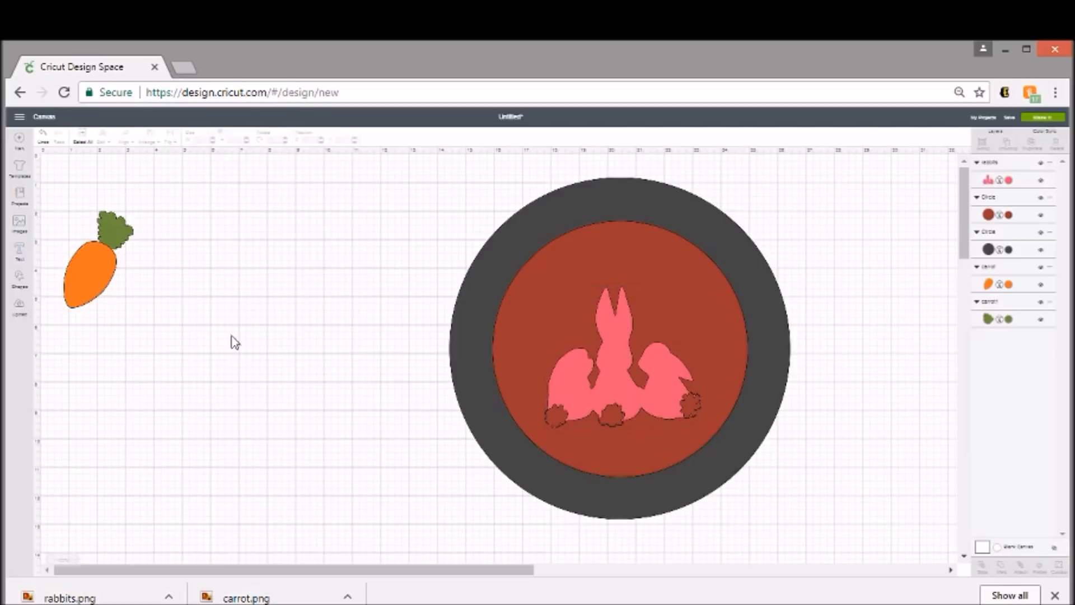
- Select both carrot pieces together, bring them to the front and place them in the upper-left part of the 9-inch circle
left_click(123, 242)
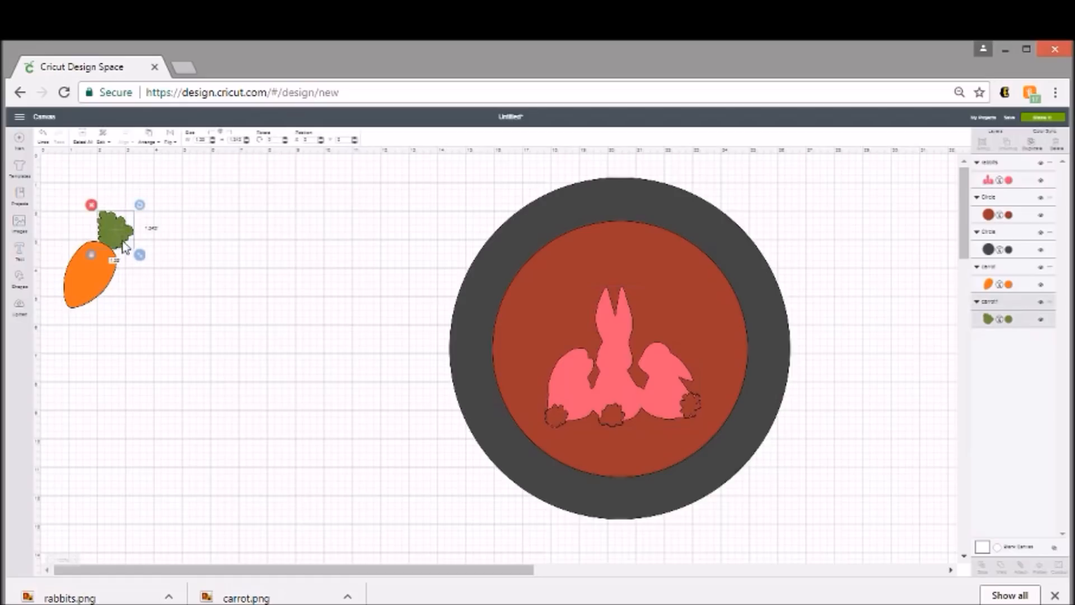
left_click(85, 300, "shift")
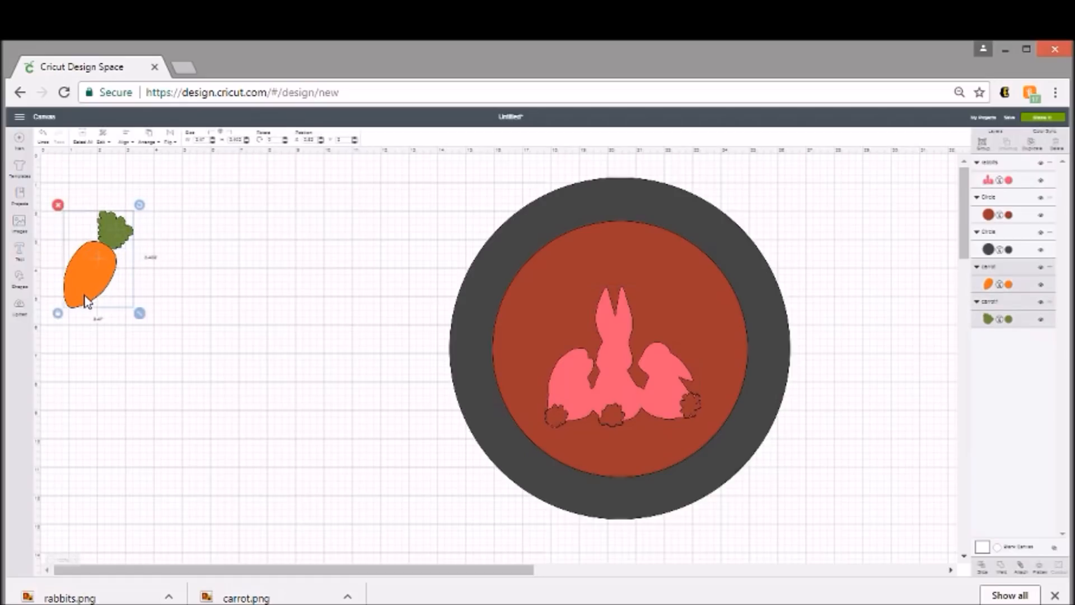
left_click(231, 279)
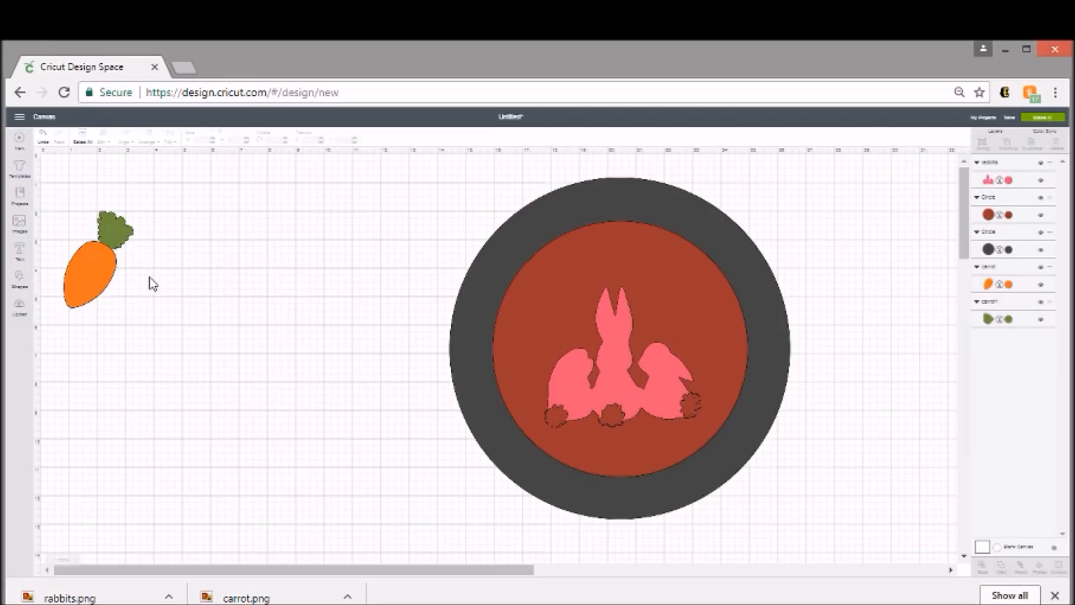
left_click_drag(148, 273, 75, 231)
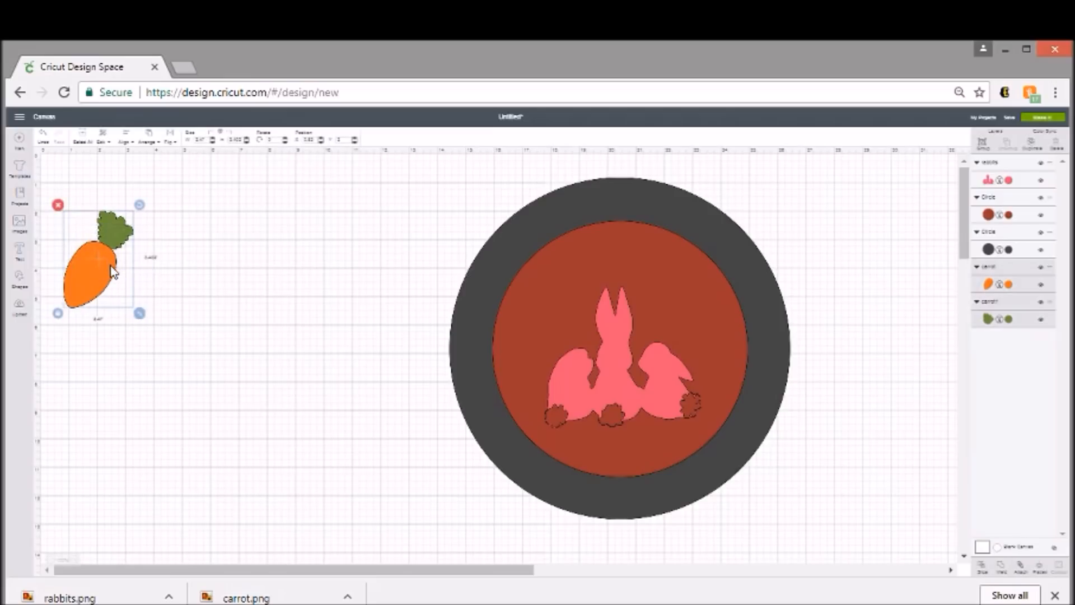
left_click_drag(206, 301, 337, 306)
right_click(337, 303)
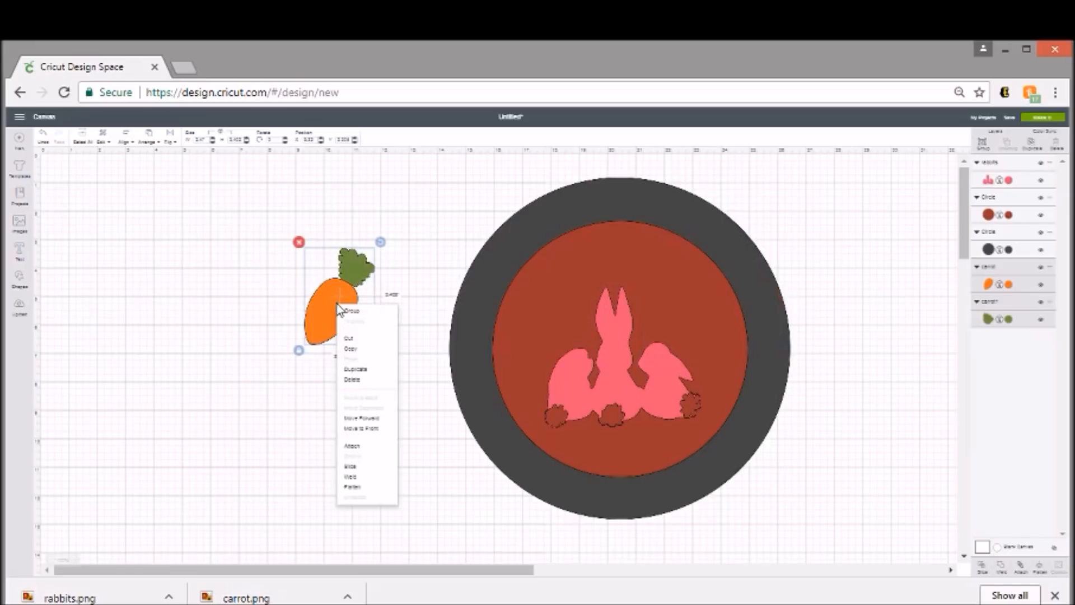
left_click(384, 430)
left_click_drag(357, 323, 560, 313)
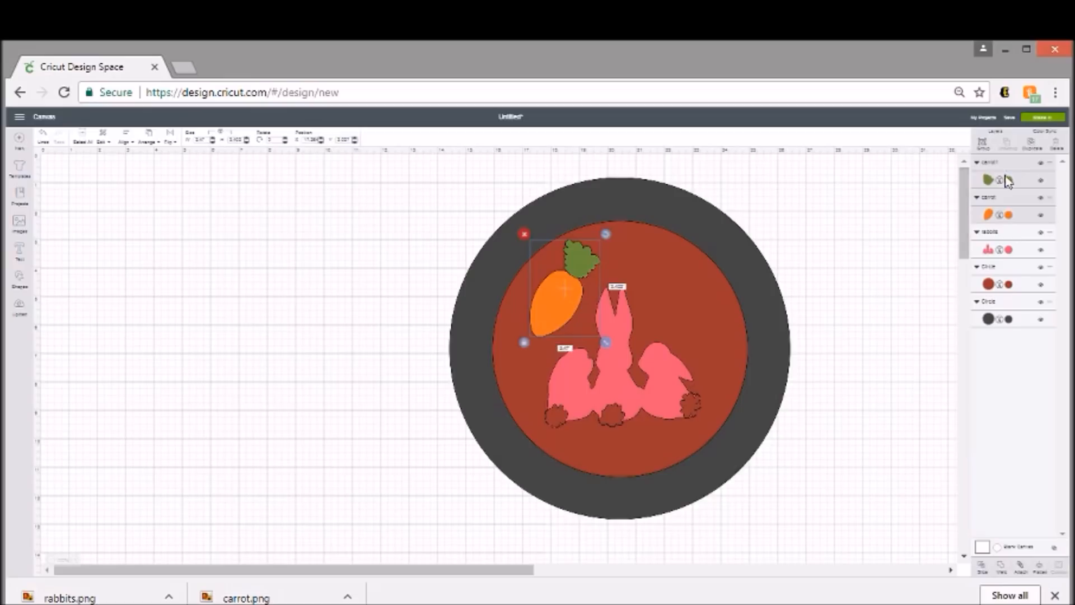
- Duplicate the two-part carrot and place the copy in the upper-right part of the 9-inch circle, beside the rabbit's ears
left_click(1034, 147)
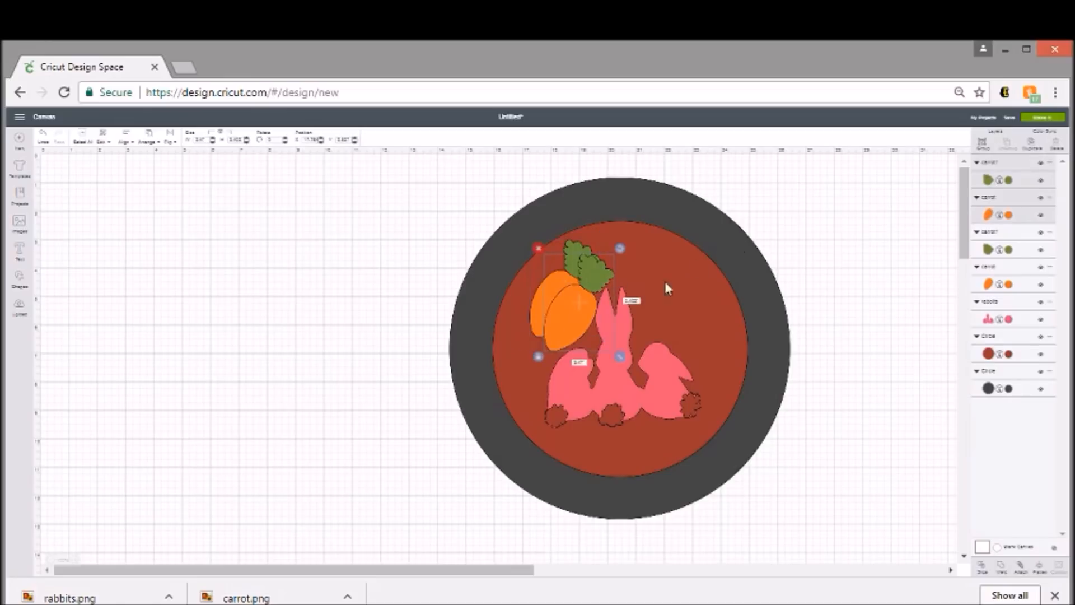
left_click_drag(583, 310, 675, 300)
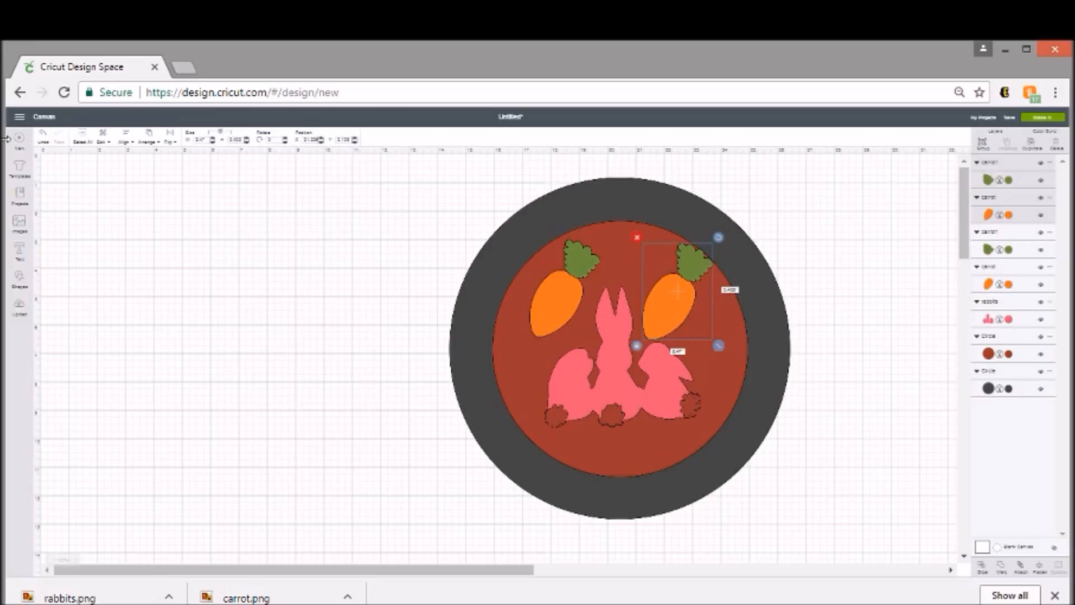
- Try flipping the duplicated carrot vertically, and reverse that flip
key("ctrl+plus")
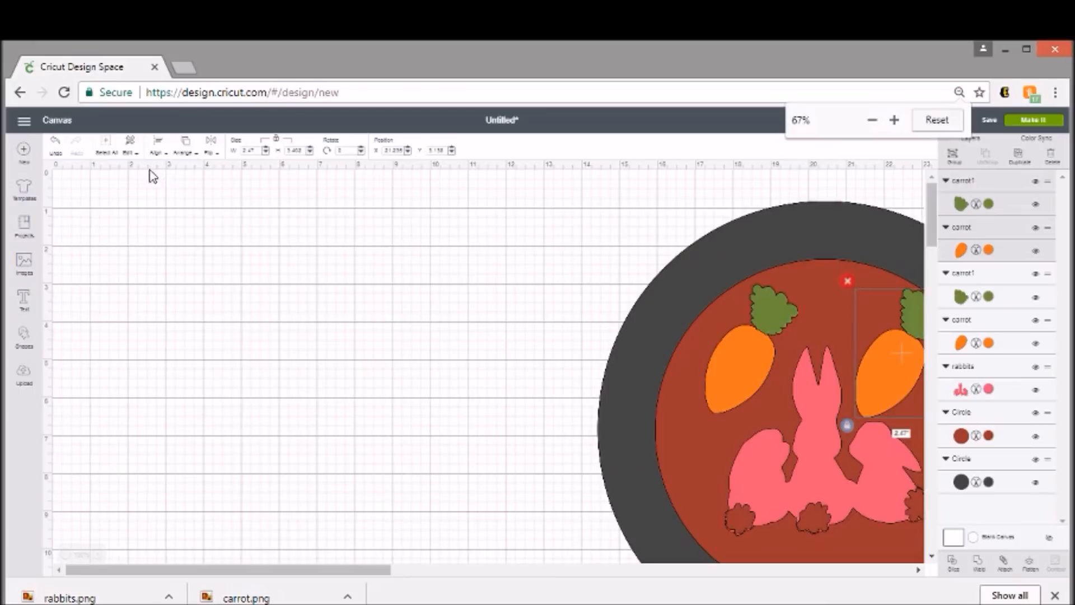
key("ctrl+plus")
key("ctrl+plus")
key("ctrl+plus")
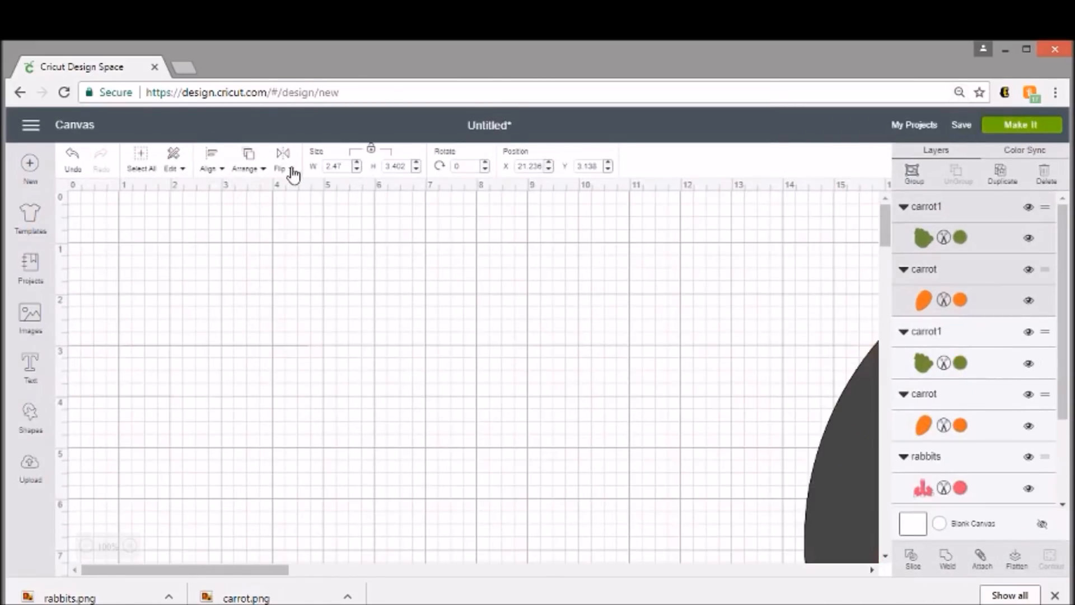
left_click_drag(255, 569, 432, 586)
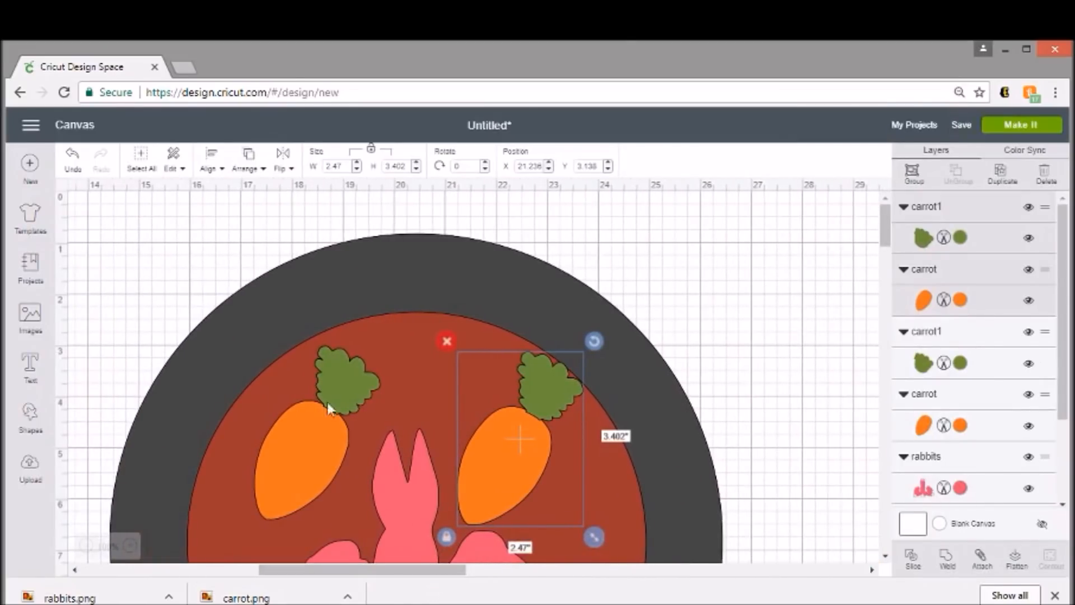
left_click(283, 167)
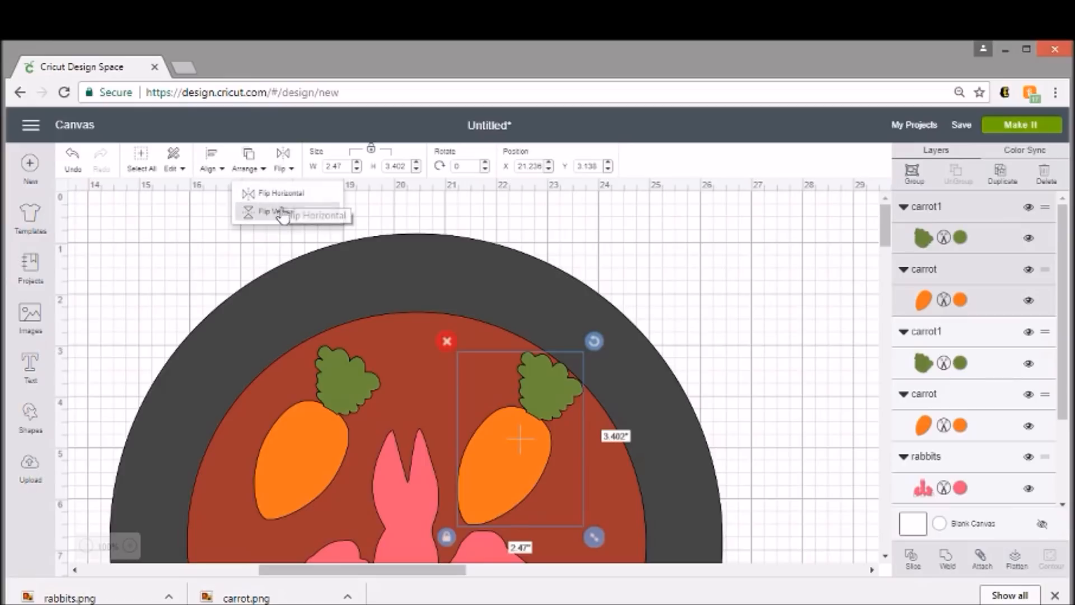
left_click(281, 218)
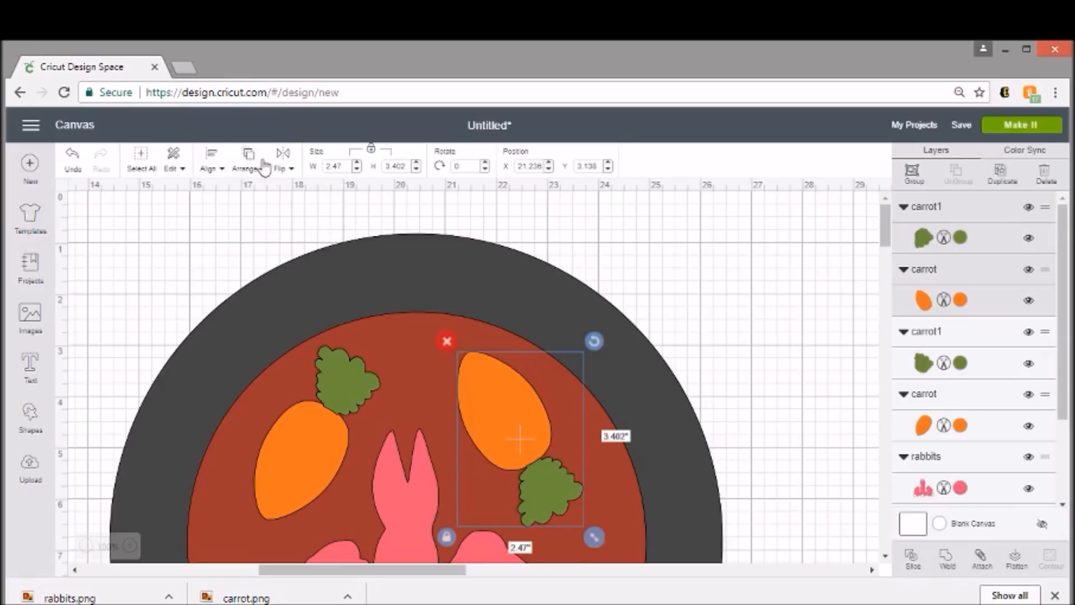
left_click(283, 168)
left_click(282, 215)
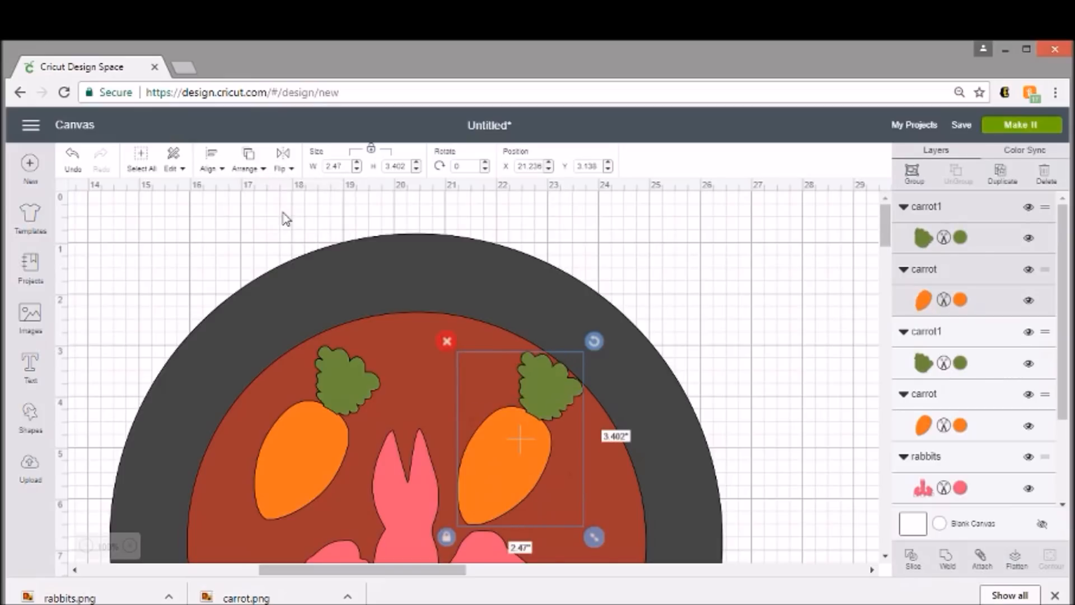
- Flip the duplicated carrot horizontally so it mirrors the original carrot, and deselect it
left_click(290, 160)
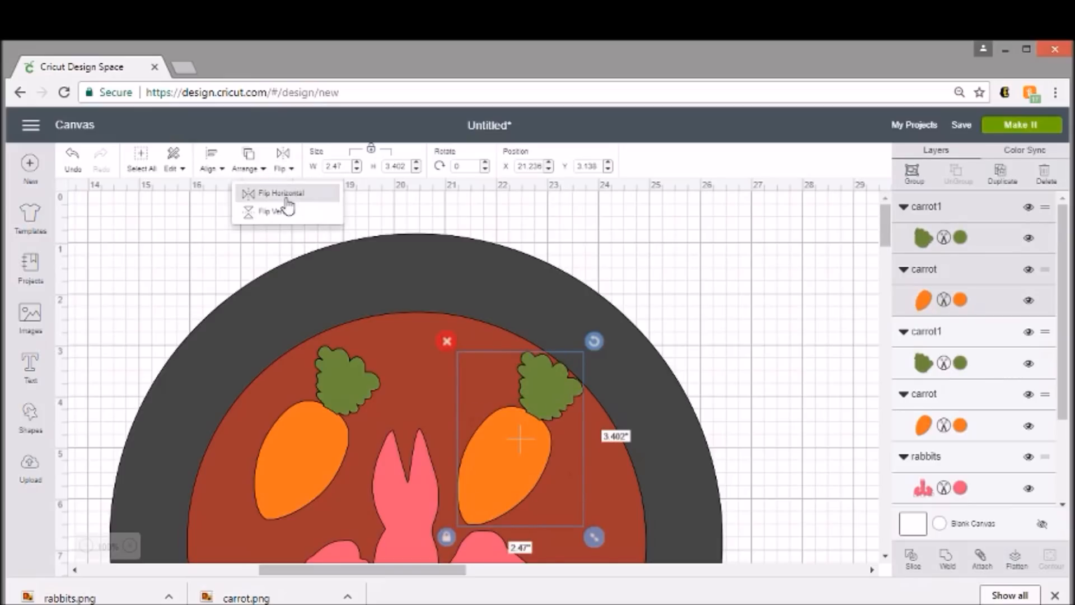
left_click(284, 198)
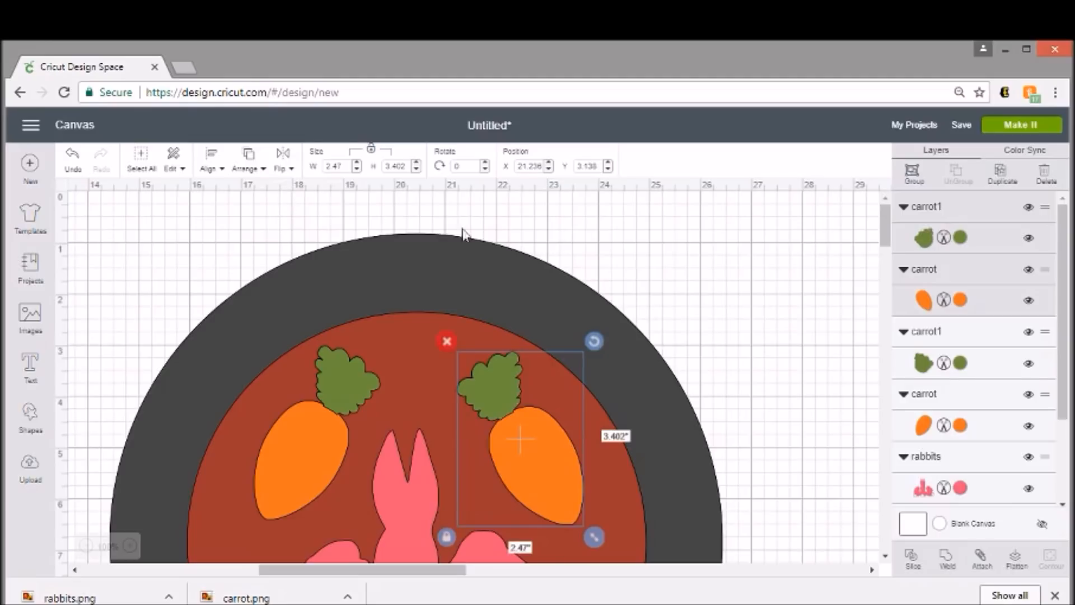
left_click(765, 305)
- Recolor the 9-inch circle with the basic color Gray
scroll(735, 283, "down", 2)
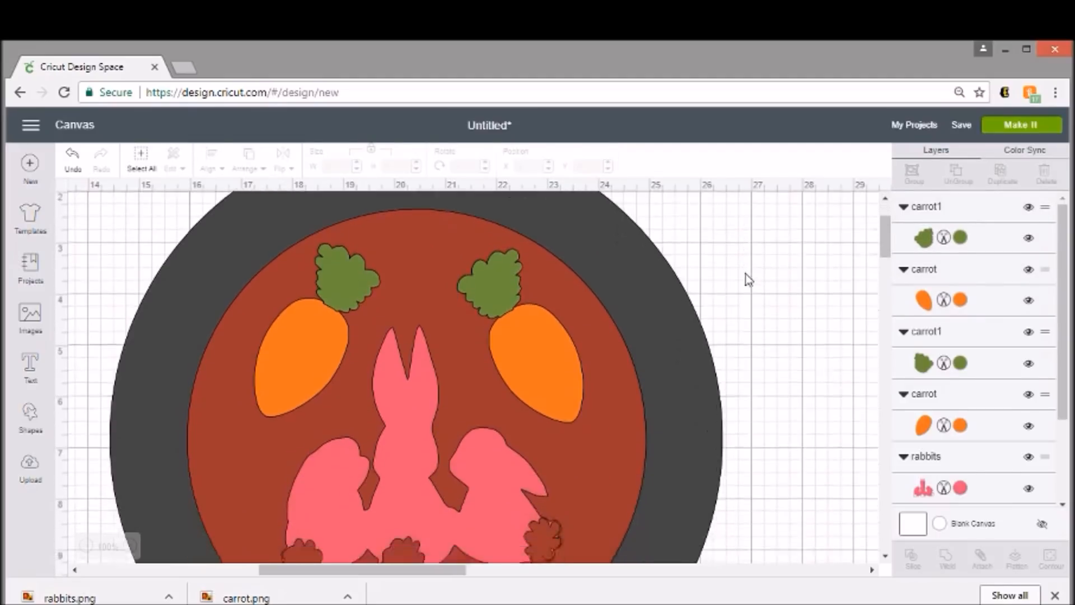
scroll(747, 278, "up", 1)
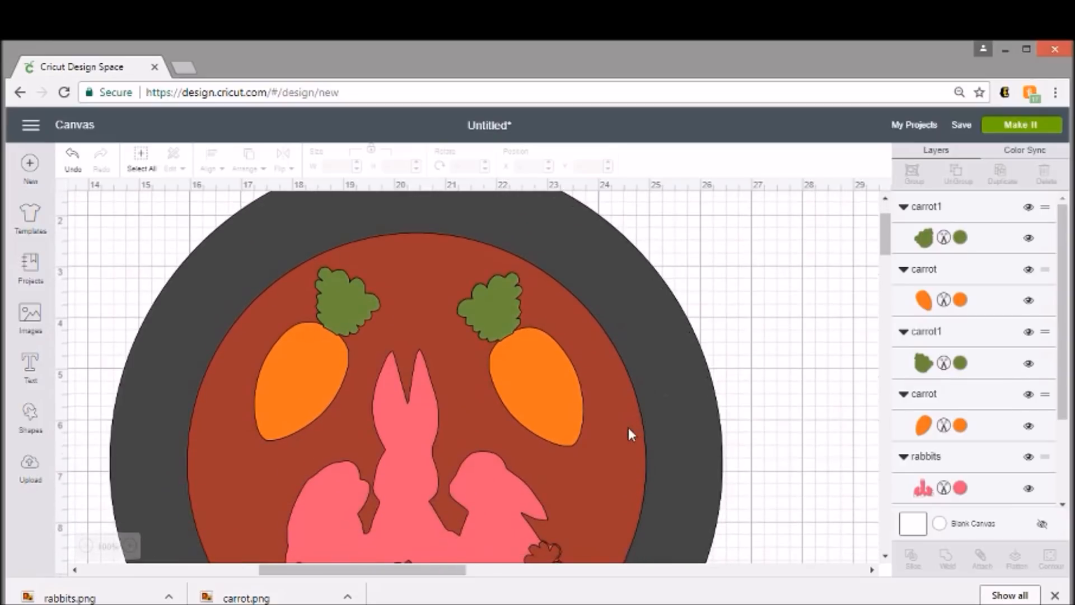
left_click(629, 429)
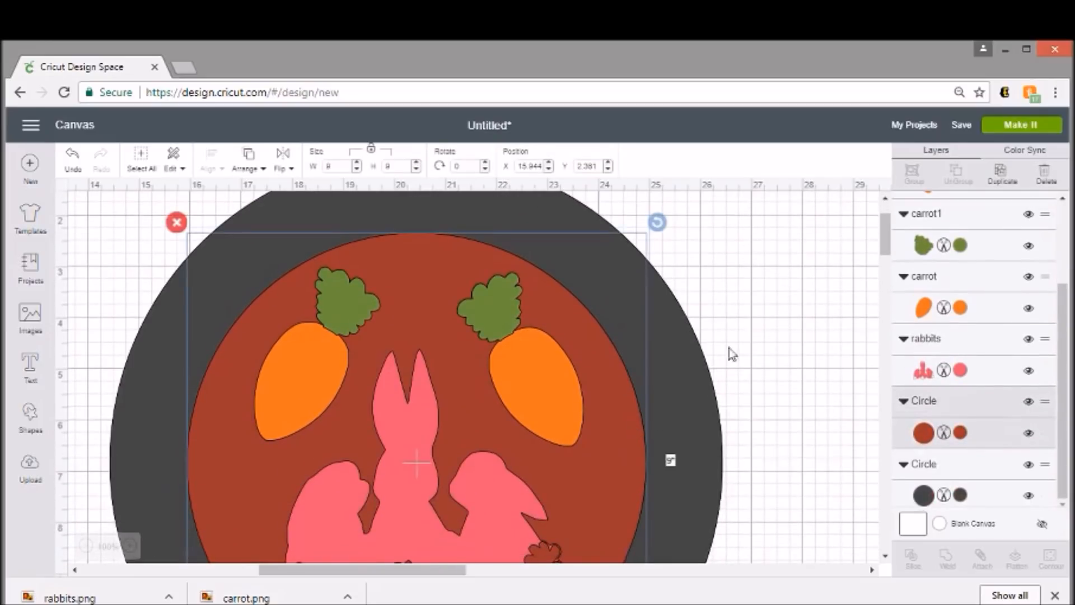
left_click(960, 432)
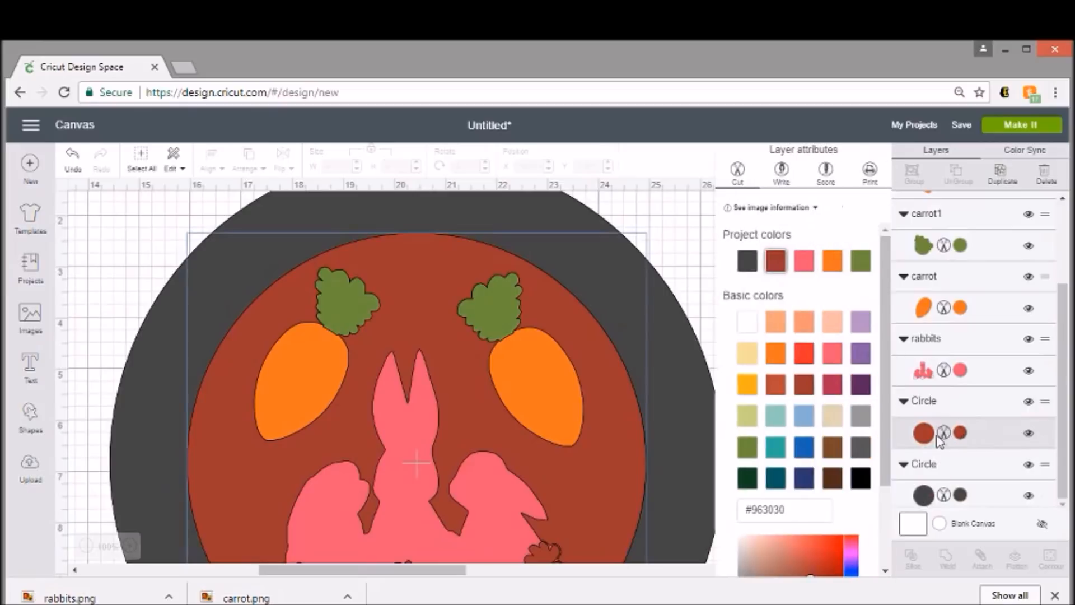
left_click(862, 417)
left_click(666, 218)
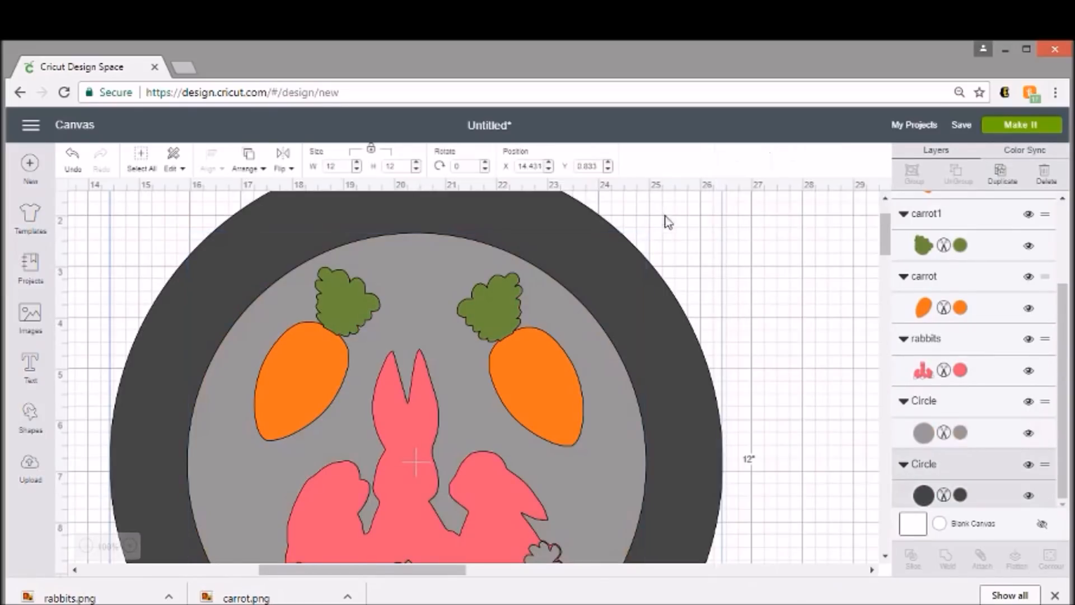
scroll(745, 289, "down", 3)
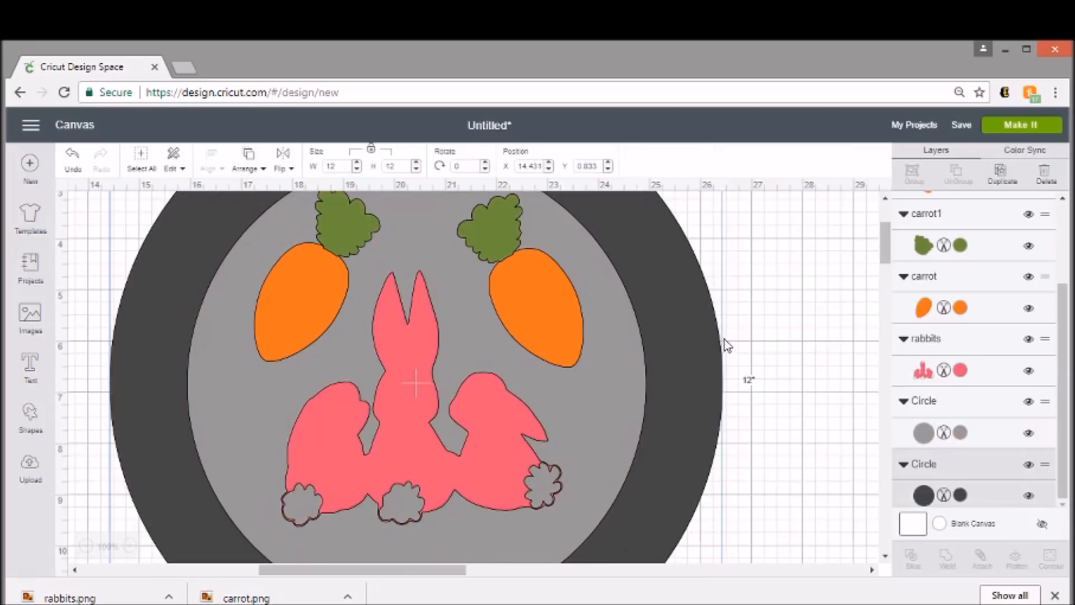
scroll(726, 342, "up", 3)
scroll(739, 319, "up", 3)
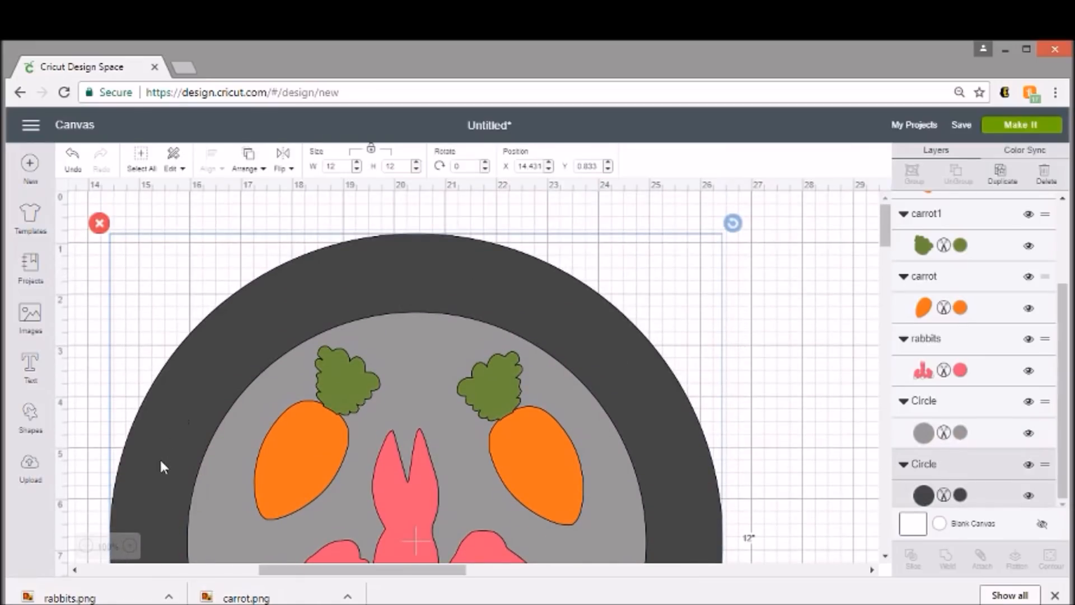
- Add a text object reading "Carrots for the Easter Bunny" on the canvas
left_click(31, 361)
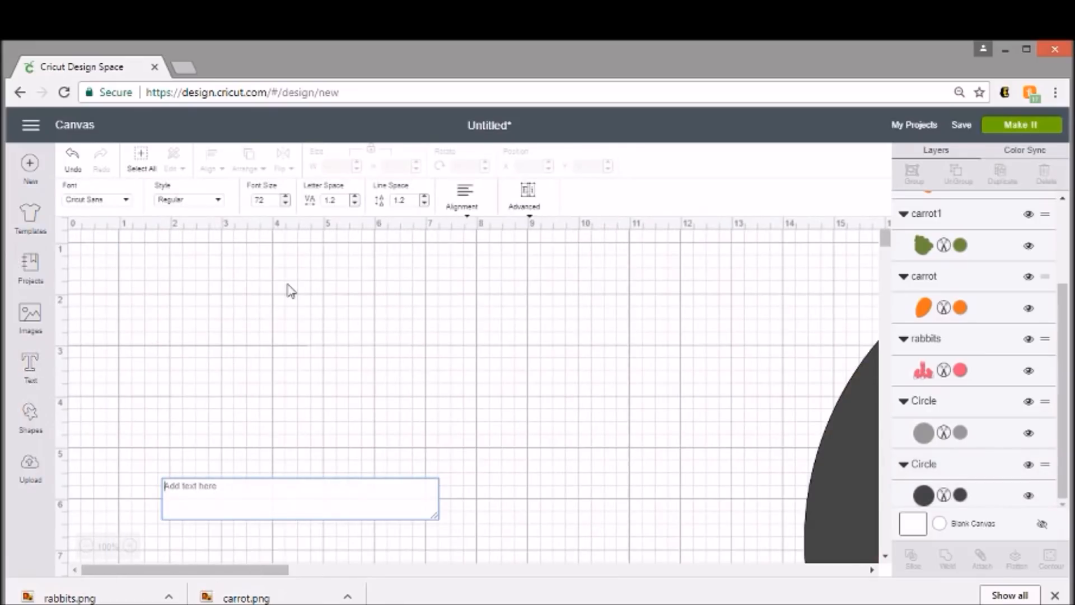
type("Ca")
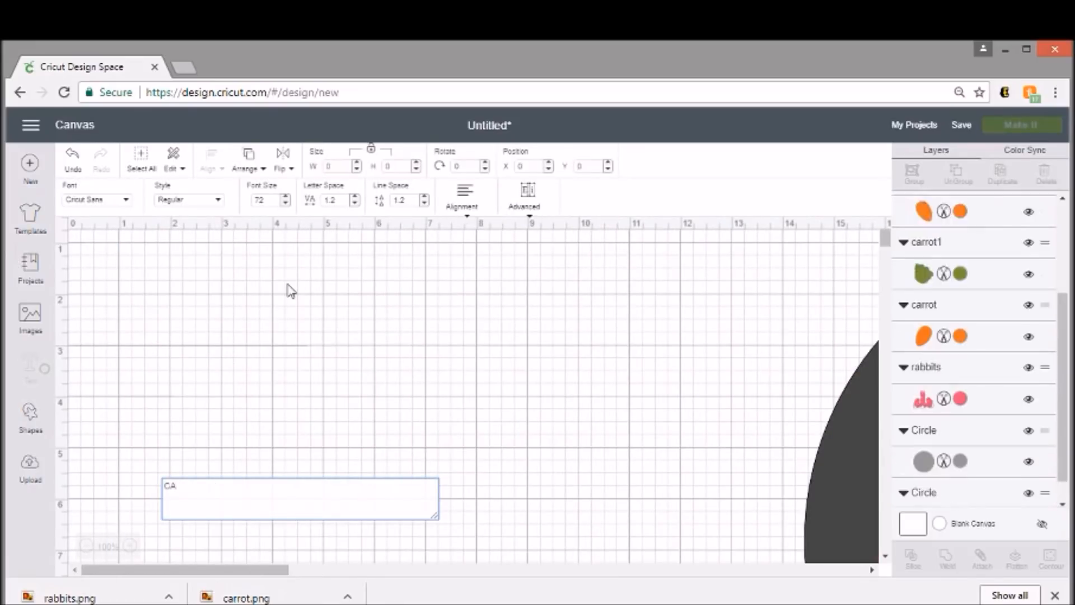
type("rrots ")
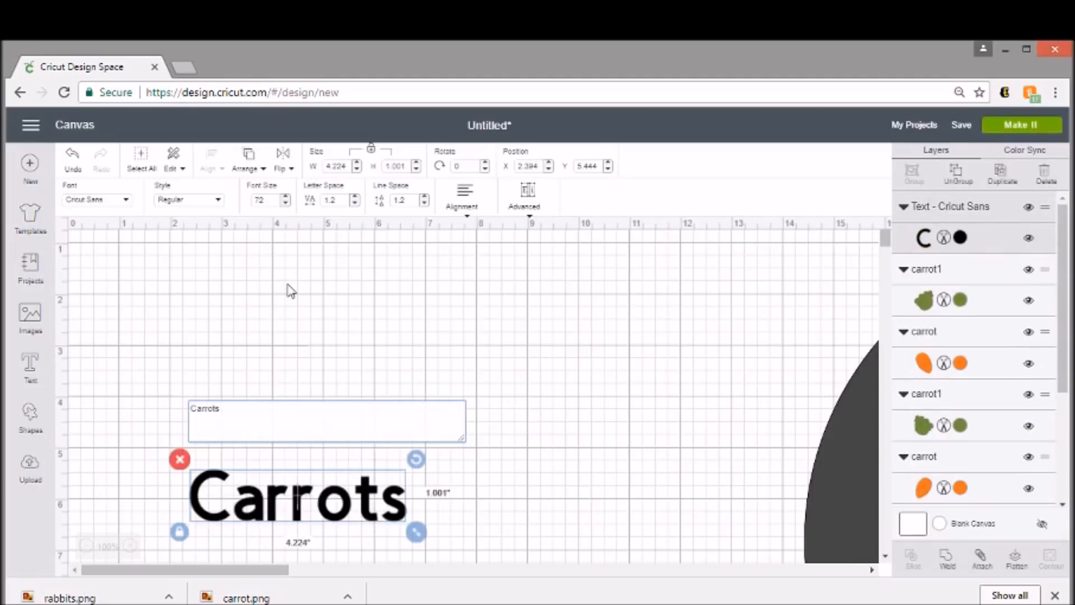
type("for the ")
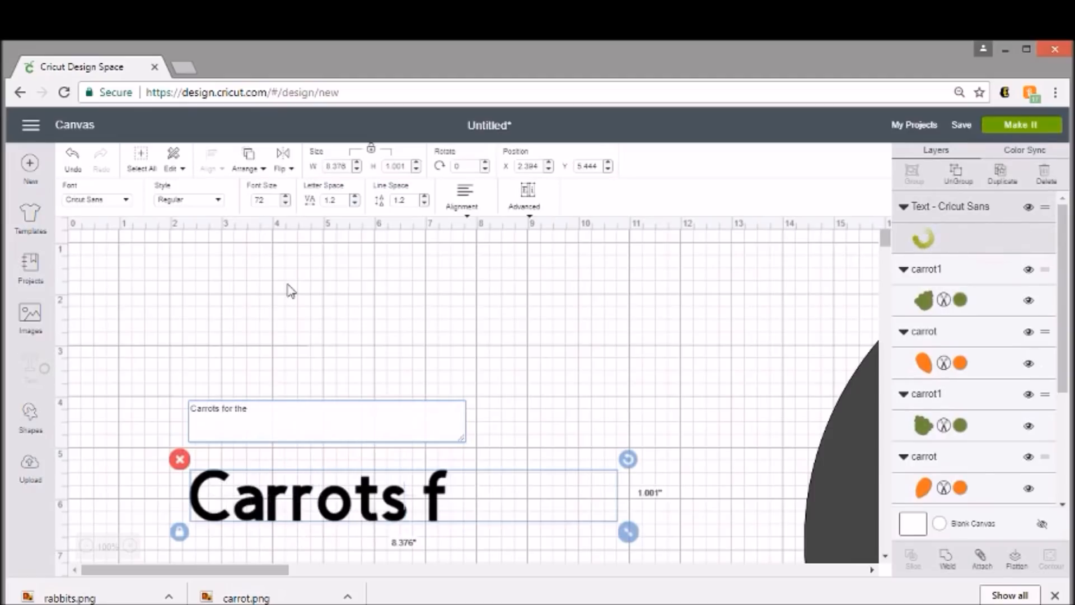
type("Easter Bunny")
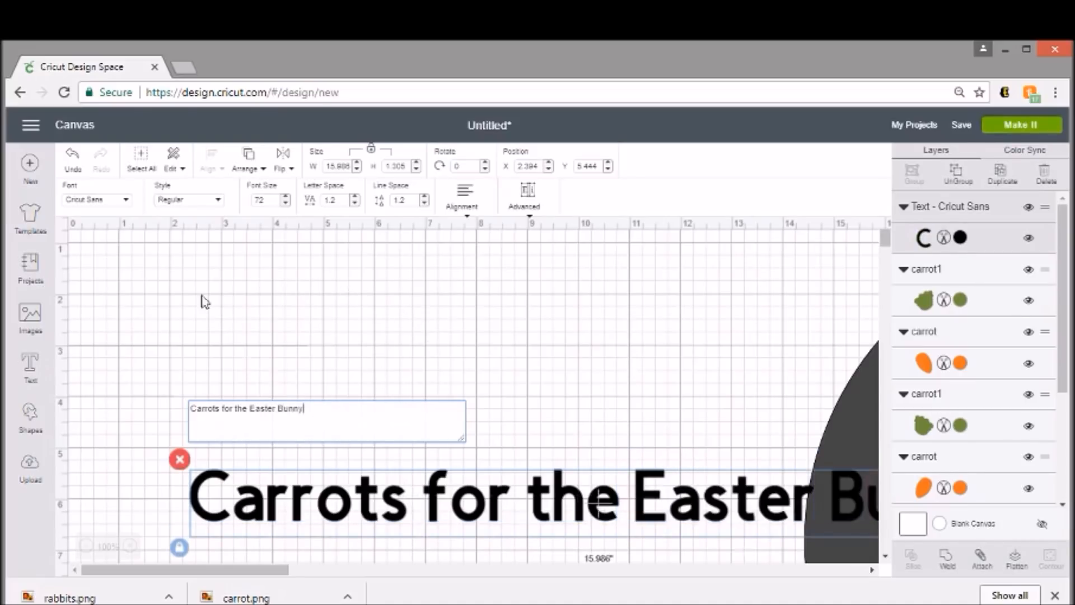
- Try the Waltograph UI system font on the "Carrots for the Easter Bunny" text, searching the fonts for "walt"
left_click(128, 205)
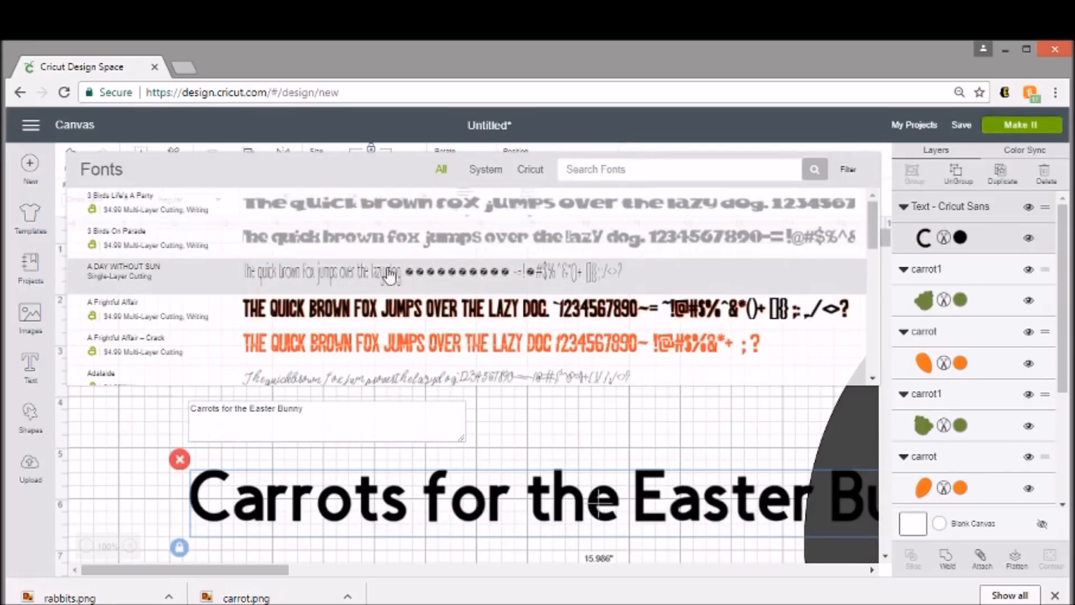
left_click(480, 177)
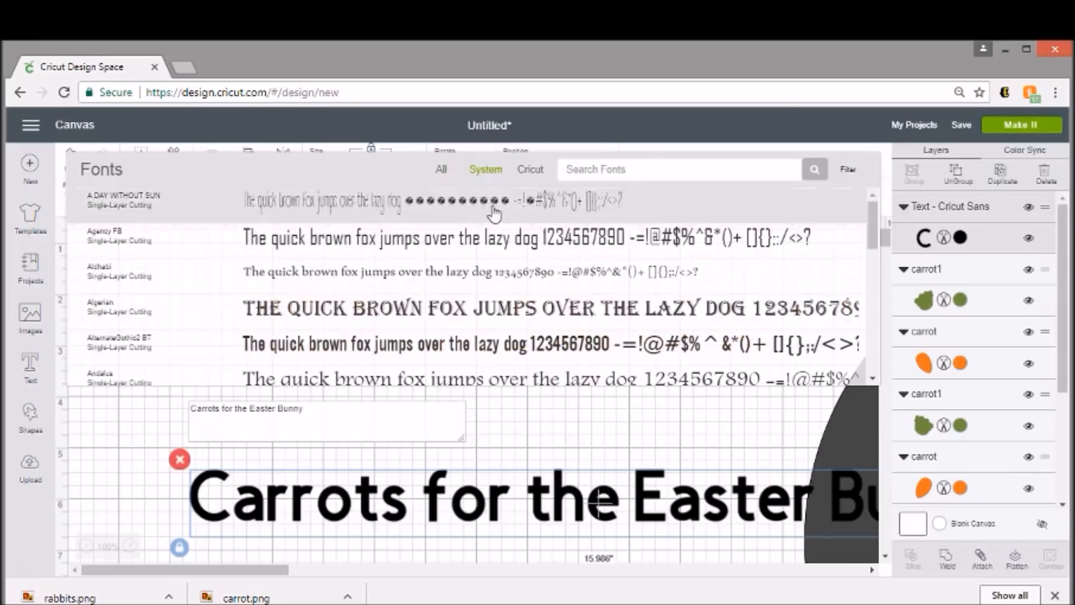
scroll(455, 211, "down", 6)
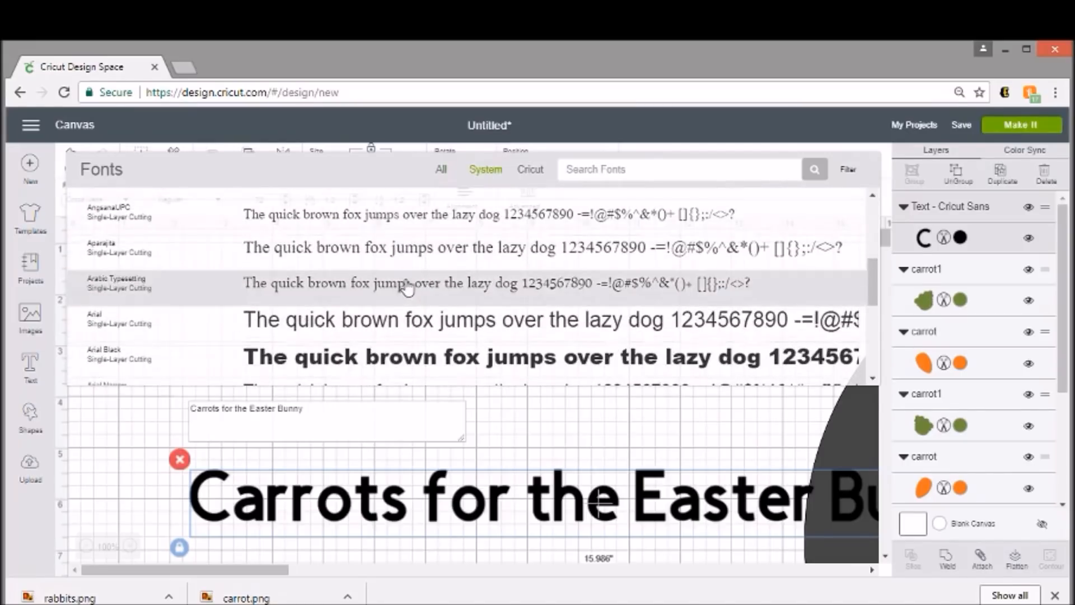
scroll(409, 287, "down", 5)
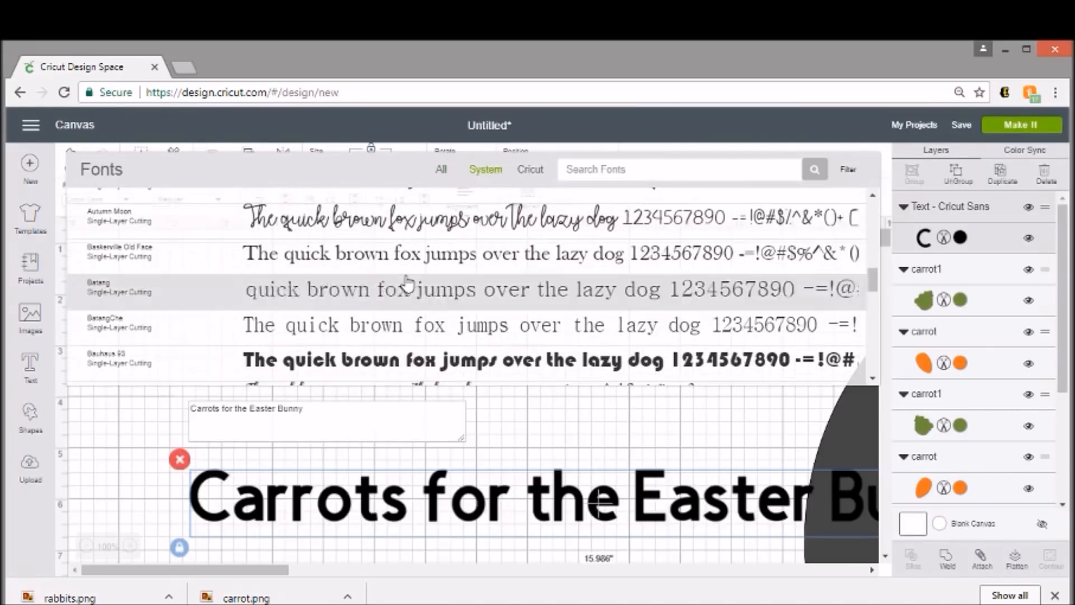
scroll(409, 282, "down", 5)
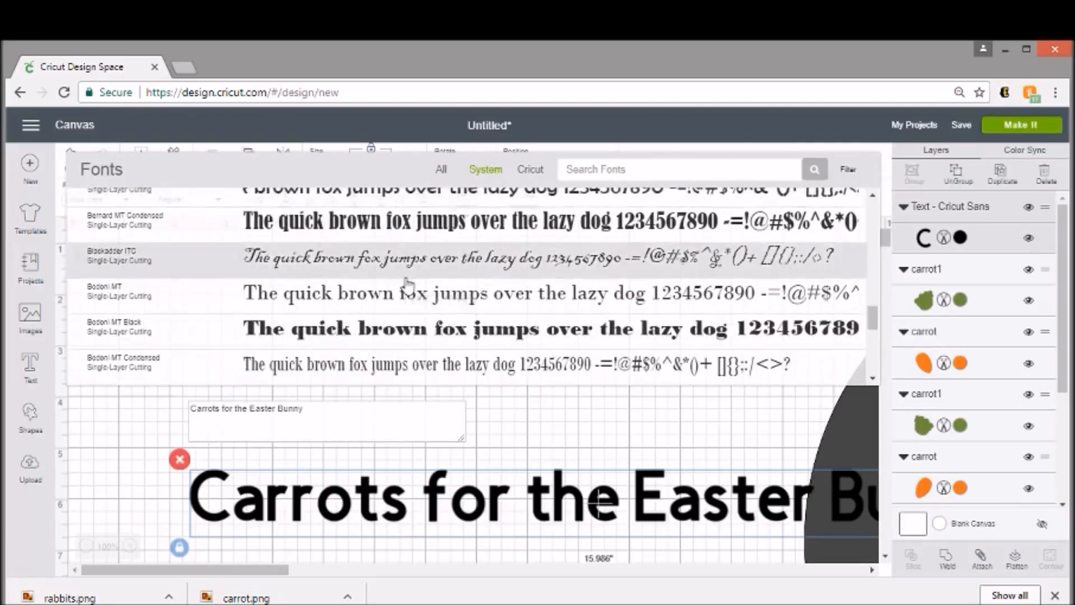
left_click(589, 173)
type("wall")
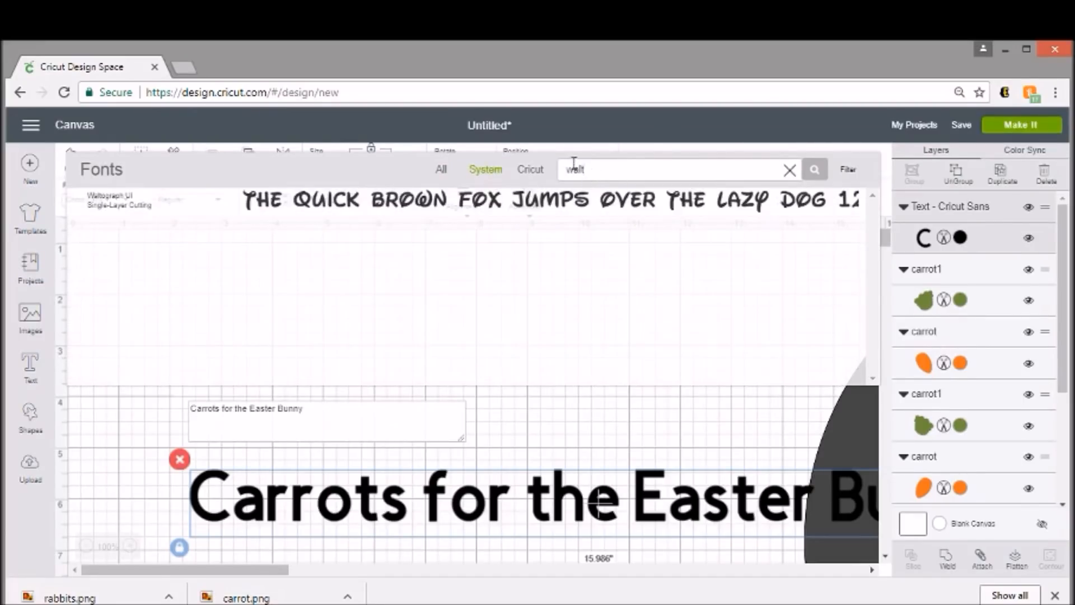
left_click(576, 203)
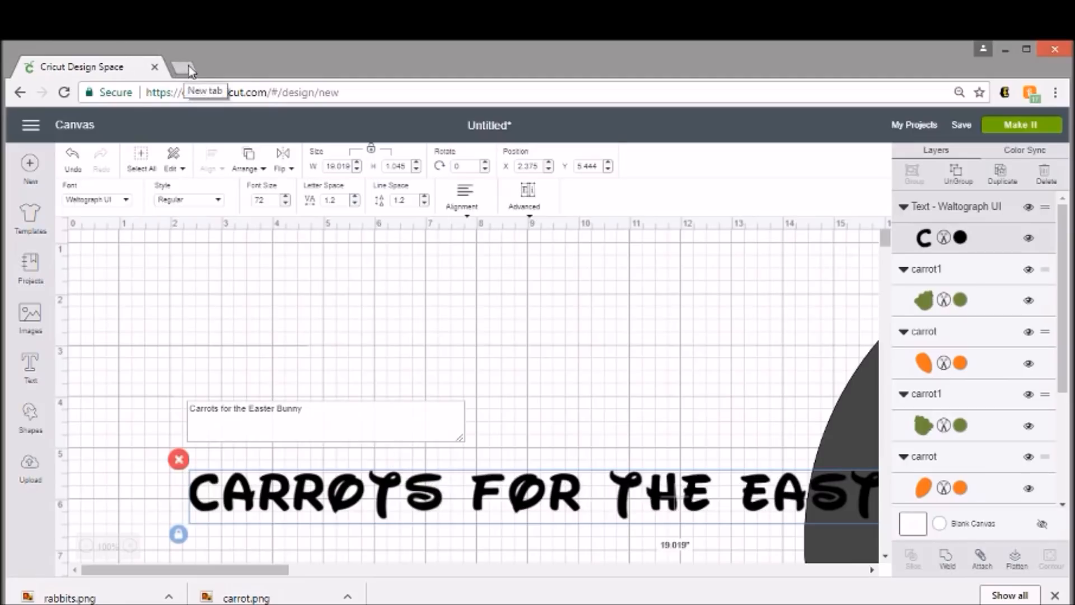
- Clear the font search and try the Cooper Black system font on the text
left_click(107, 203)
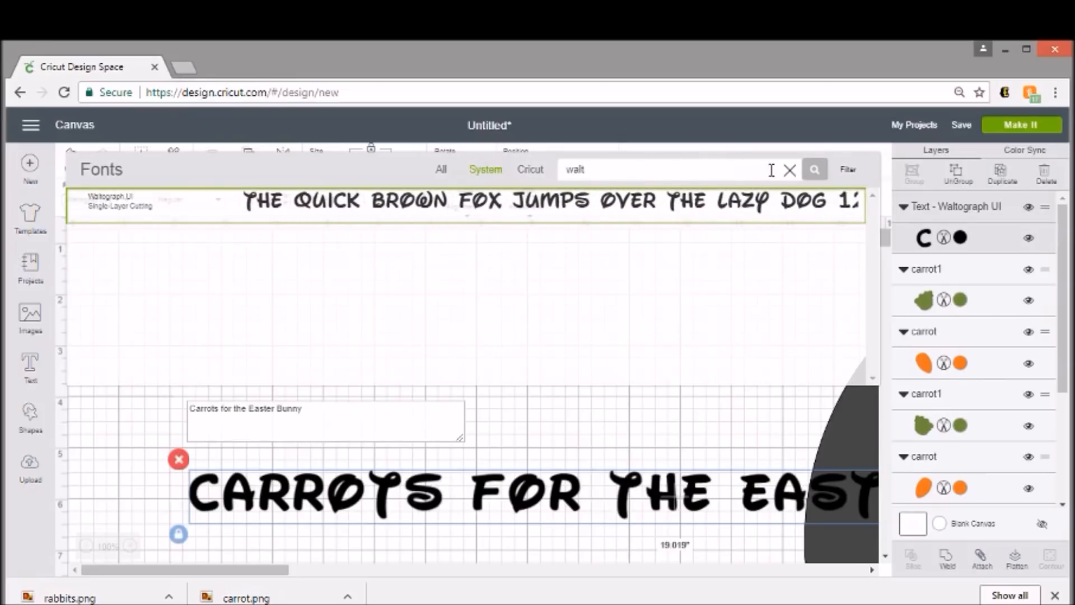
left_click(789, 170)
scroll(473, 314, "down", 3)
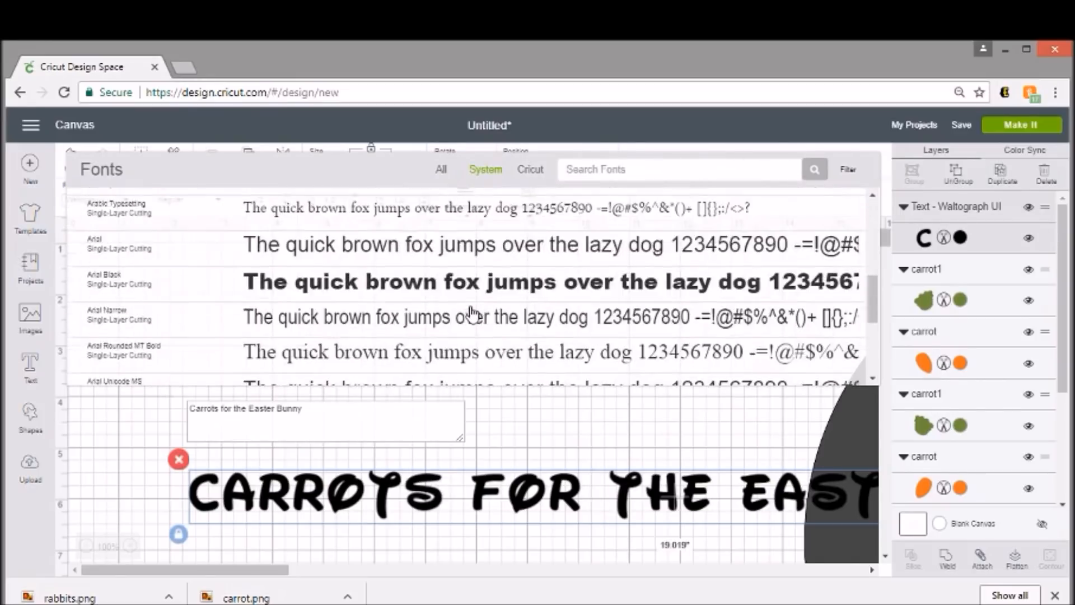
scroll(474, 313, "down", 6)
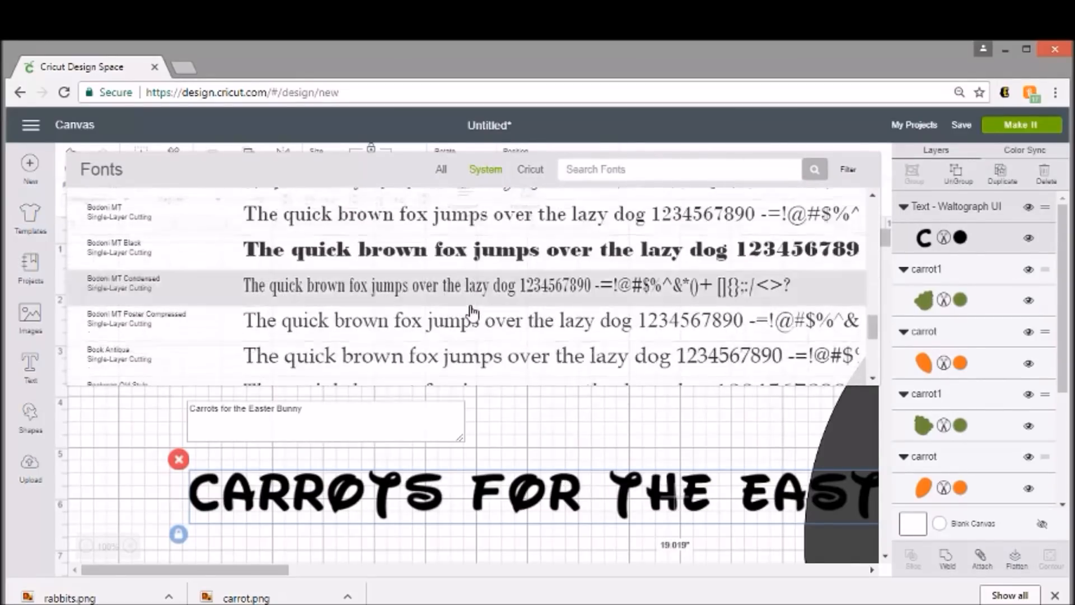
scroll(473, 312, "down", 2)
scroll(473, 312, "down", 6)
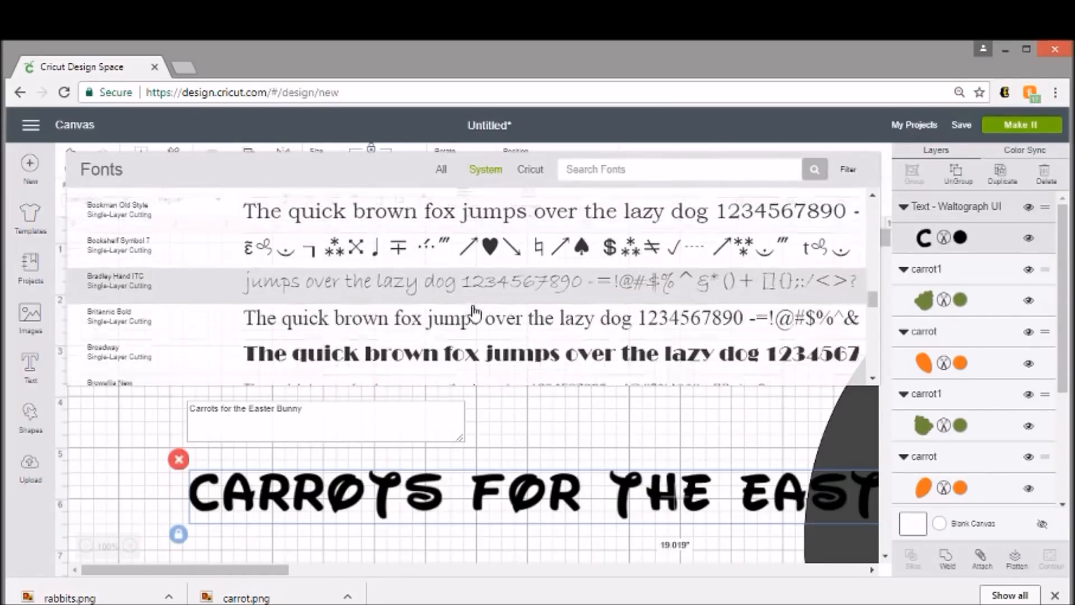
scroll(475, 312, "down", 6)
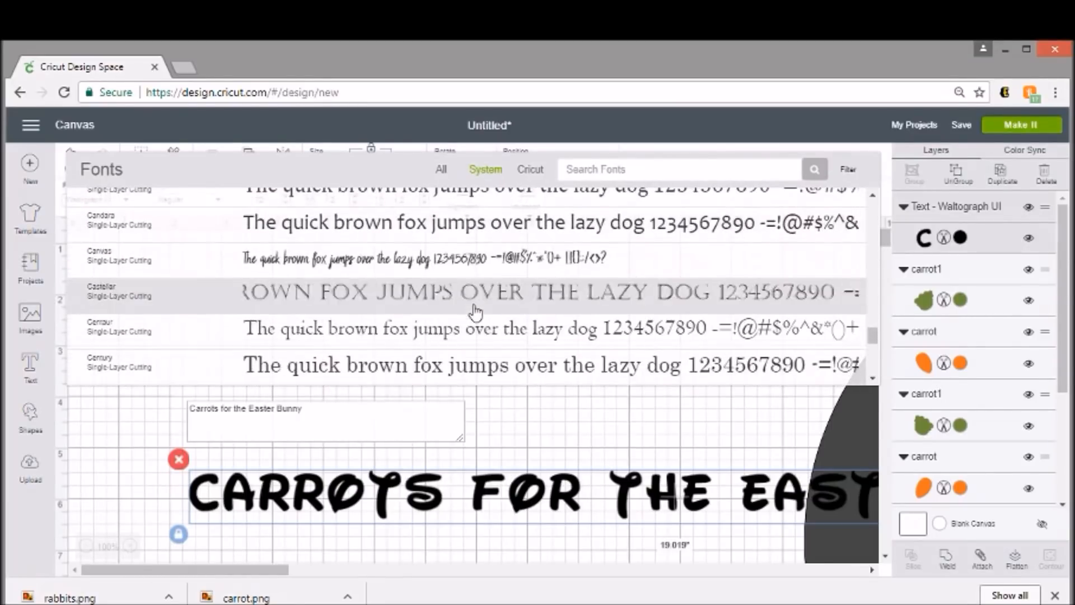
scroll(474, 310, "down", 5)
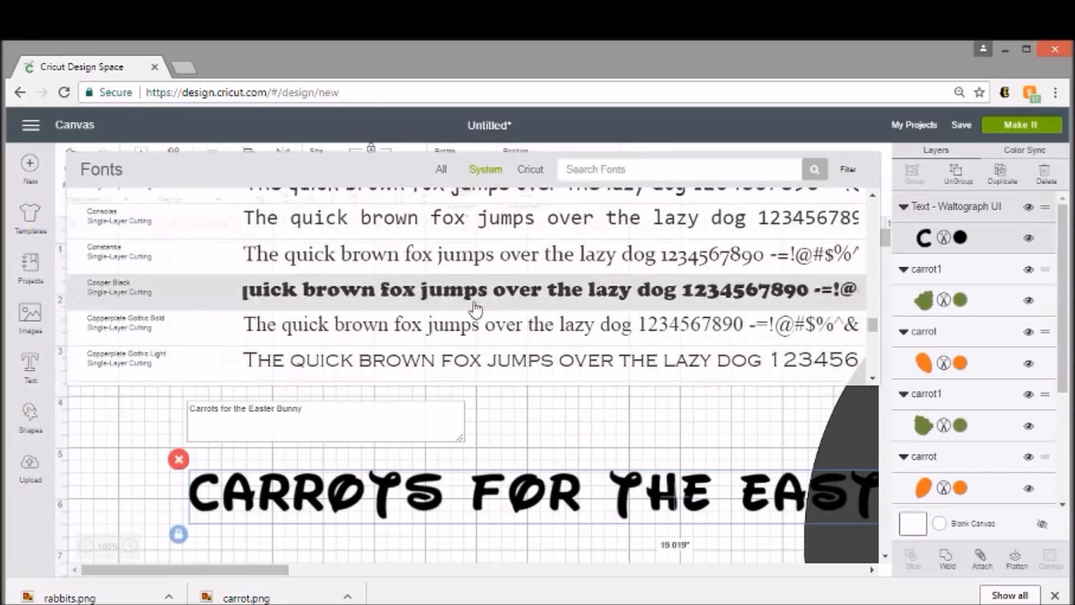
left_click(475, 309)
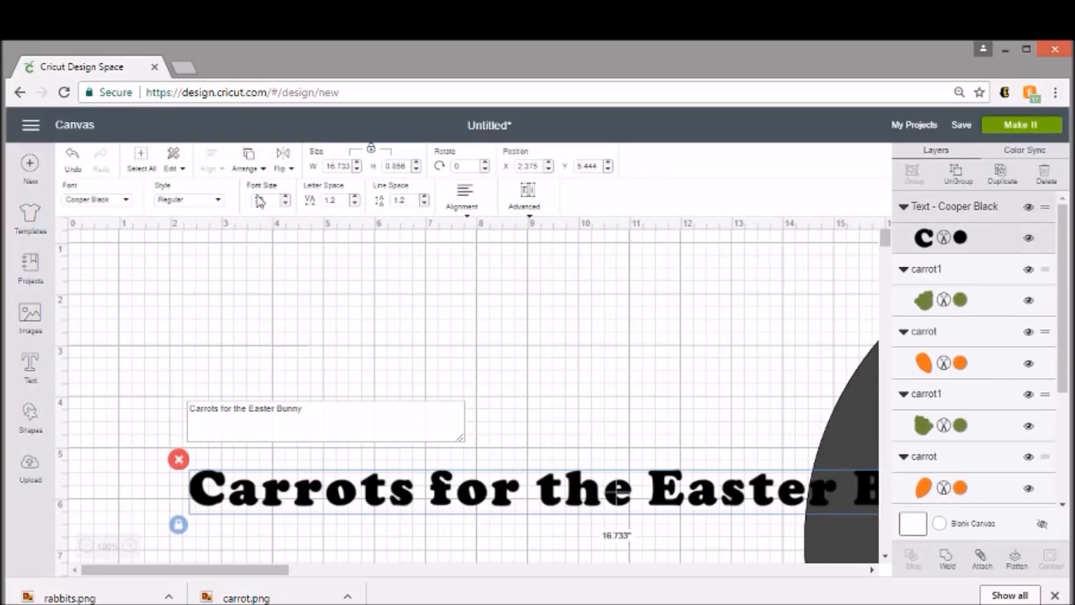
- Set the font of the "Carrots for the Easter Bunny" text to Forte
left_click(106, 206)
scroll(345, 323, "down", 6)
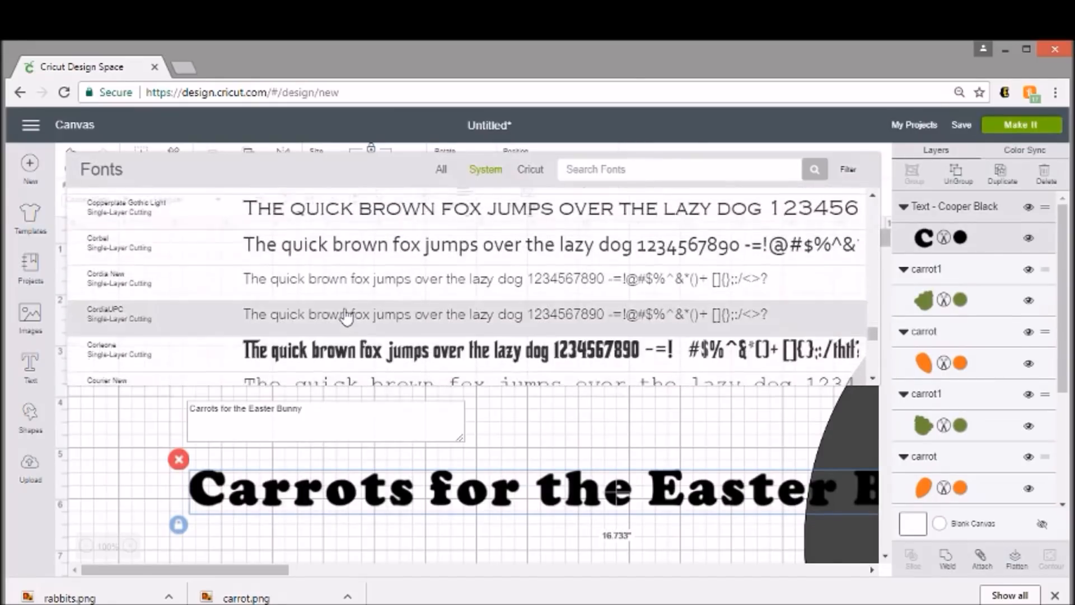
scroll(347, 310, "down", 6)
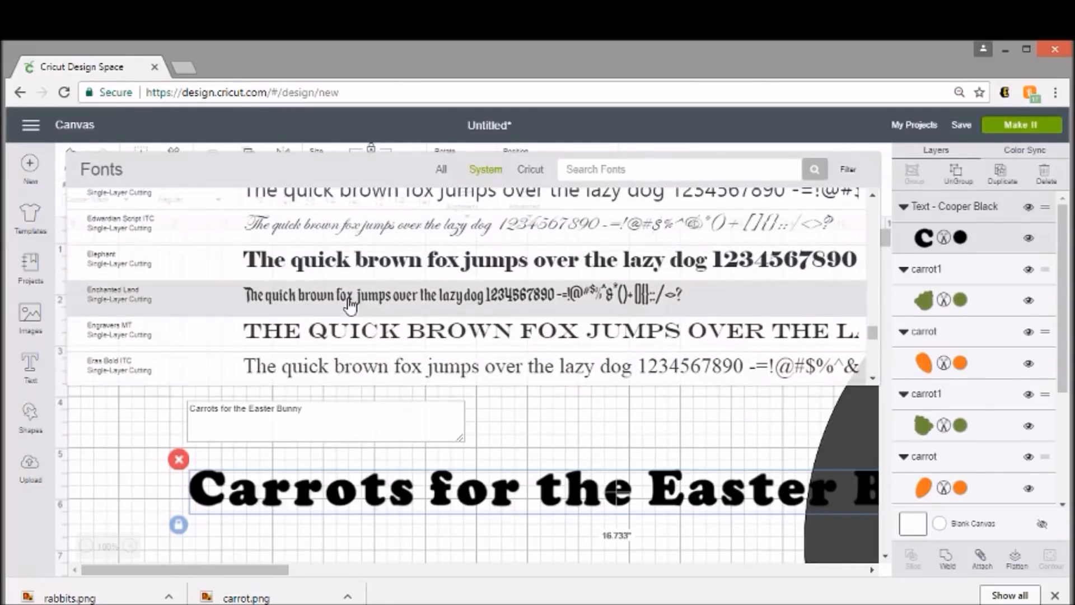
scroll(350, 305, "down", 3)
scroll(352, 300, "down", 8)
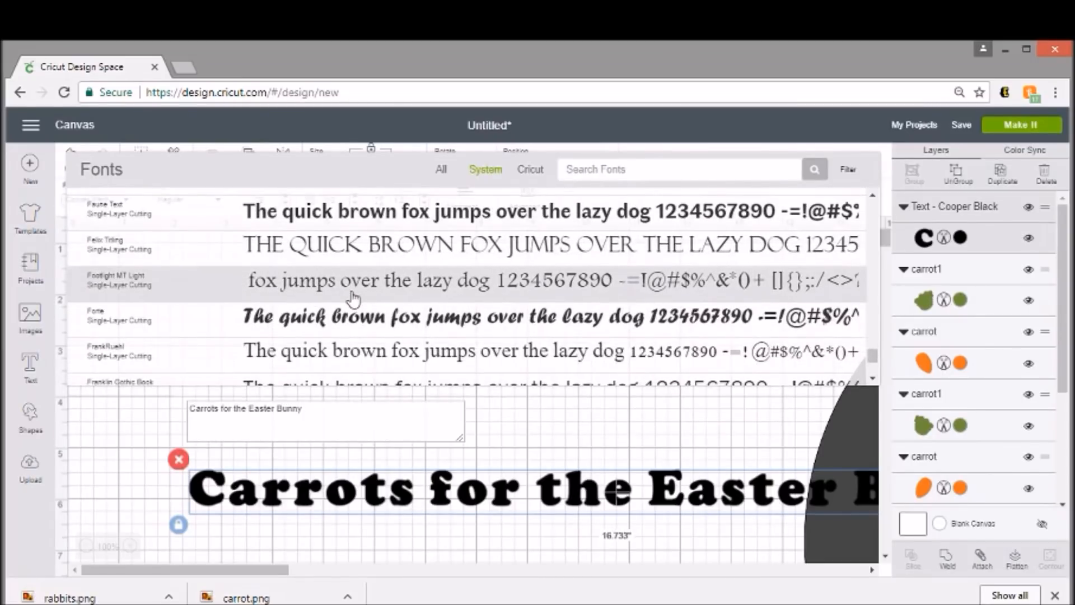
scroll(359, 291, "down", 2)
left_click(375, 256)
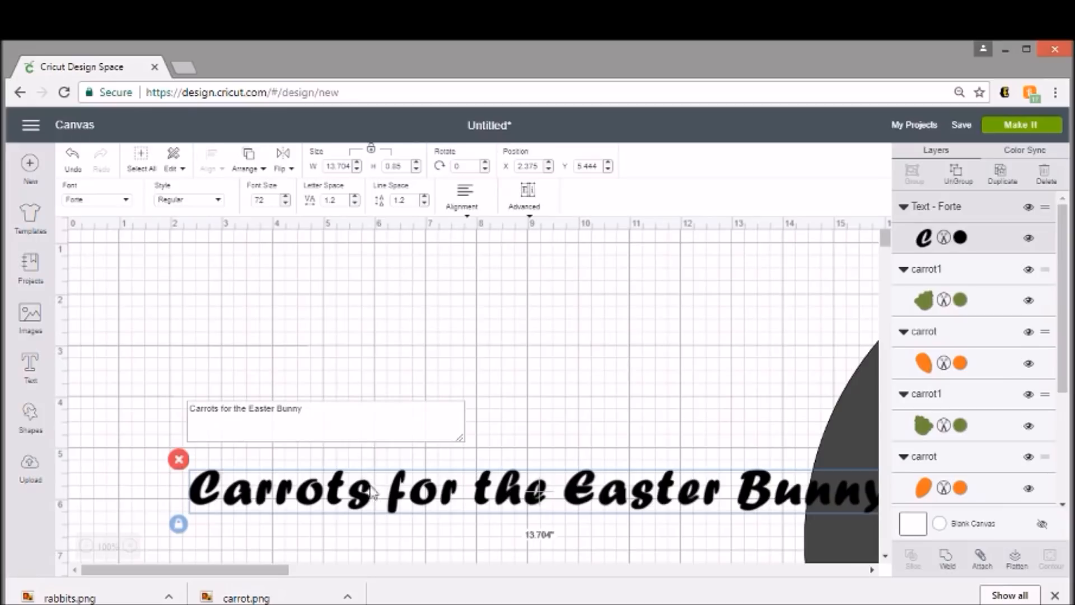
- Move the text to the empty upper-left area of the canvas and ungroup it into separate letters
left_click_drag(429, 493, 364, 326)
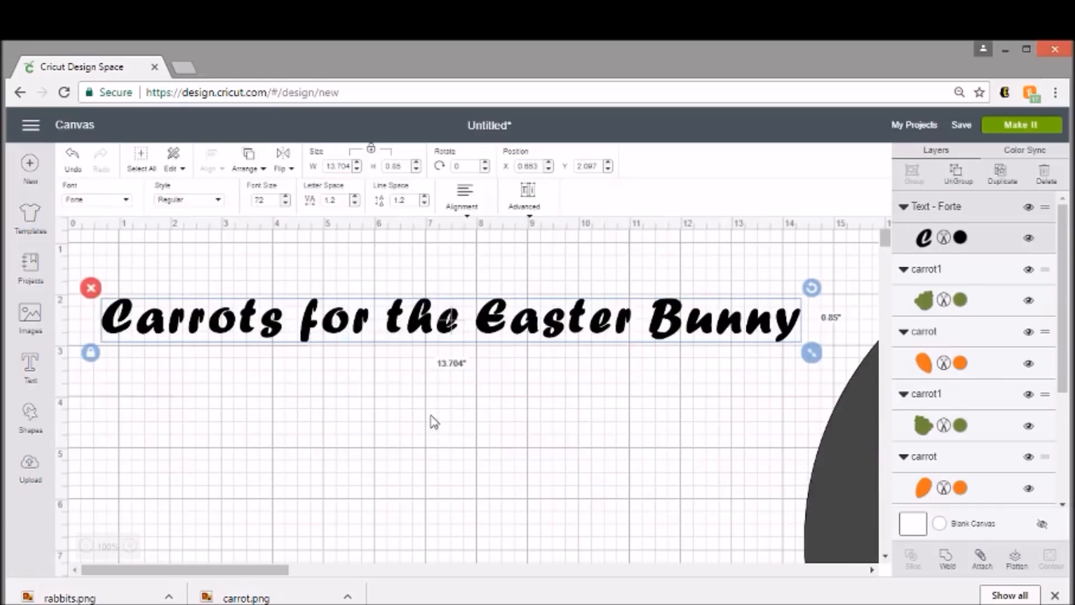
key("ctrl+minus")
key("ctrl+minus")
key("ctrl+minus")
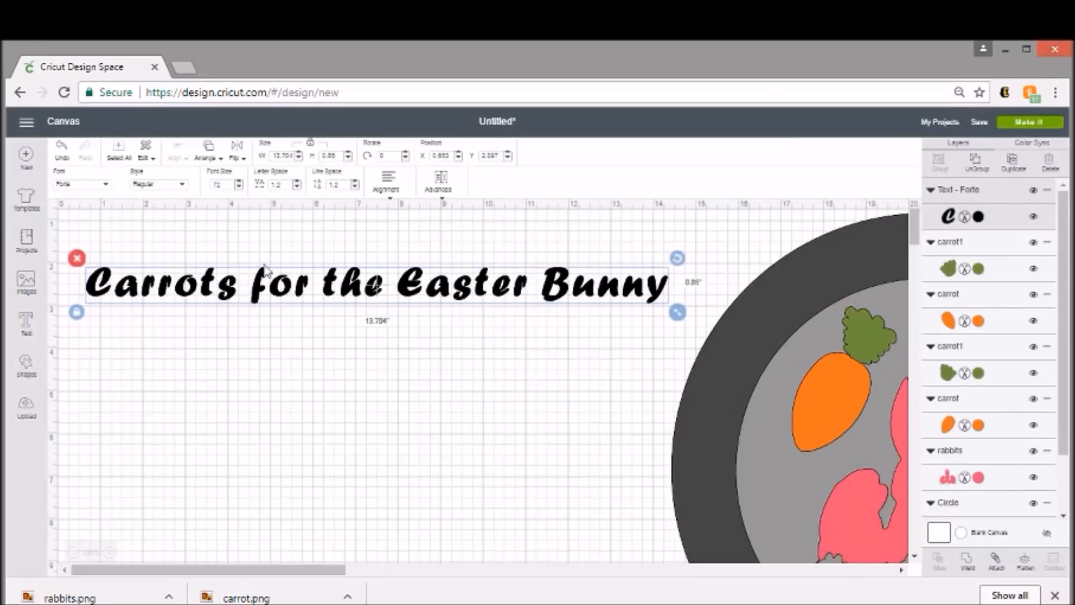
left_click(976, 162)
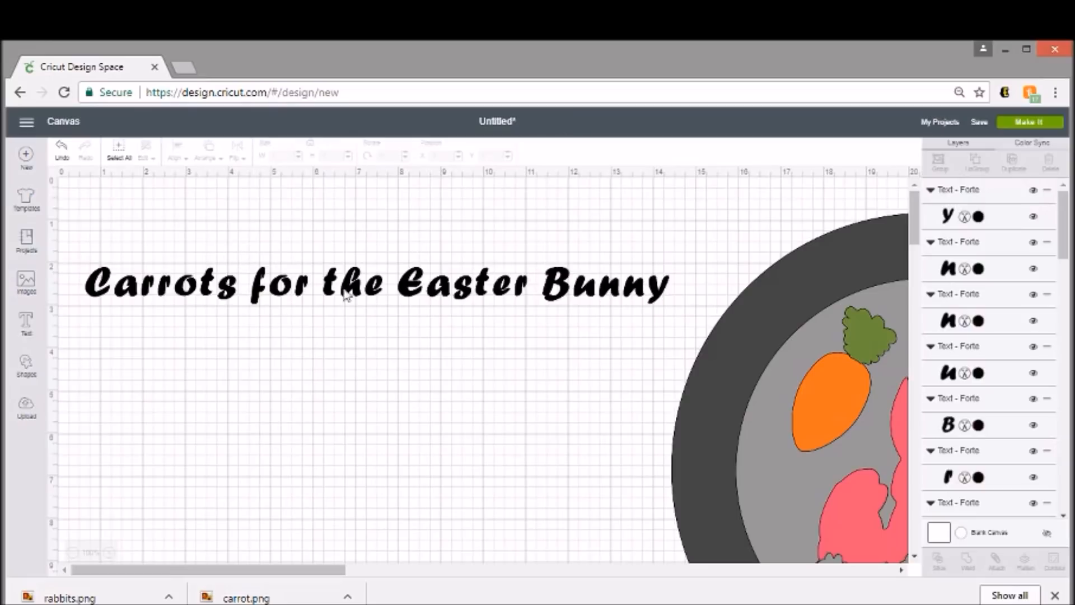
- Move the letter C onto the upper-left part of the dark ring of the 12-inch circle
left_click(101, 288)
left_click_drag(176, 367, 745, 343)
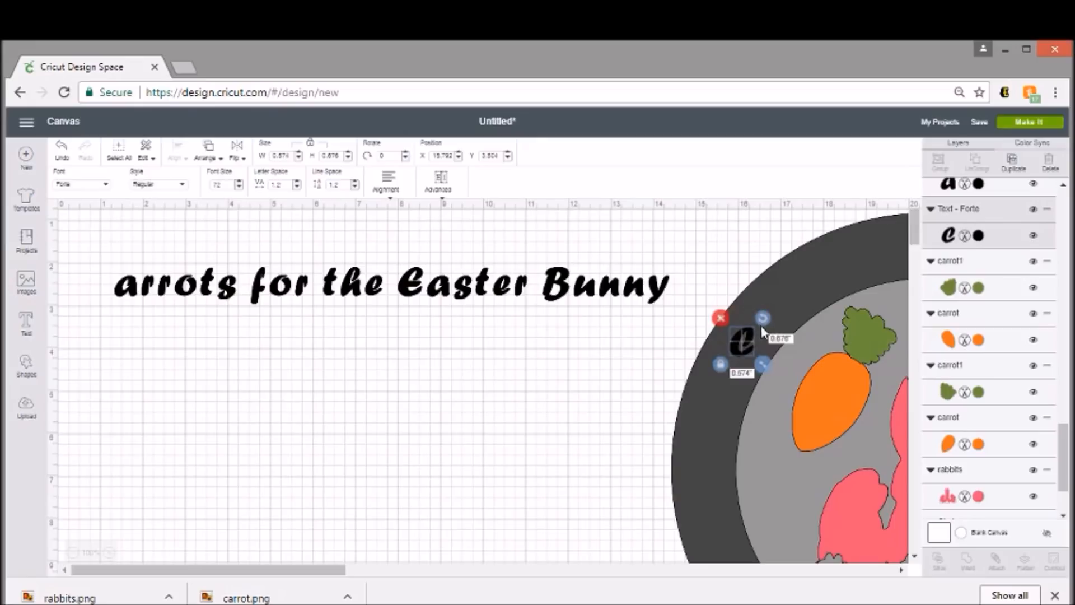
key("ctrl+plus")
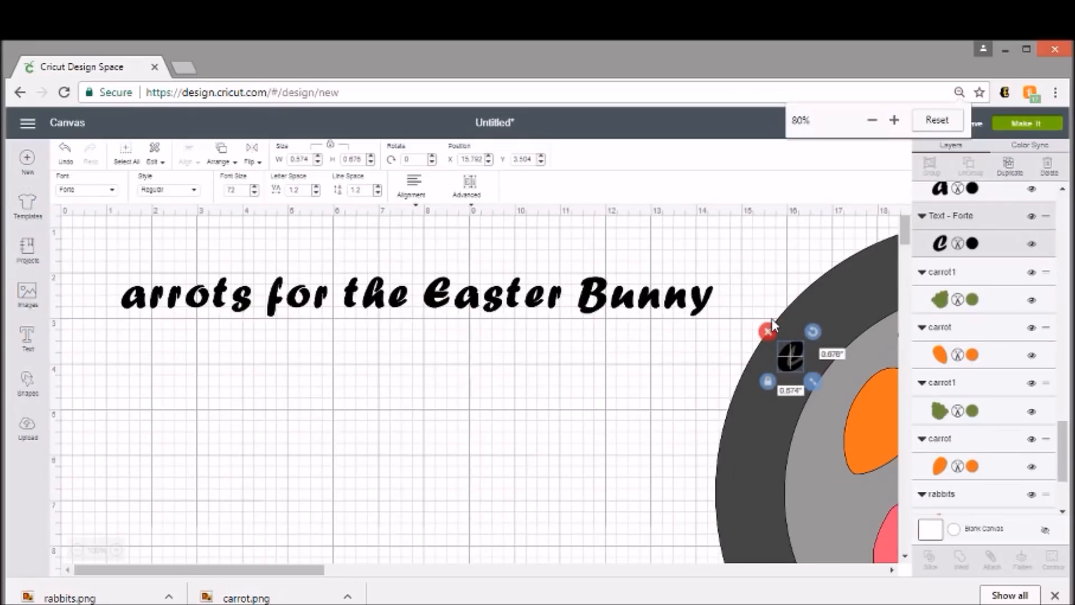
key("ctrl+plus")
left_click_drag(266, 570, 344, 570)
left_click(1052, 595)
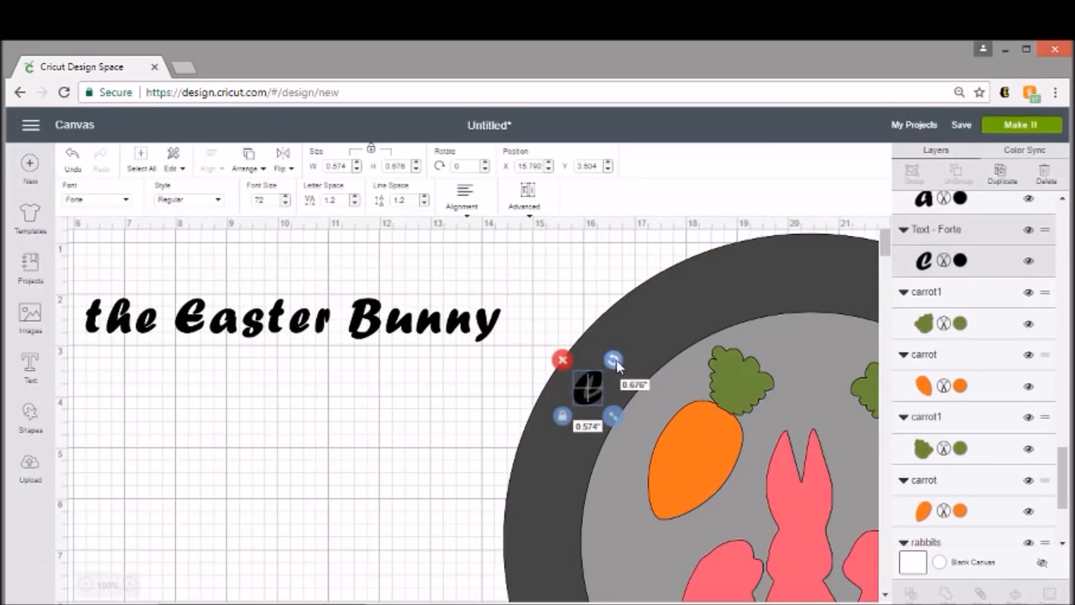
- Rotate the letter C to about 306° and enlarge it to about 0.92 by 1.22 inches to fit the ring
left_click_drag(616, 360, 580, 351)
mouse_move(615, 418)
left_mouse_down()
mouse_move(631, 439)
mouse_move(589, 405)
mouse_move(631, 431)
left_mouse_up()
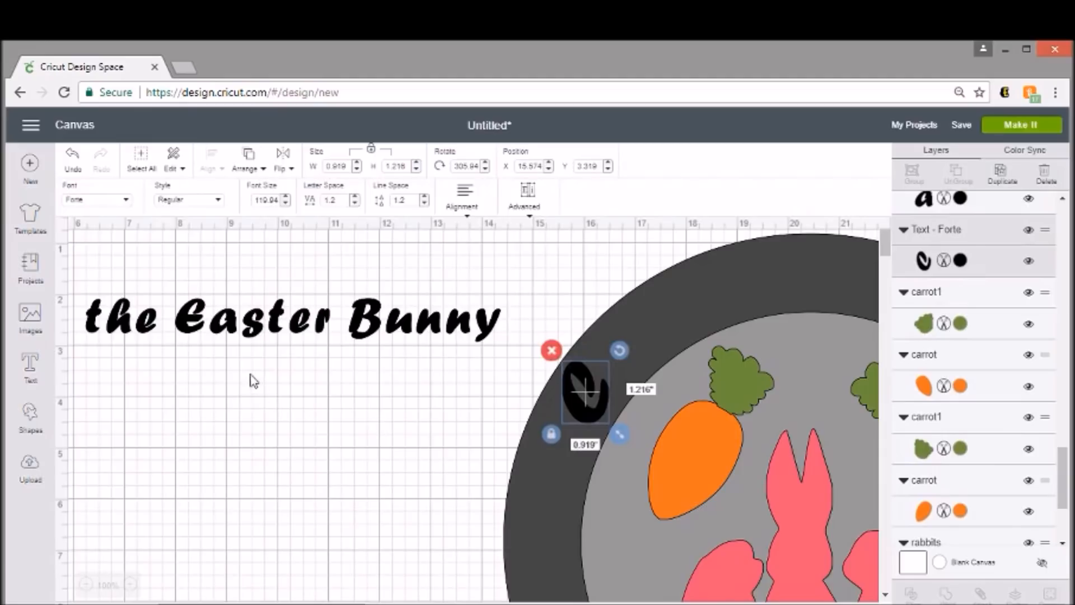
left_click(211, 496)
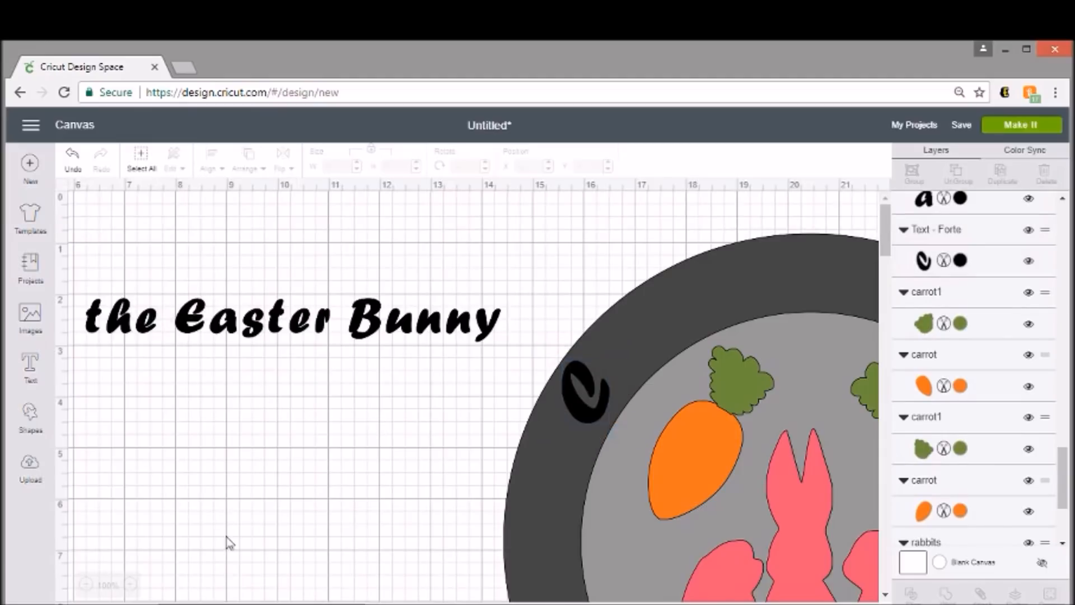
- Position the letters a and r beside the C on the dark ring, rotating and enlarging the a to follow the curve
left_click_drag(203, 604, 140, 604)
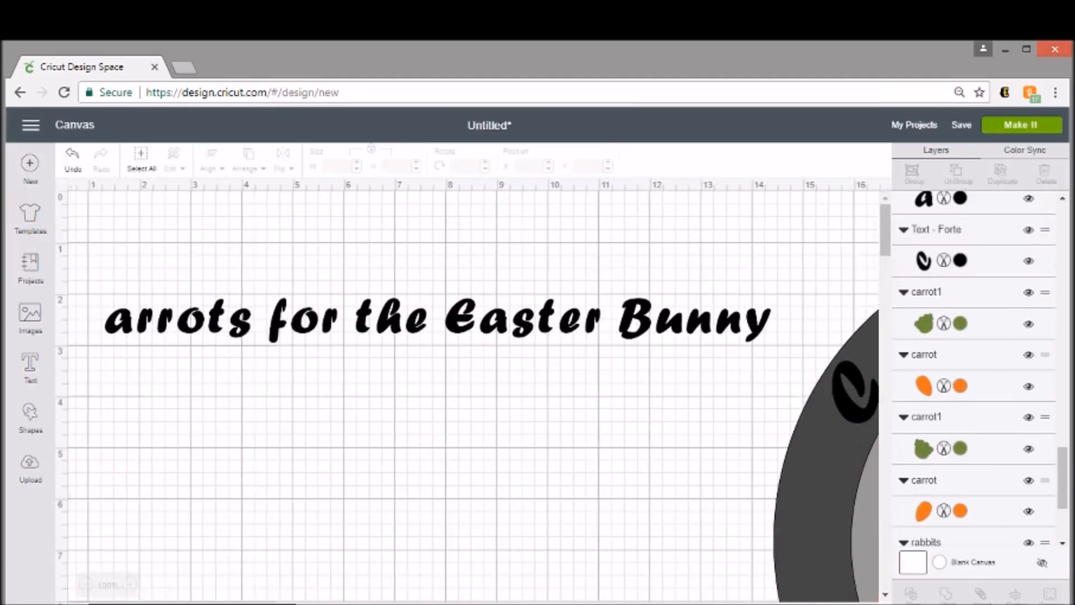
left_click_drag(112, 332, 871, 353)
left_click_drag(278, 603, 408, 602)
left_click_drag(381, 327, 359, 316)
left_click_drag(358, 353, 376, 346)
left_click_drag(408, 382, 438, 401)
mouse_move(402, 364)
left_mouse_down()
mouse_move(391, 344)
mouse_move(421, 323)
mouse_move(383, 364)
left_mouse_up()
left_click_drag(330, 603, 150, 602)
left_click_drag(137, 330, 849, 338)
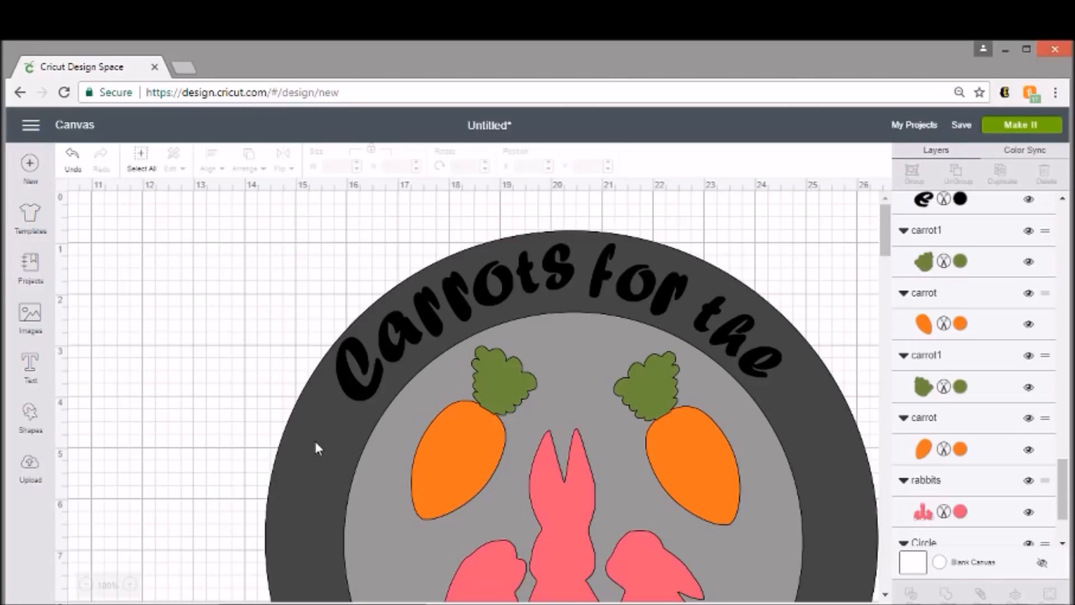
- Check the lettering around the ring, and delete the dark 12-inch circle from the design
scroll(331, 360, "down", 5)
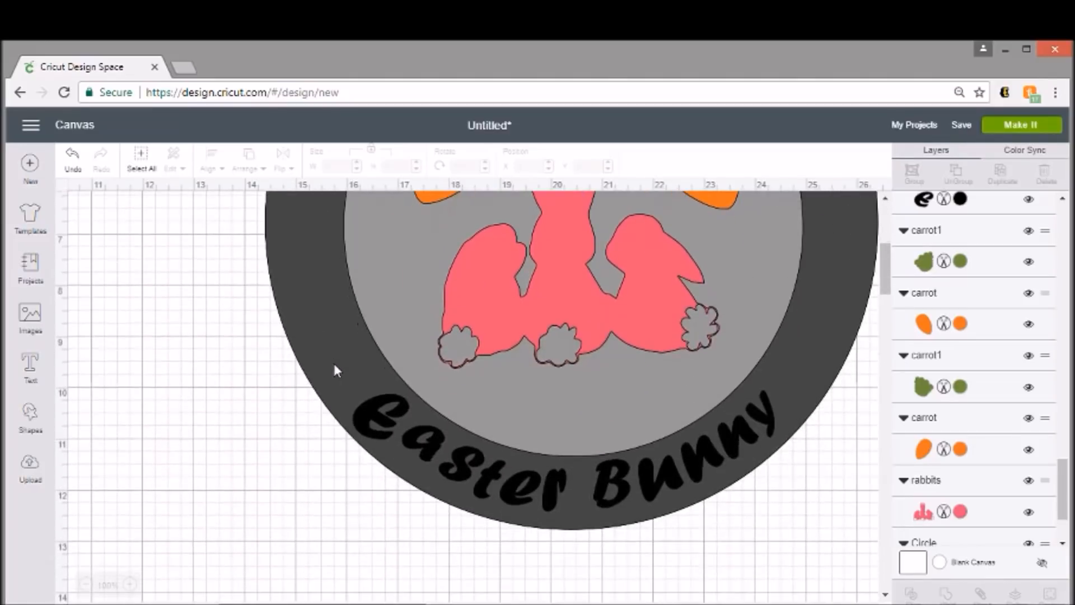
scroll(342, 381, "up", 4)
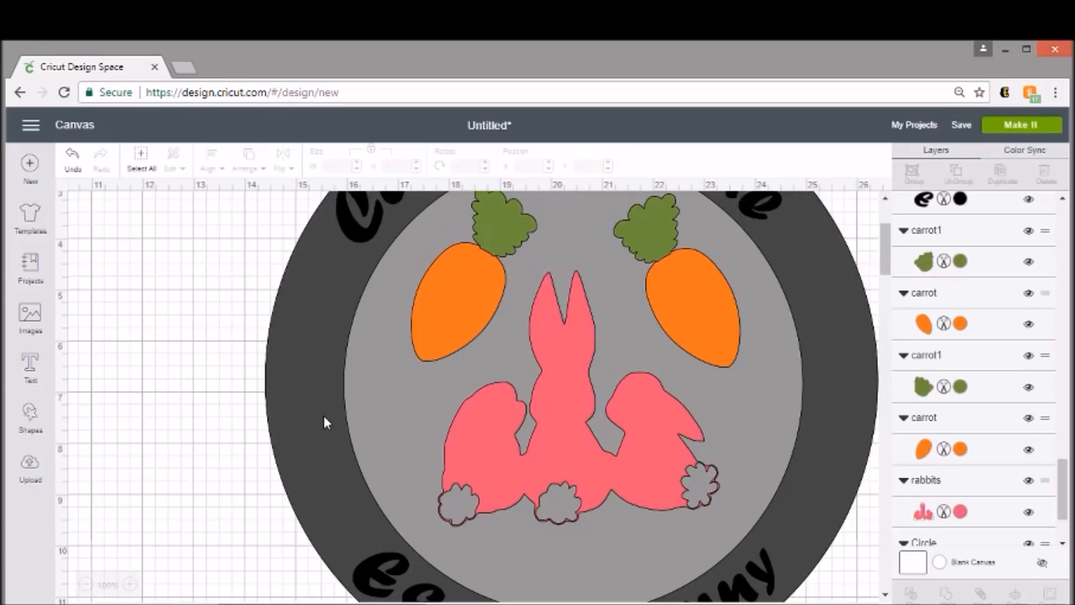
left_click(304, 375)
scroll(300, 369, "up", 3)
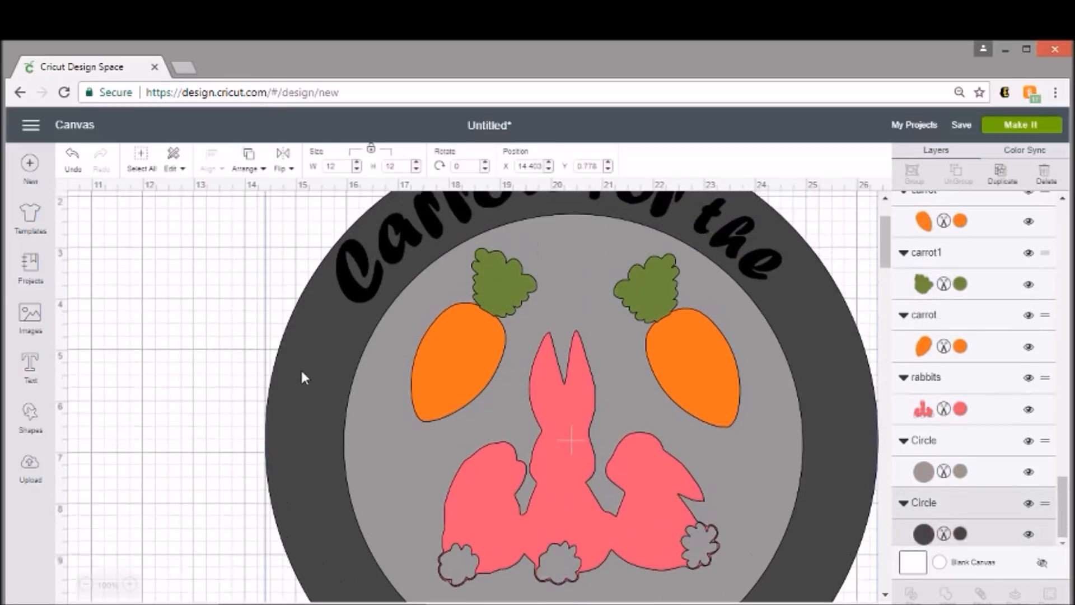
left_click(254, 220)
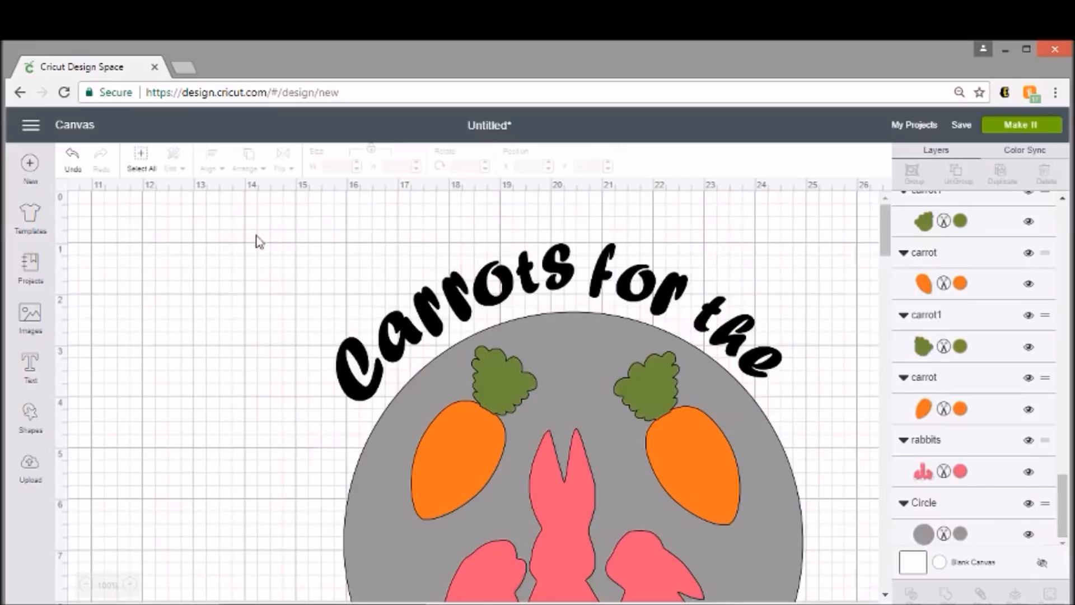
- Delete the gray 9-inch circle and check the remaining rabbits, carrots and curved lettering
left_click(388, 459)
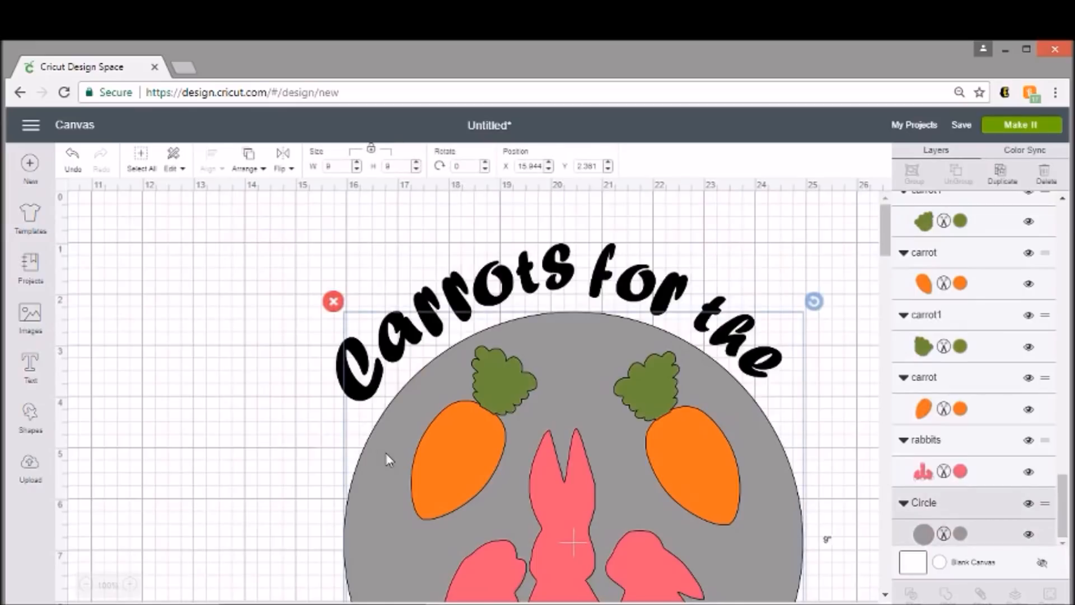
left_click(333, 303)
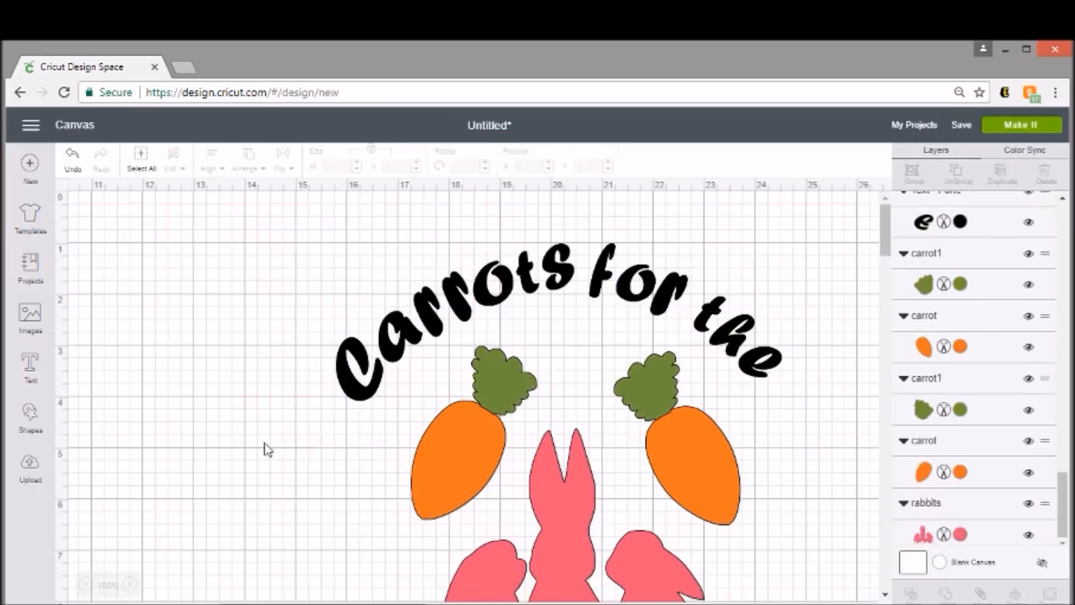
scroll(267, 449, "down", 2)
scroll(268, 448, "down", 3)
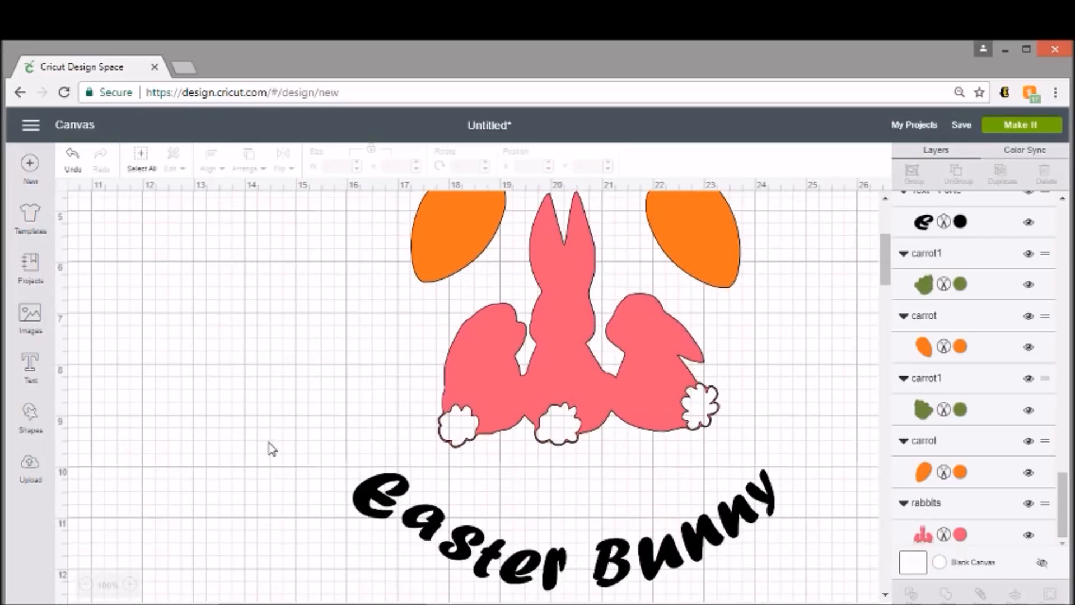
- Select all the letters of the curved words "Easter Bunny" below the rabbits, group them and attach them together
scroll(271, 447, "down", 2)
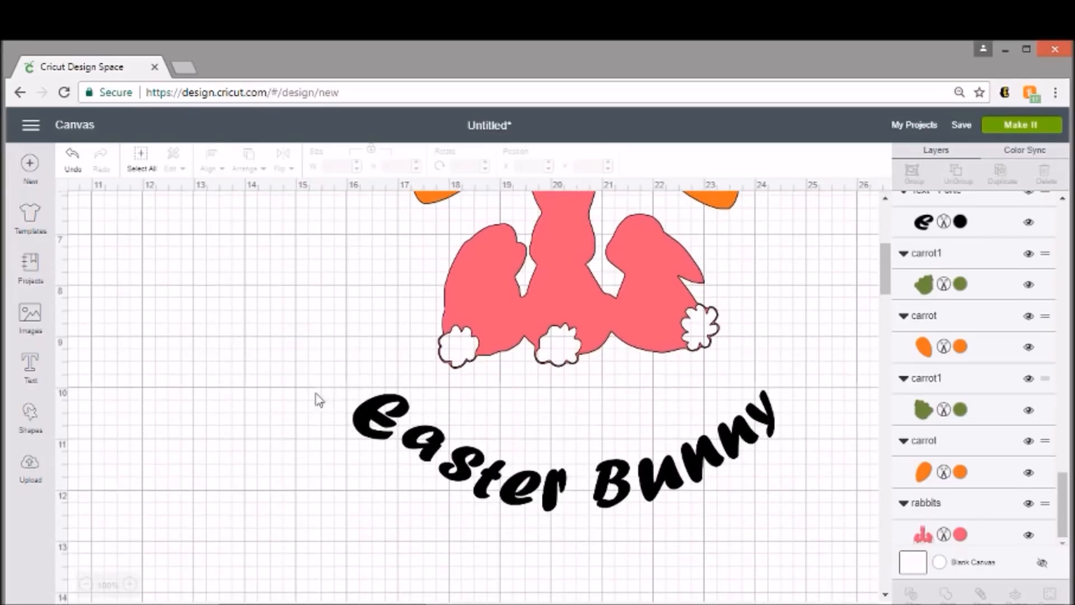
left_click_drag(321, 396, 795, 512)
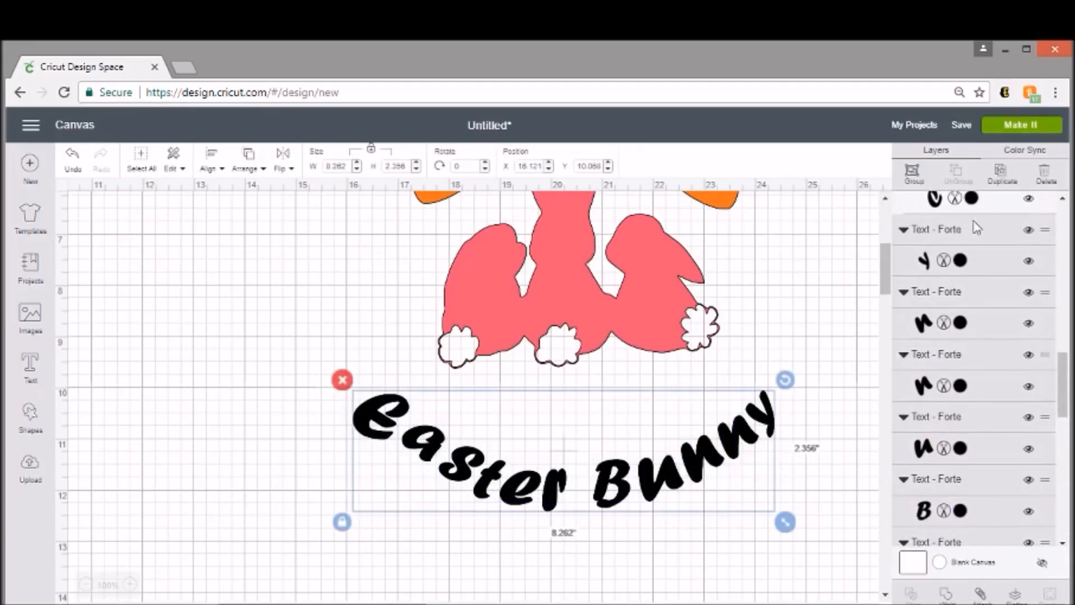
left_click(922, 178)
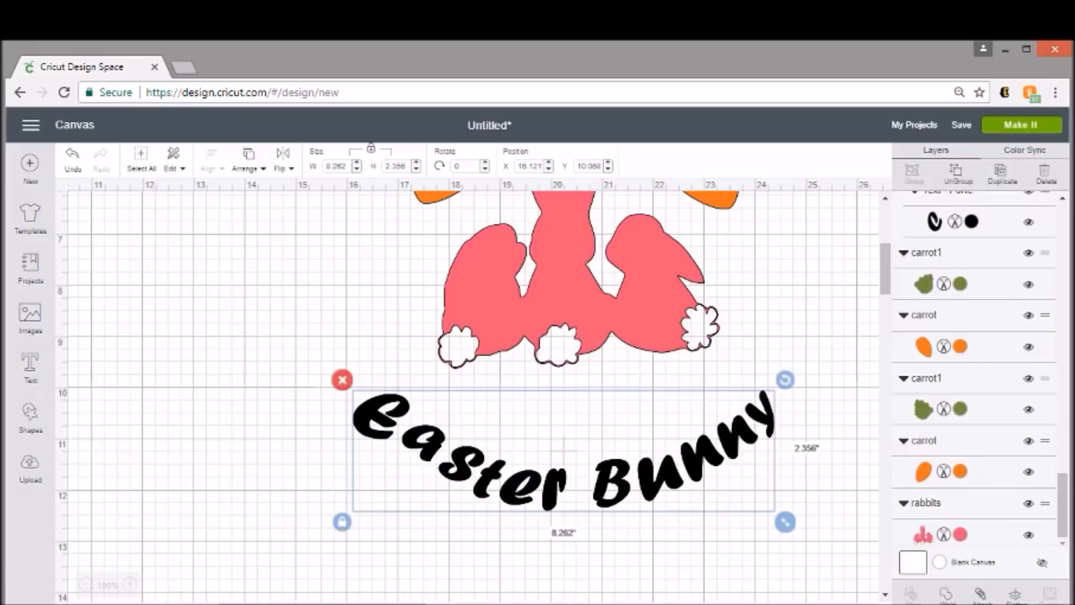
left_click(979, 595)
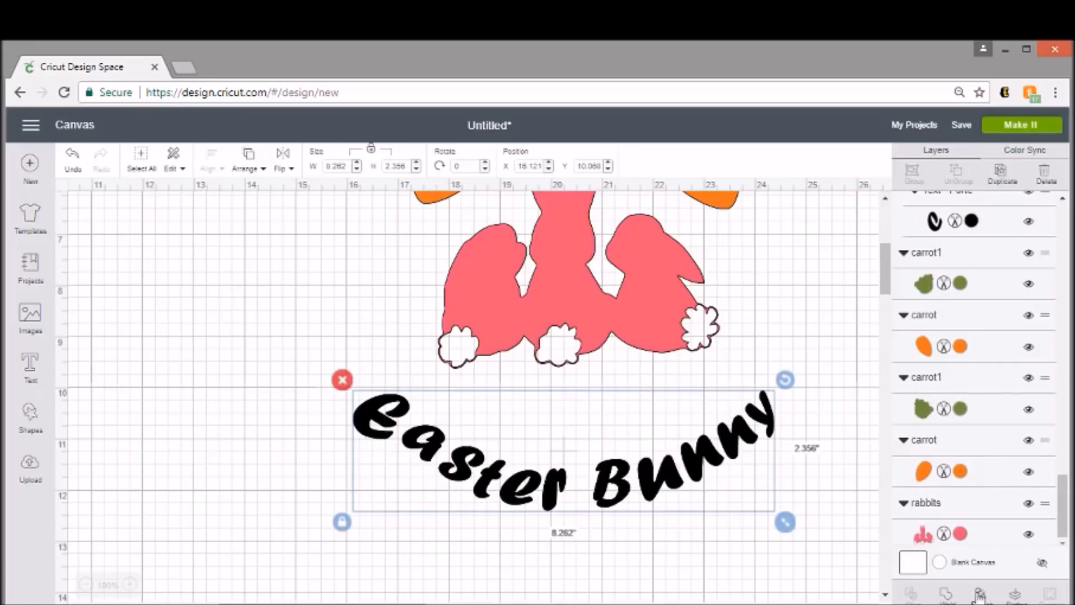
left_click(332, 276)
- Check that the upper curved lettering "Carrots for the" is attached as one object, and send the design to mat preparation
scroll(331, 276, "up", 7)
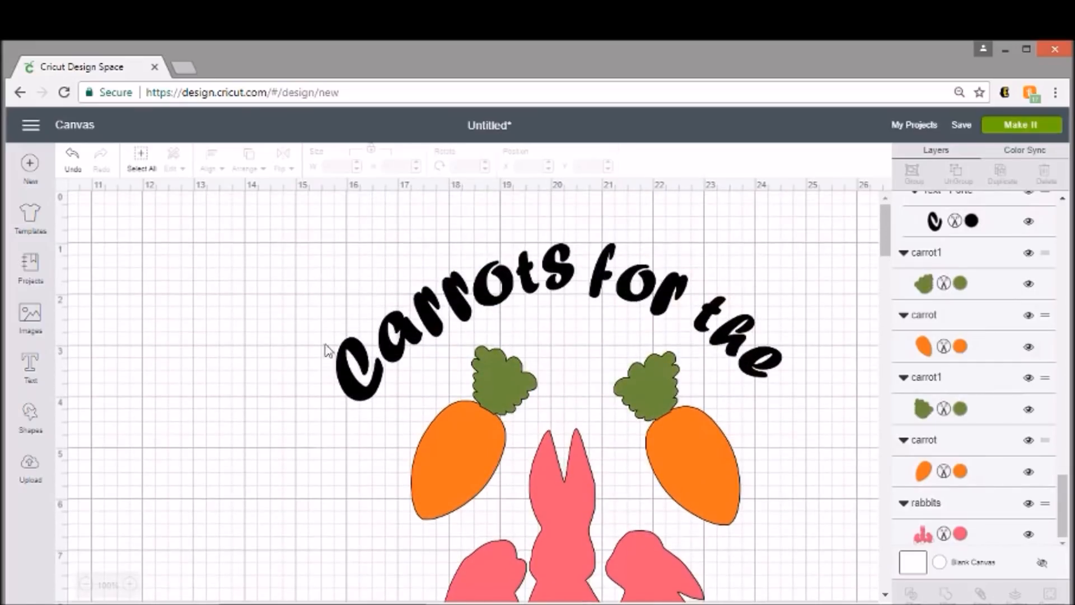
left_click(347, 361)
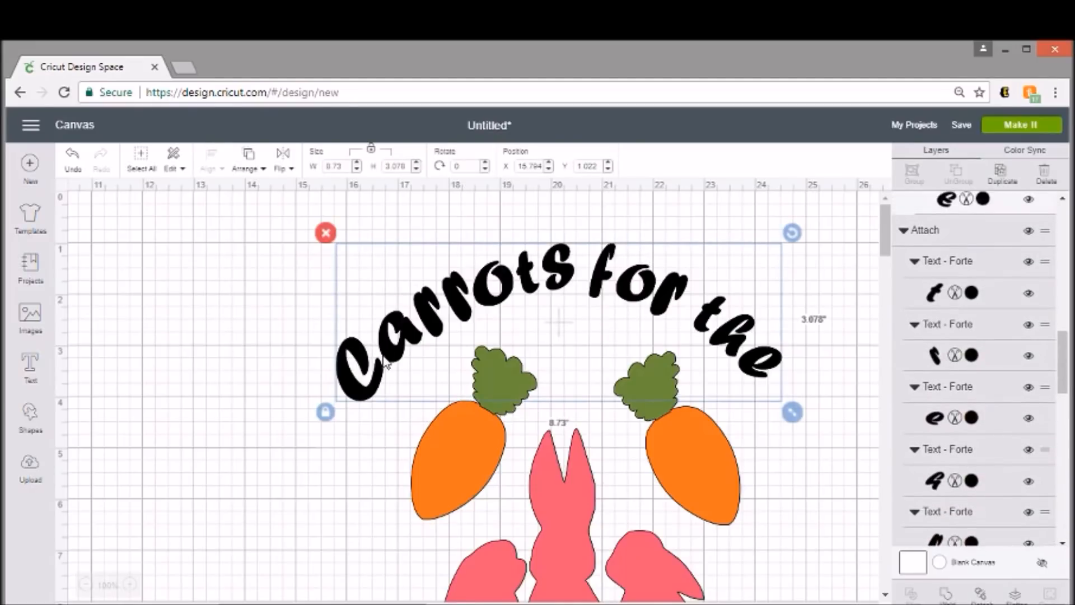
scroll(397, 364, "down", 5)
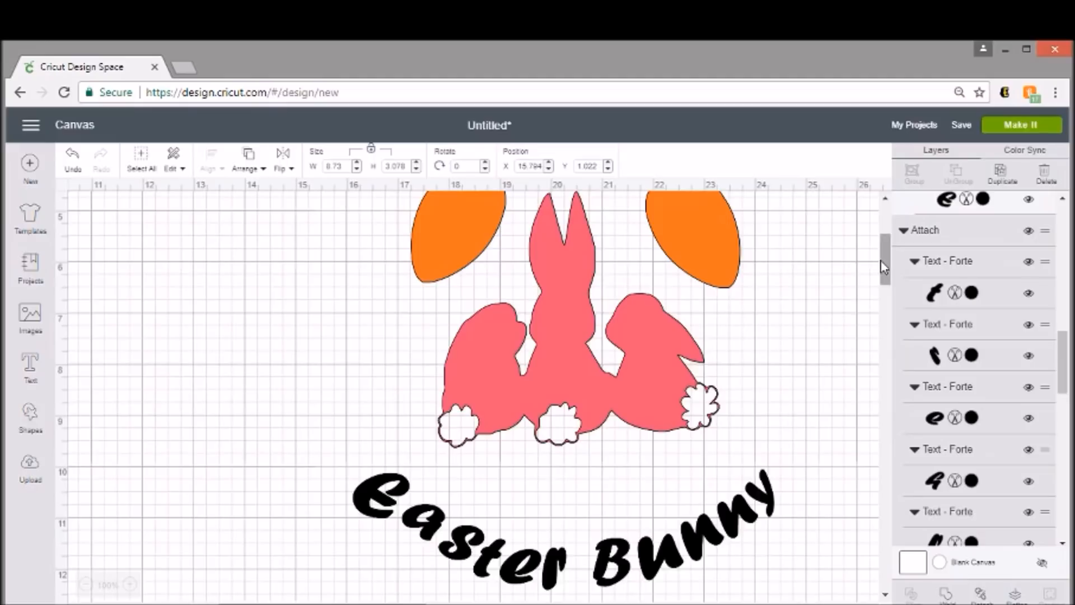
left_click(1011, 128)
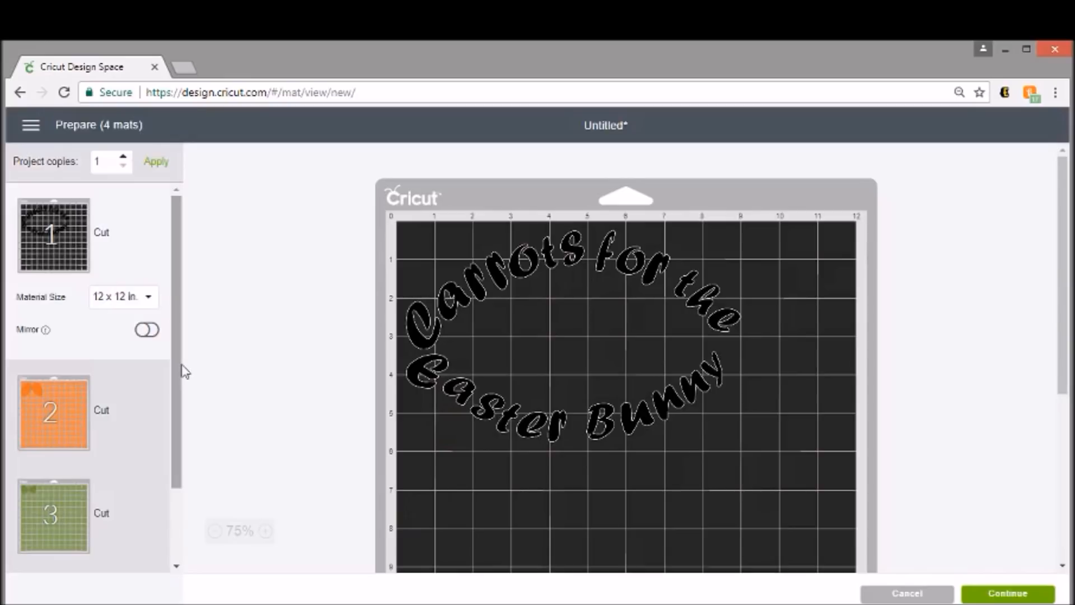
- Review the orange carrot, green carrot-top and pink rabbit cutting mats, and return to the black lettering mat
left_click_drag(177, 377, 180, 410)
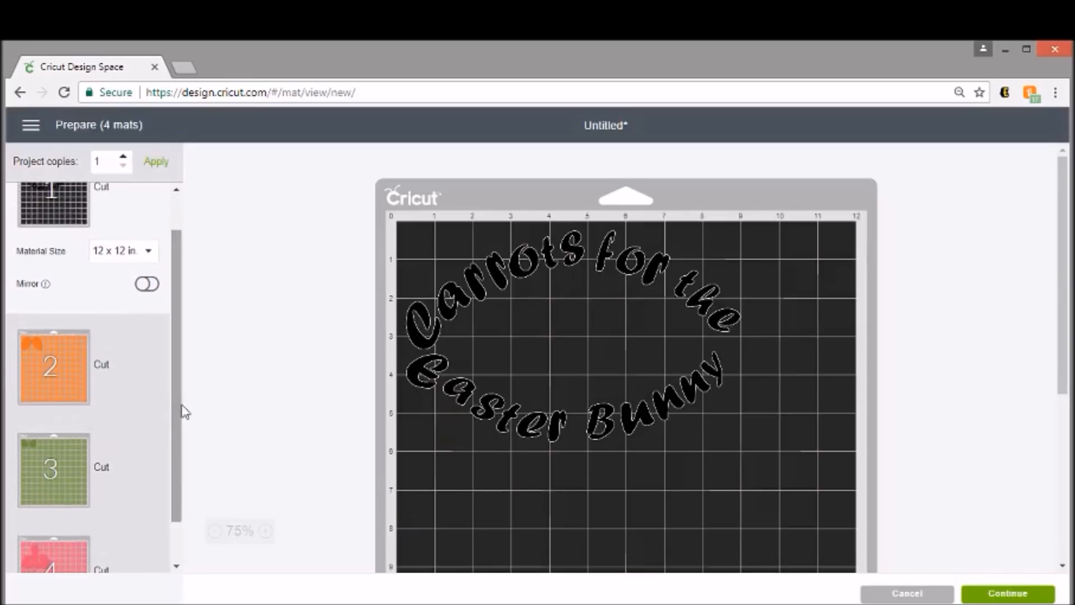
left_click(41, 365)
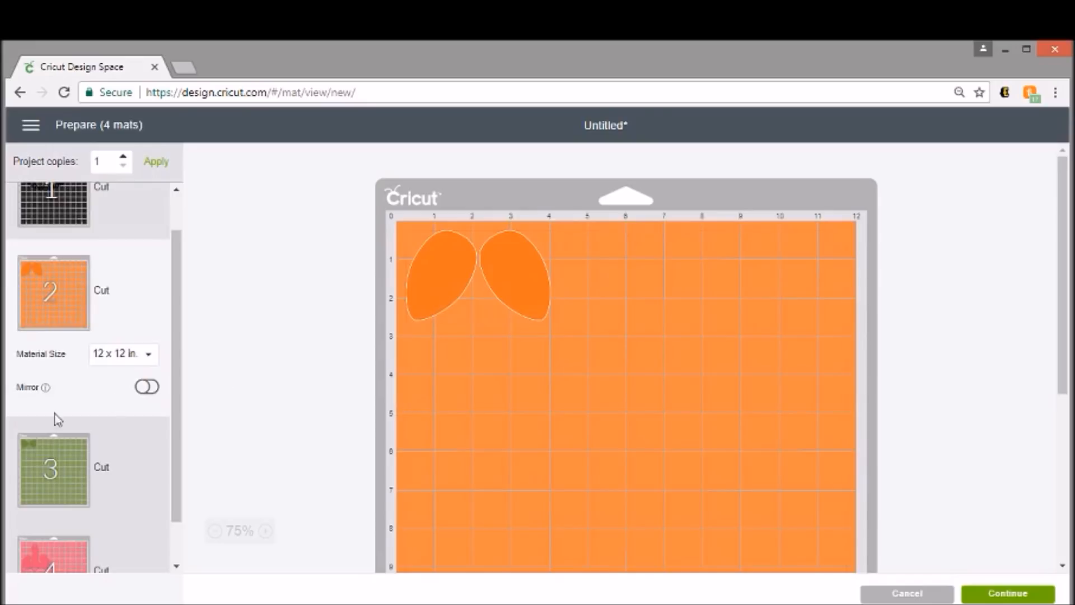
left_click(51, 465)
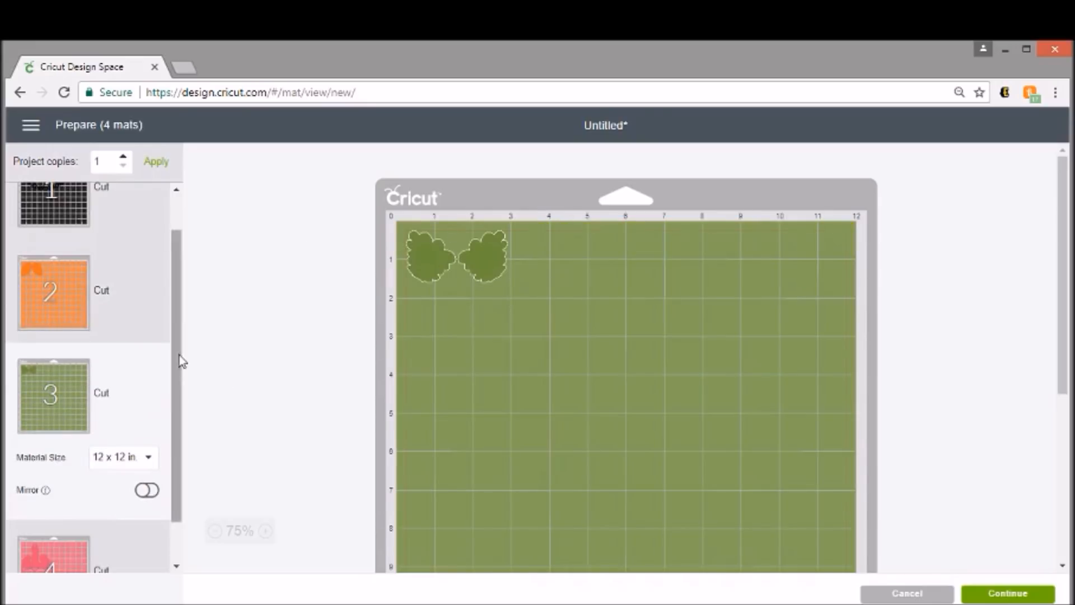
scroll(179, 384, "down", 2)
left_click(85, 491)
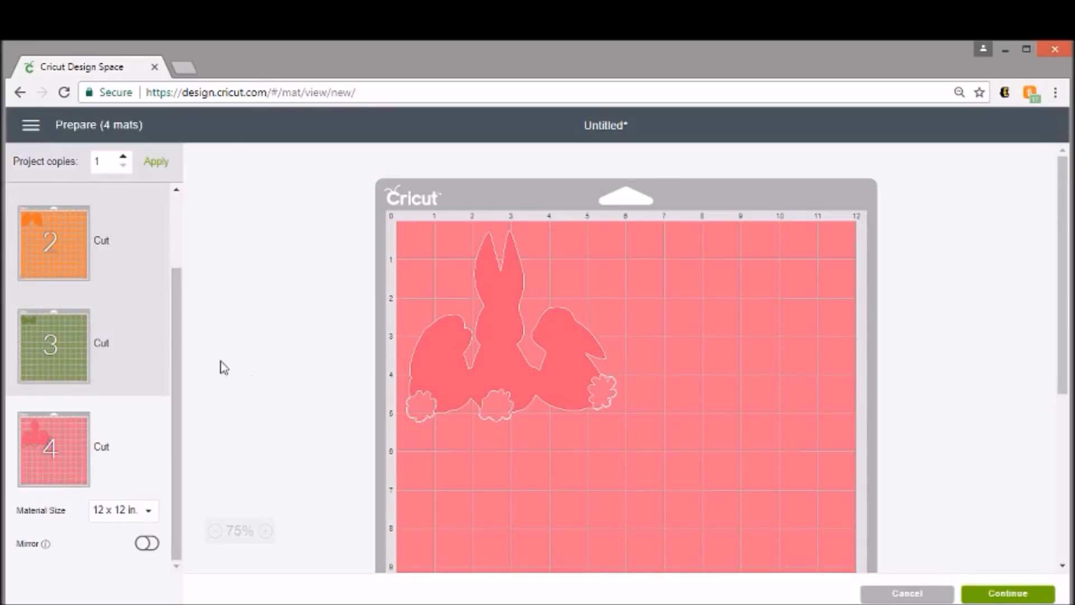
scroll(185, 324, "up", 2)
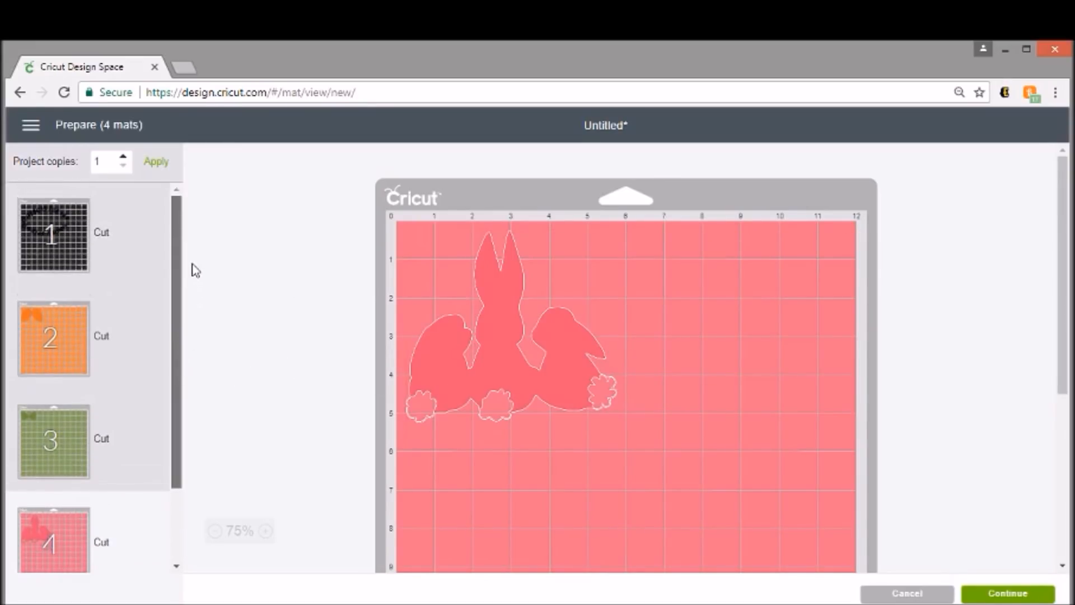
left_click(32, 226)
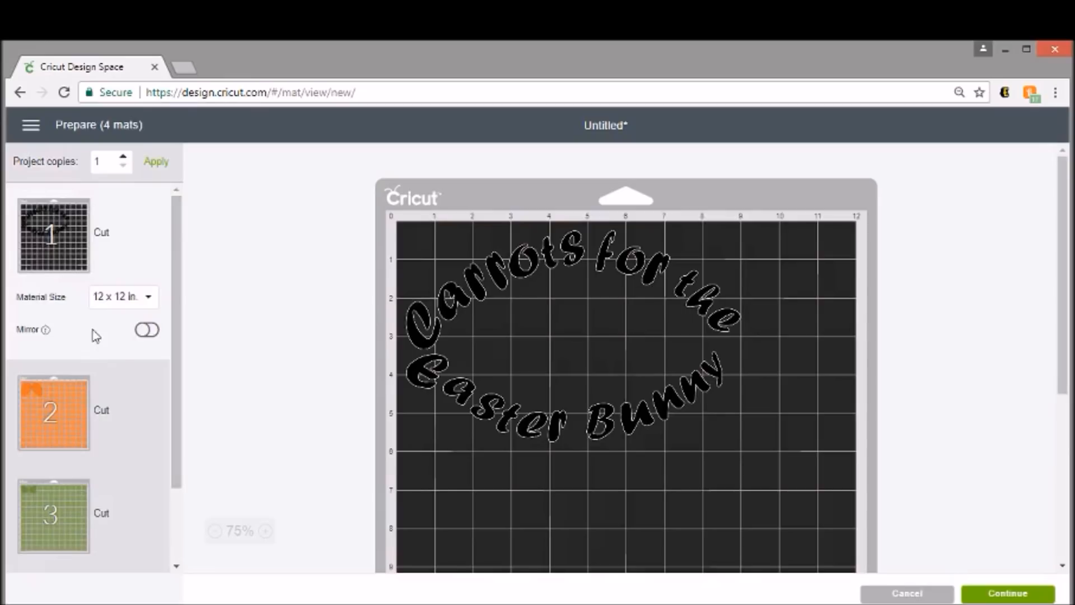